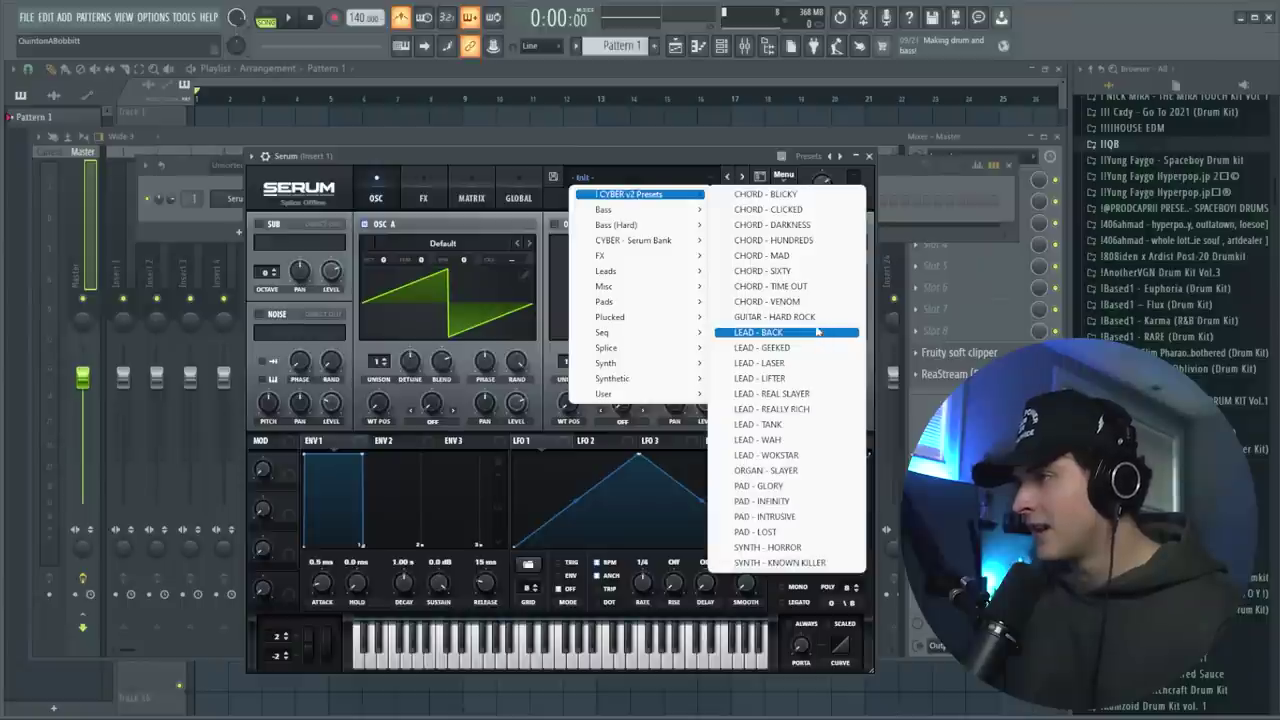
Load the CHORD - MAD preset from the CYBER v2 bank into Serum
{"action": "left_click", "coordinate": [821, 197]}
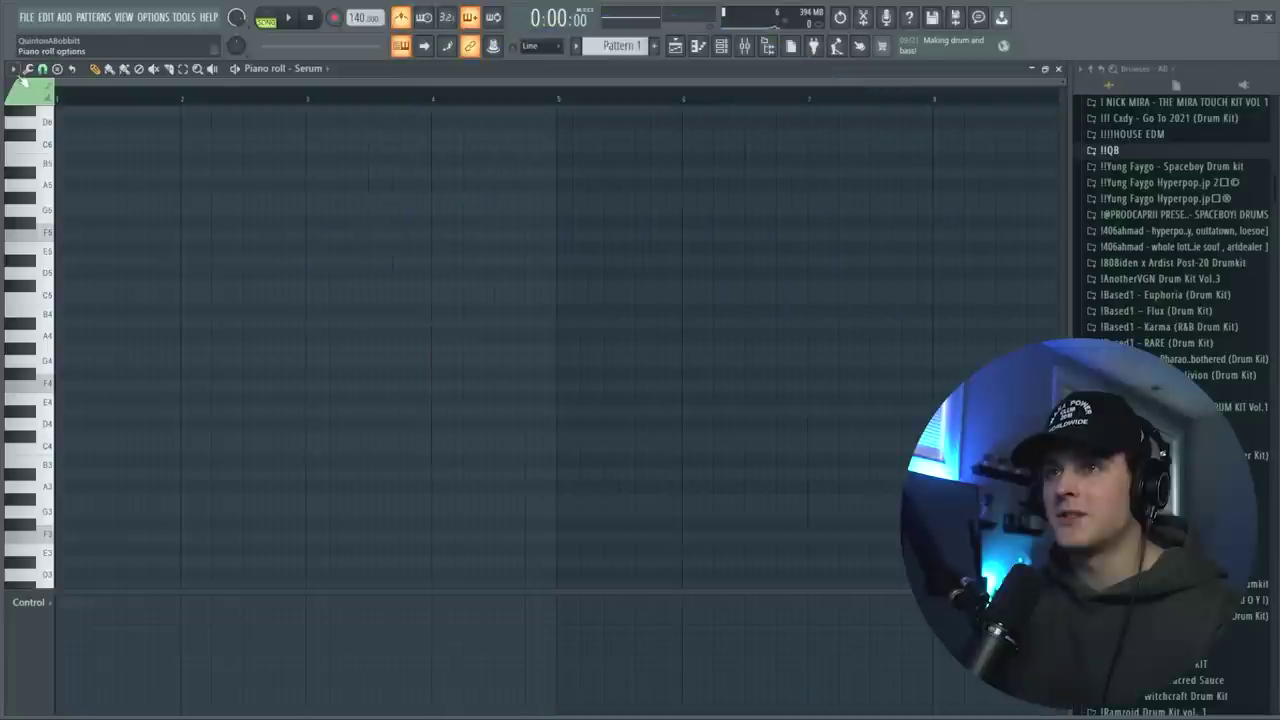
Review the piano roll's scale highlighting options for the root note and scale type
{"action": "left_click", "coordinate": [13, 69]}
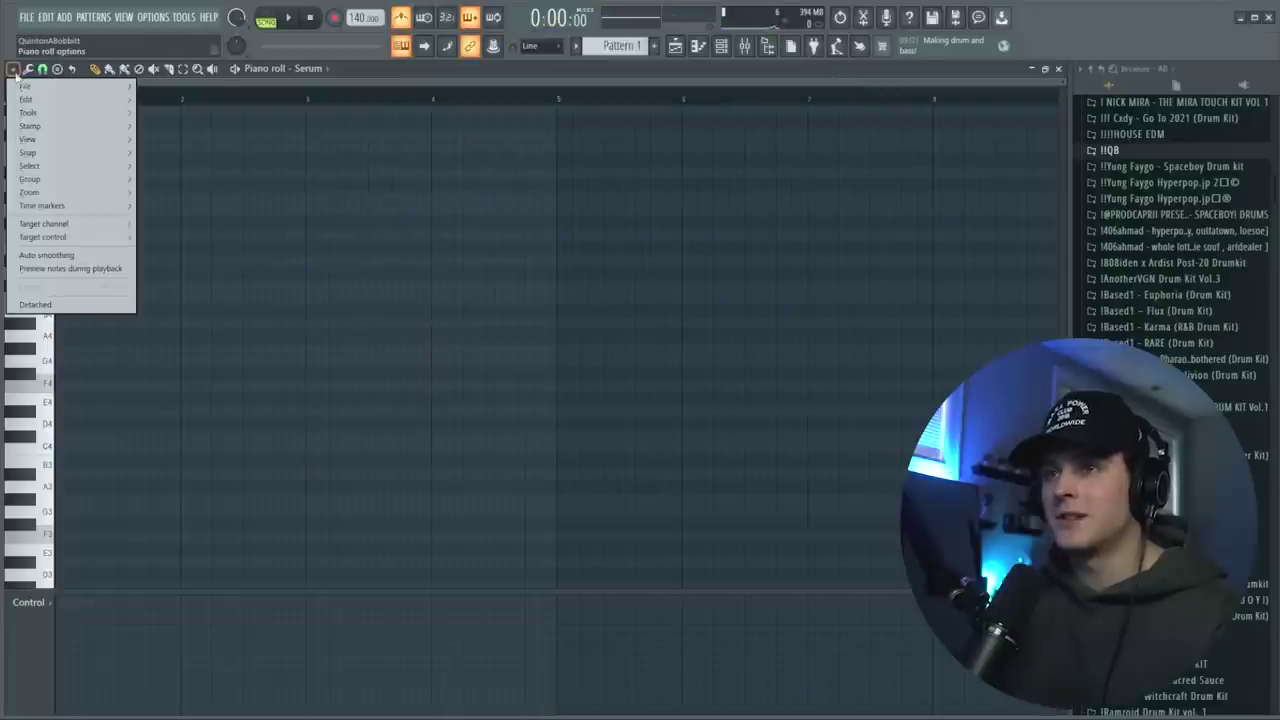
{"action": "mouse_move", "coordinate": [117, 150]}
{"action": "mouse_move", "coordinate": [200, 343]}
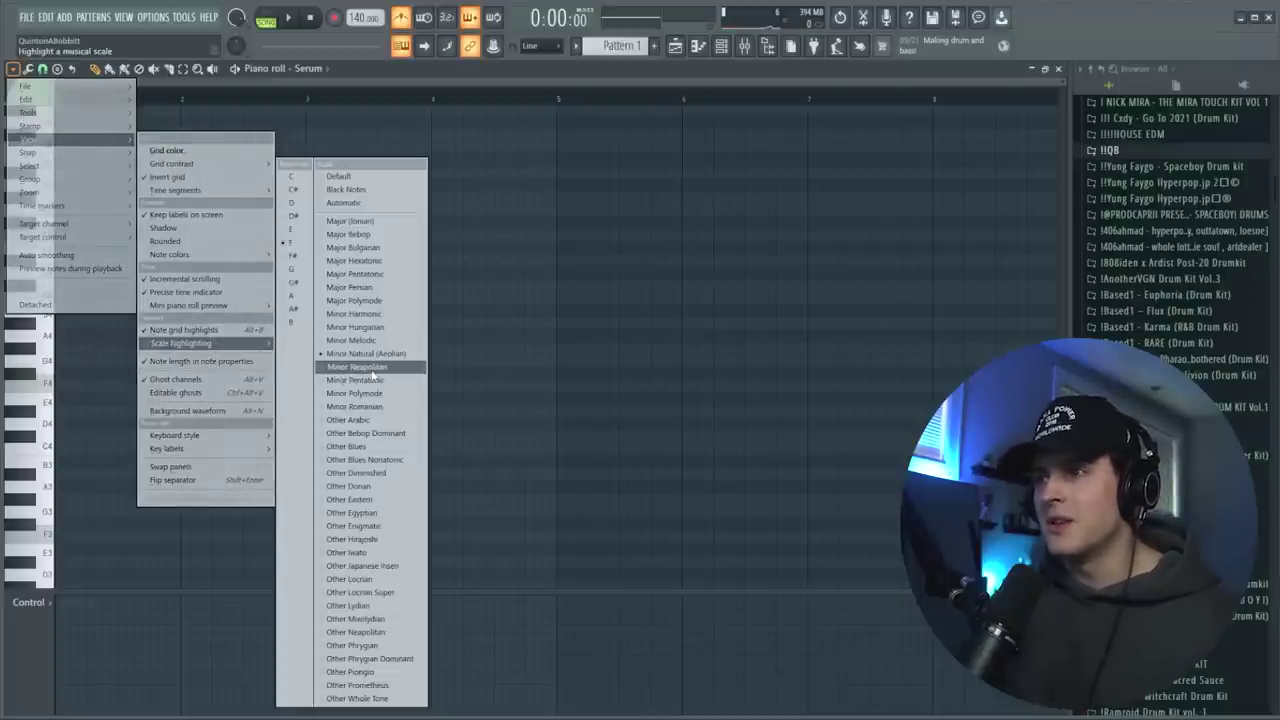
{"action": "left_click", "coordinate": [482, 406]}
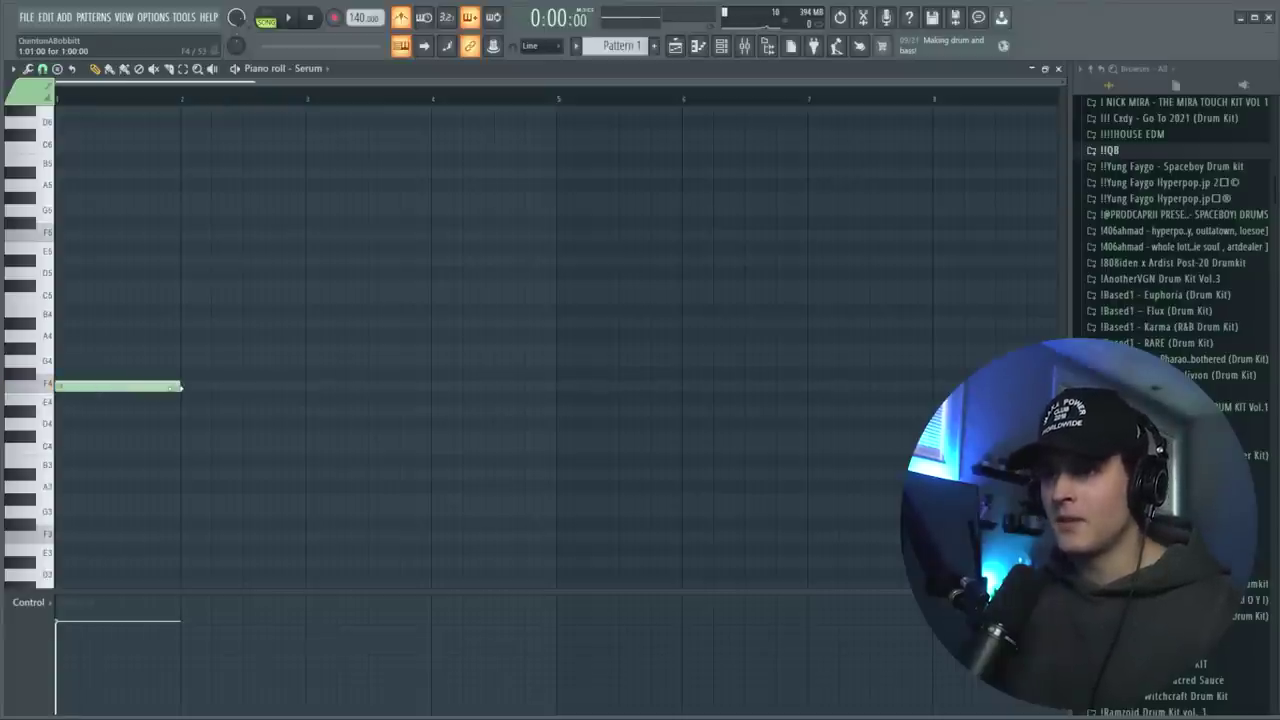
Add one-bar G#4 and C5 notes above the F4 note to form an F minor chord, and play it
{"action": "scroll", "coordinate": [95, 98], "scroll_direction": "up", "scroll_amount": 4}
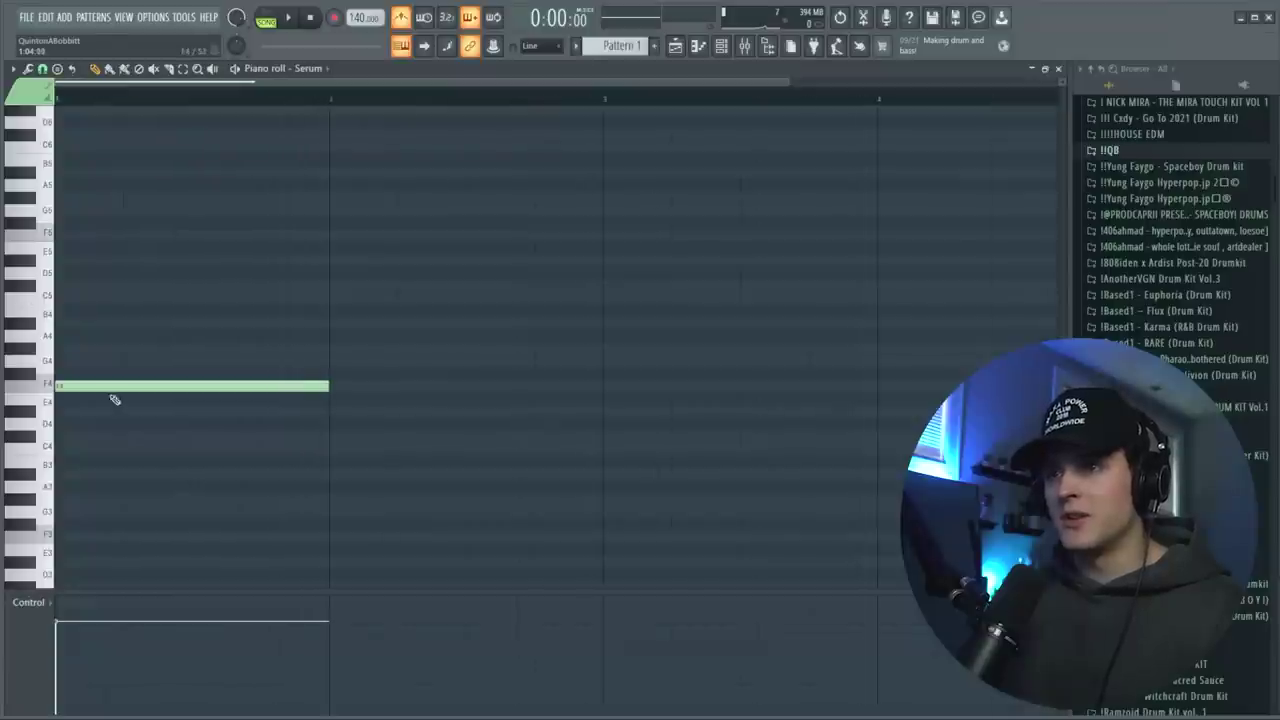
{"action": "left_click", "coordinate": [60, 349]}
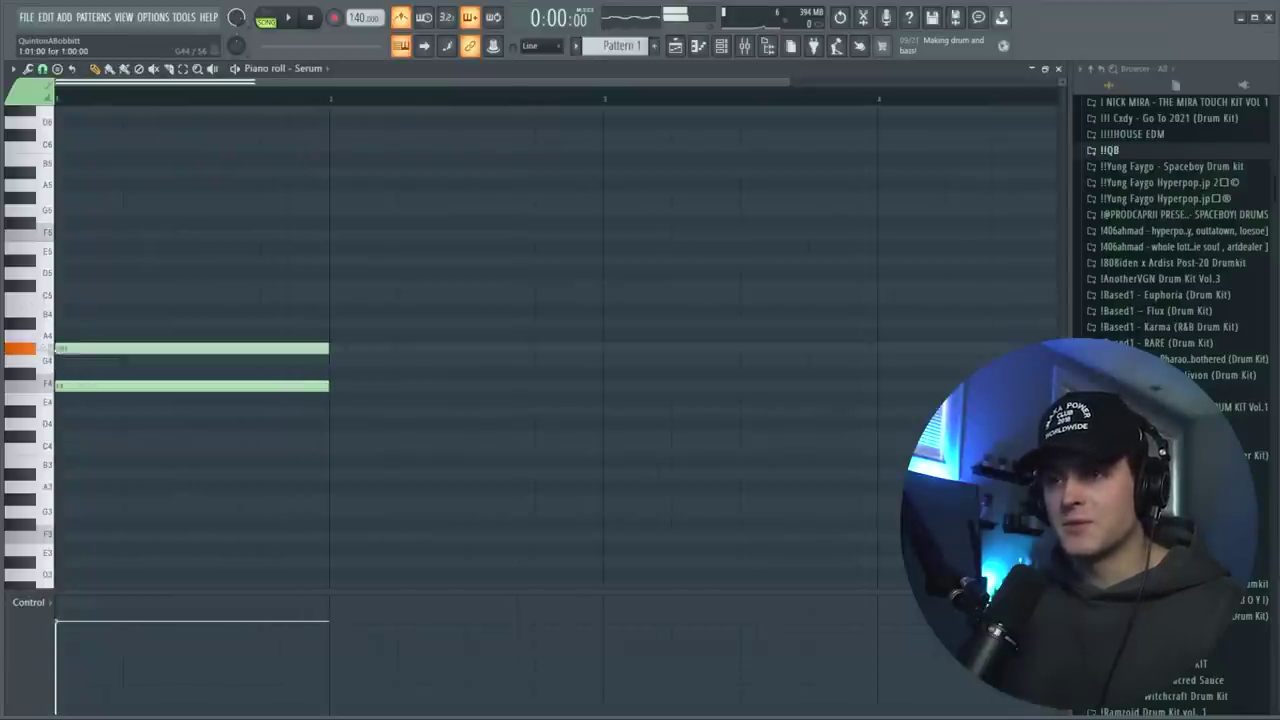
{"action": "left_click", "coordinate": [75, 298]}
{"action": "key", "text": "space"}
{"action": "key", "text": "space"}
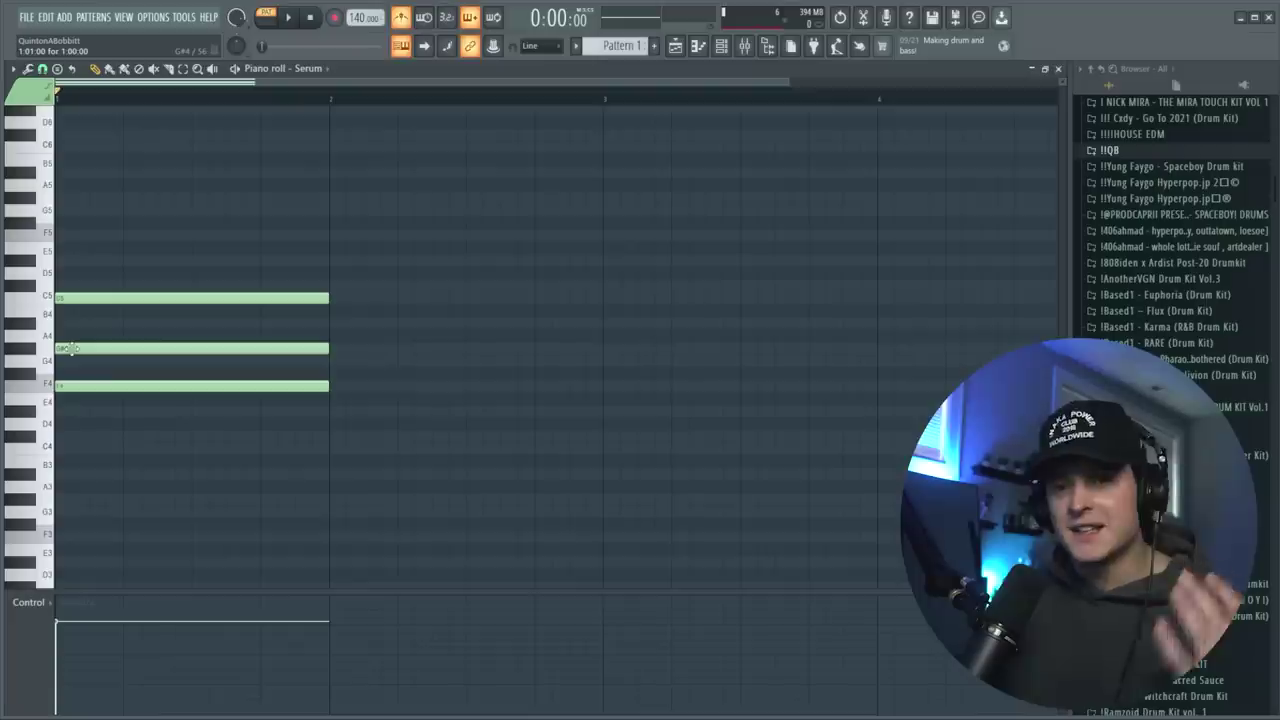
Delete the C5 note, move the G#4 note to G5, and play the two-note voicing with F4
{"action": "left_click_drag", "start_coordinate": [82, 348], "coordinate": [87, 361]}
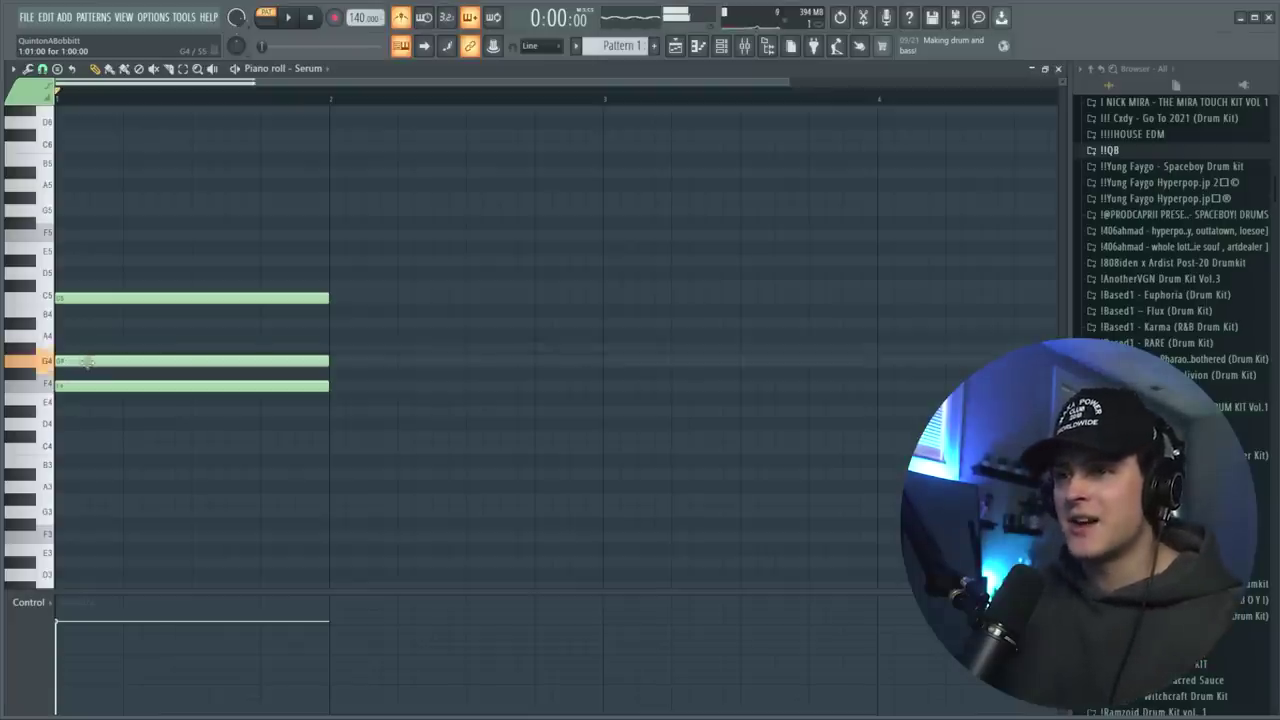
{"action": "right_click", "coordinate": [107, 298]}
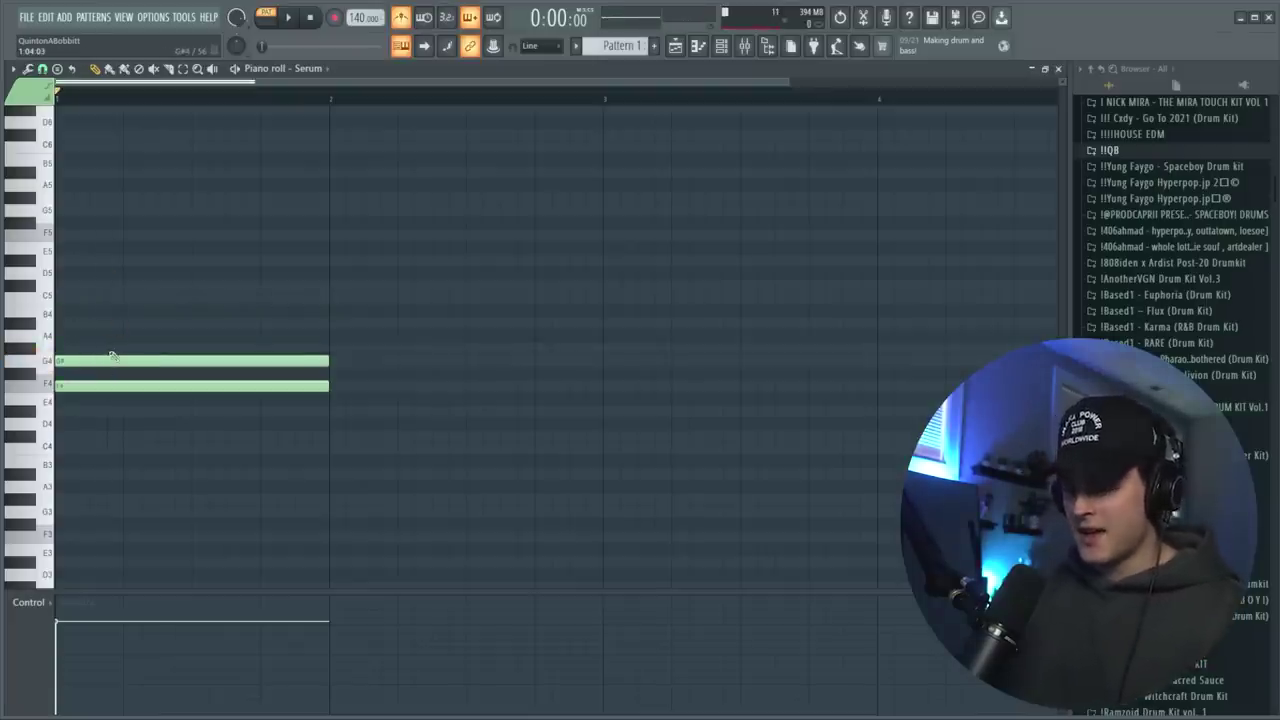
{"action": "left_click", "coordinate": [117, 360]}
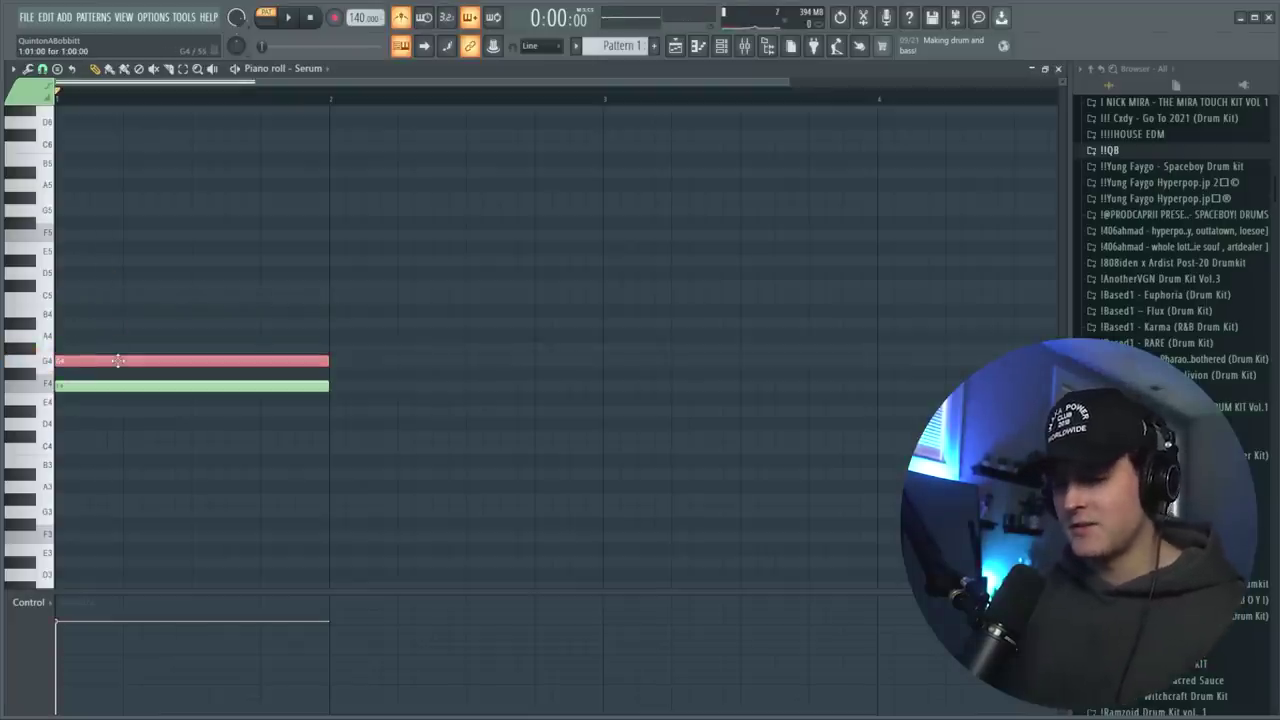
{"action": "key", "text": "ctrl+Up"}
{"action": "left_click", "coordinate": [190, 312], "text": "ctrl"}
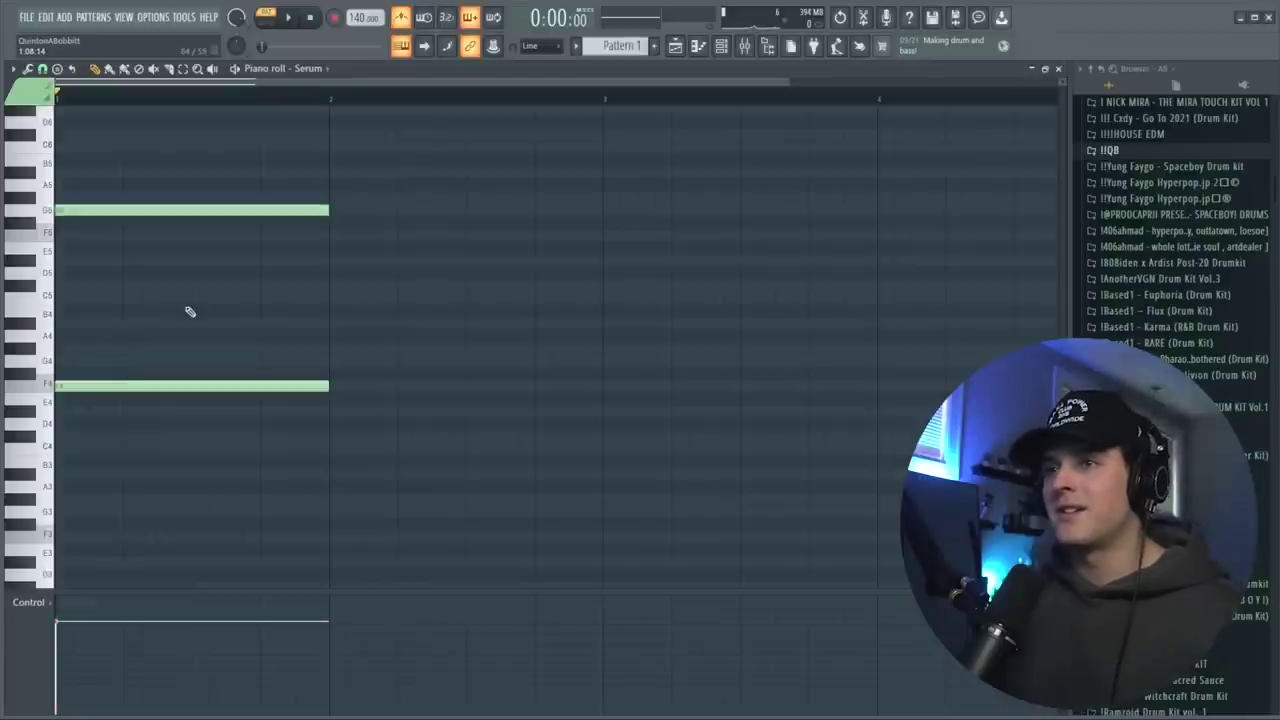
{"action": "key", "text": "space"}
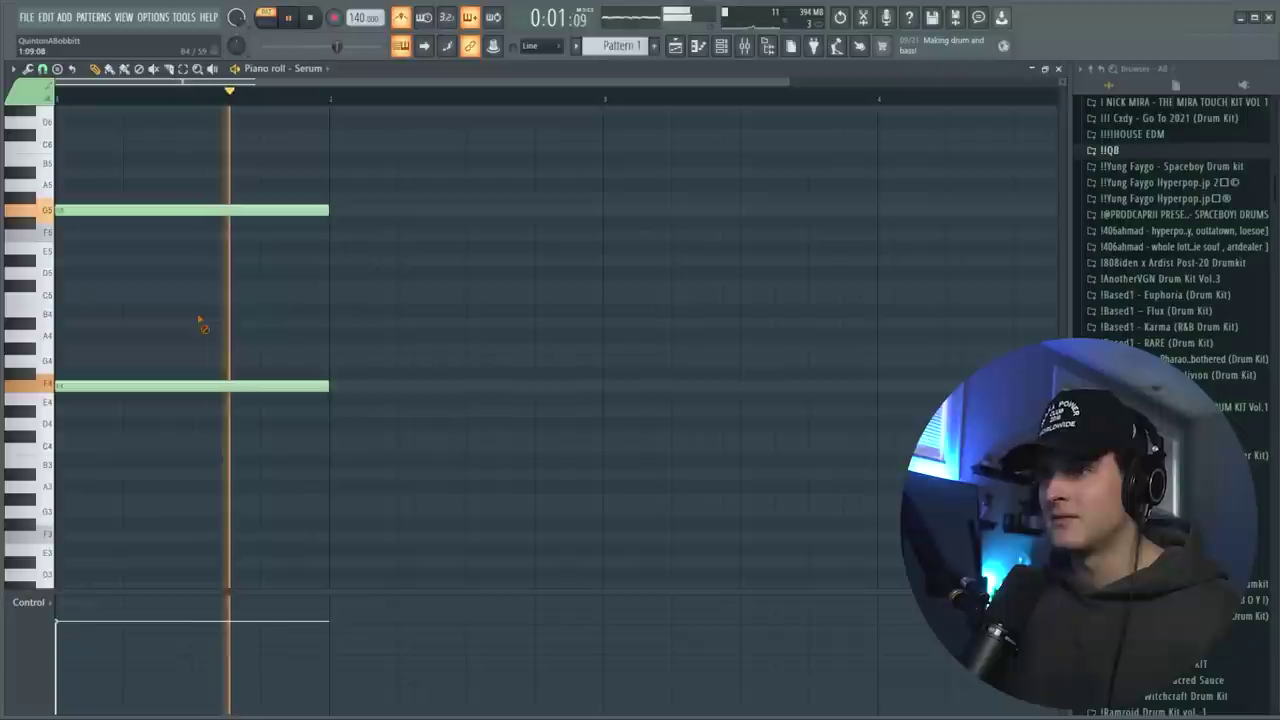
{"action": "key", "text": "space"}
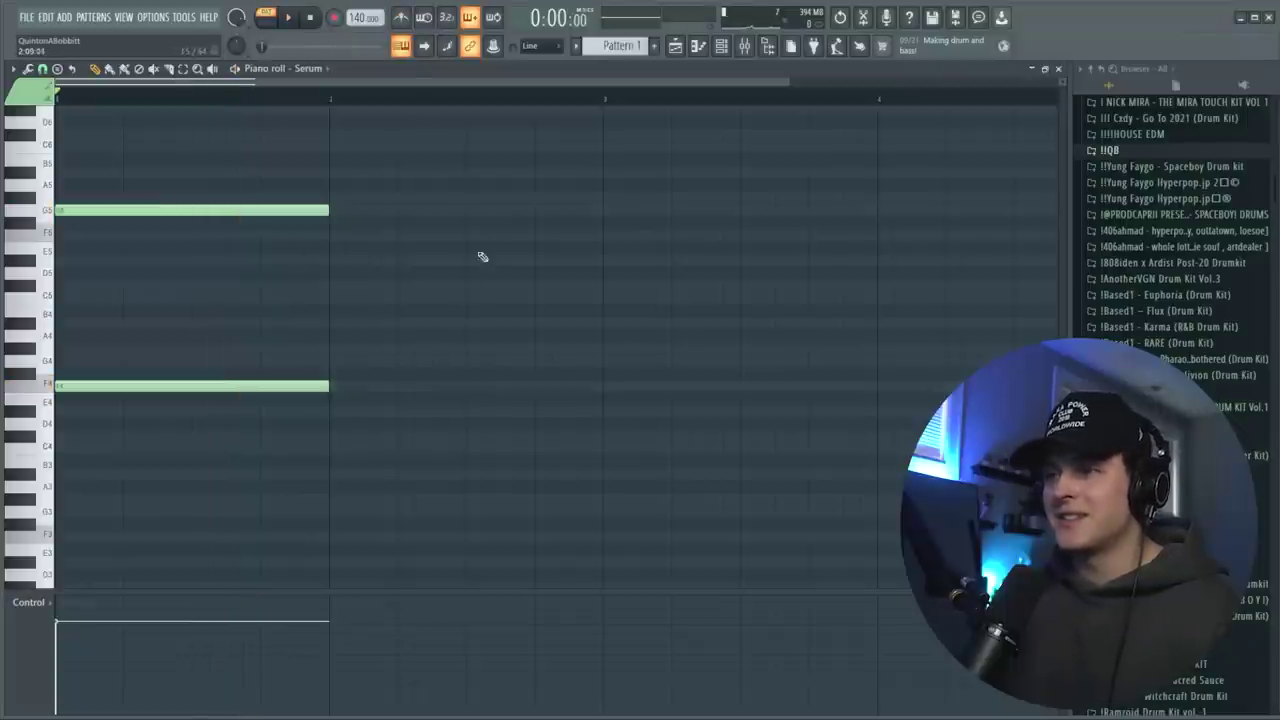
Shorten the G5 and F4 pair to six steps and add following copies at F5/D#4 and D#5/C#4
{"action": "mouse_move", "coordinate": [315, 445]}
{"action": "left_mouse_down"}
{"action": "mouse_move", "coordinate": [311, 216]}
{"action": "mouse_move", "coordinate": [139, 211]}
{"action": "mouse_move", "coordinate": [236, 256]}
{"action": "mouse_move", "coordinate": [227, 235]}
{"action": "left_mouse_up"}
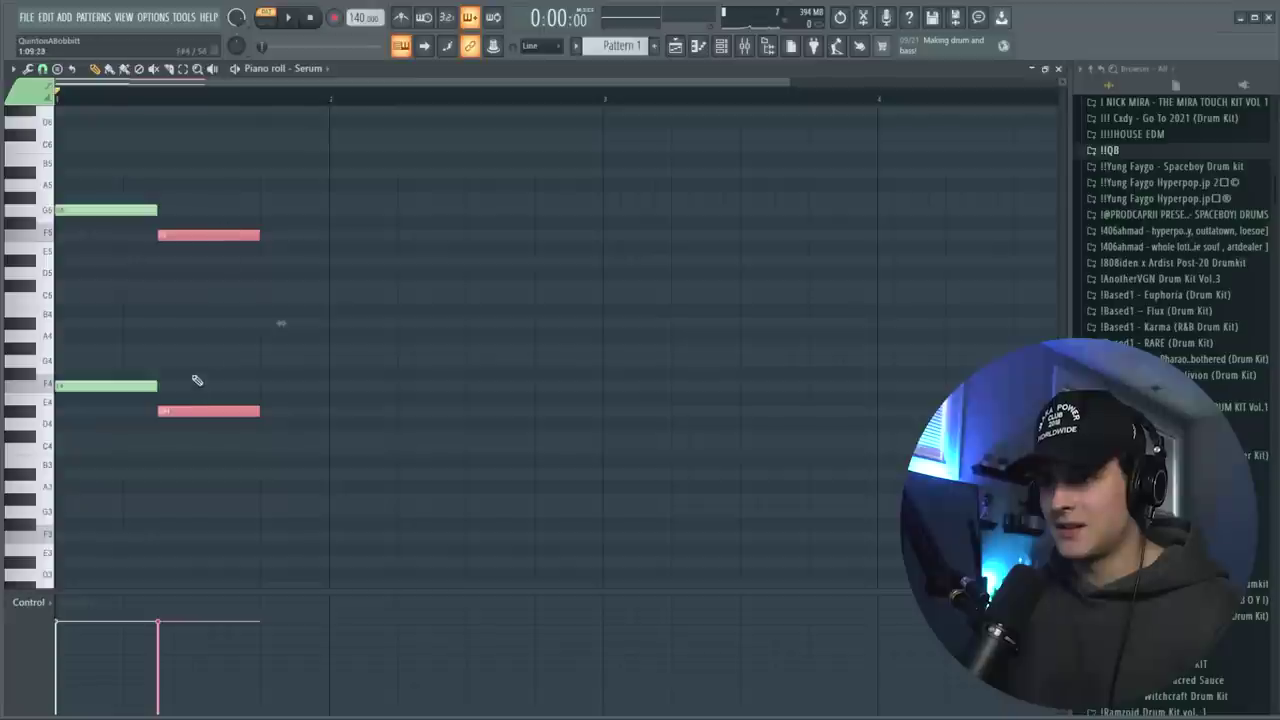
{"action": "mouse_move", "coordinate": [185, 413]}
{"action": "left_mouse_down"}
{"action": "mouse_move", "coordinate": [292, 426]}
{"action": "mouse_move", "coordinate": [279, 444]}
{"action": "left_mouse_up"}
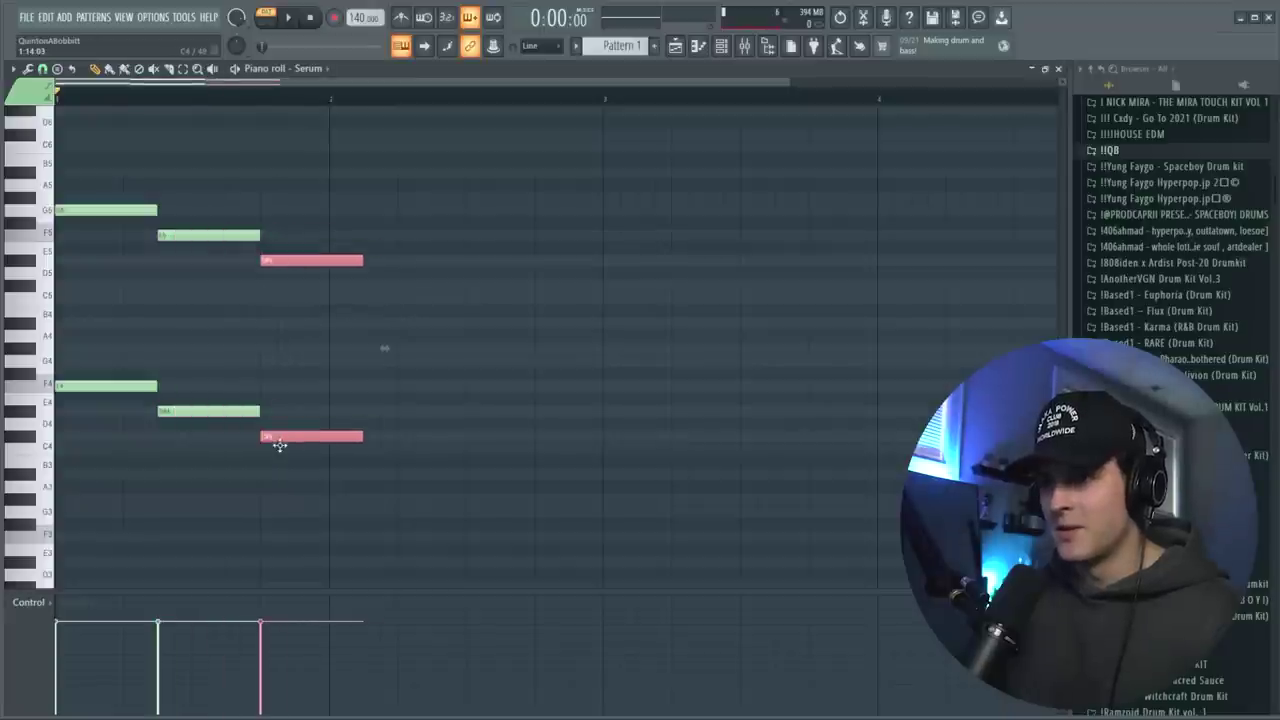
{"action": "left_click", "coordinate": [309, 497]}
{"action": "key", "text": "space"}
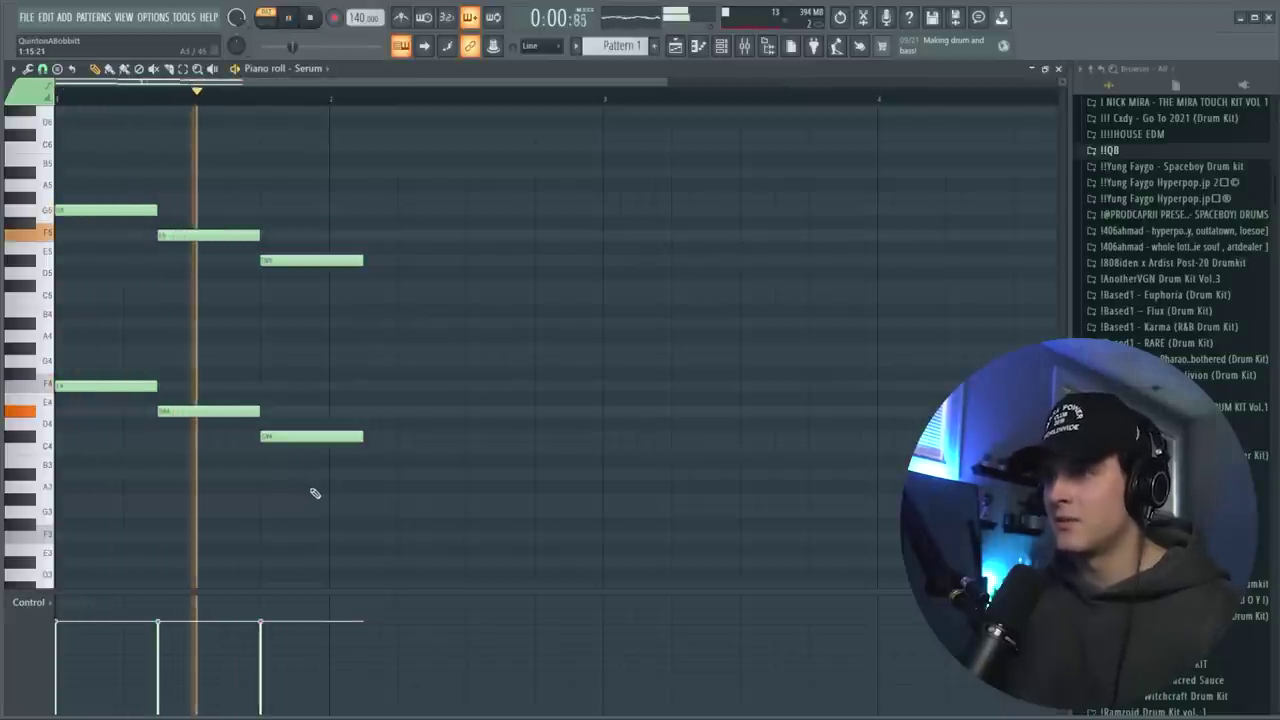
Lengthen the D#5/C#4 pair to eight steps during playback
{"action": "left_click_drag", "start_coordinate": [323, 507], "coordinate": [399, 261]}
{"action": "left_click", "coordinate": [500, 341], "text": "ctrl"}
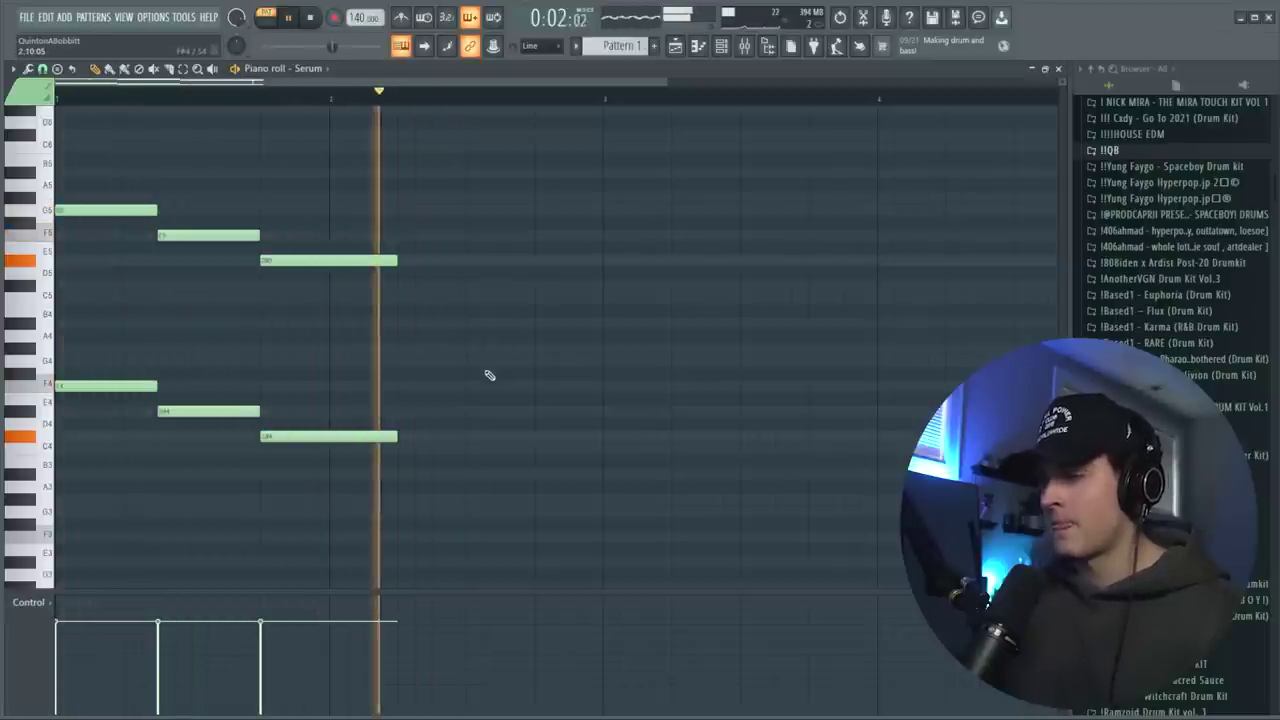
{"action": "key", "text": "space"}
Finish bar 2 with four-step and two-step D#5/C#4 pairs and a two-step F5/D#4 pair, and play the phrase
{"action": "left_click_drag", "start_coordinate": [335, 476], "coordinate": [499, 265]}
{"action": "key", "text": "ctrl+b"}
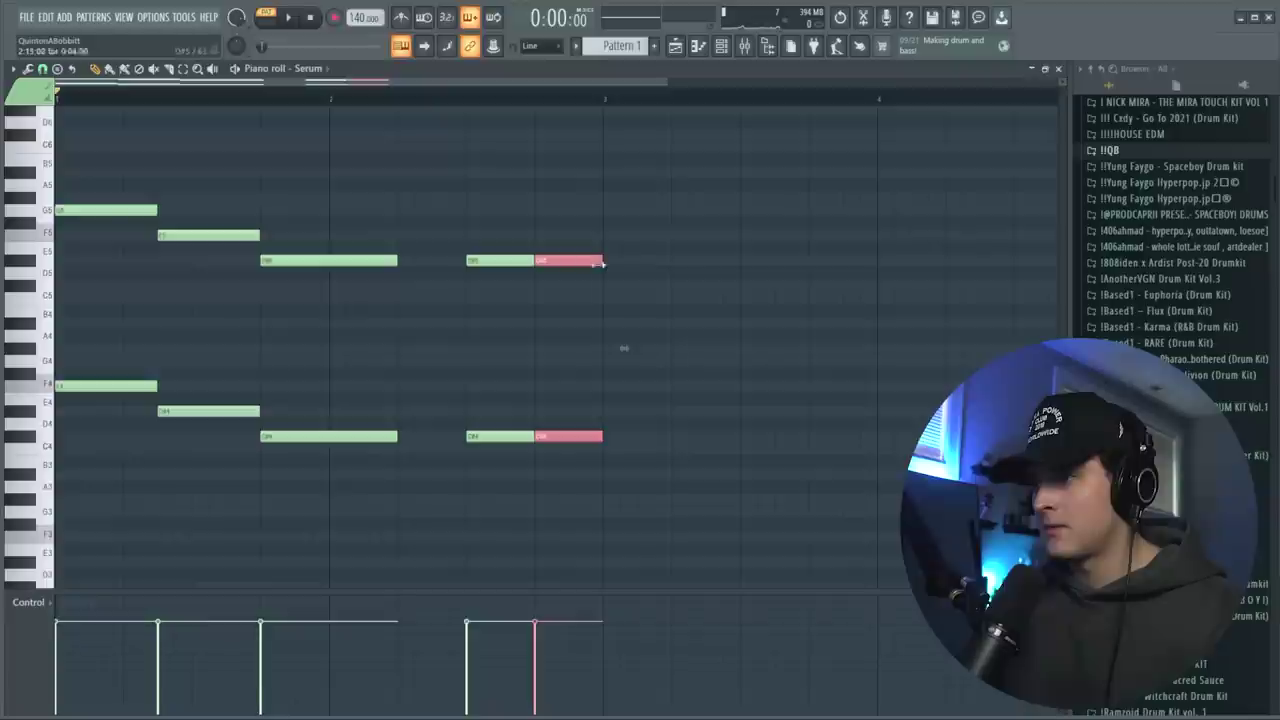
{"action": "left_click_drag", "start_coordinate": [215, 472], "coordinate": [604, 238]}
{"action": "key", "text": "space"}
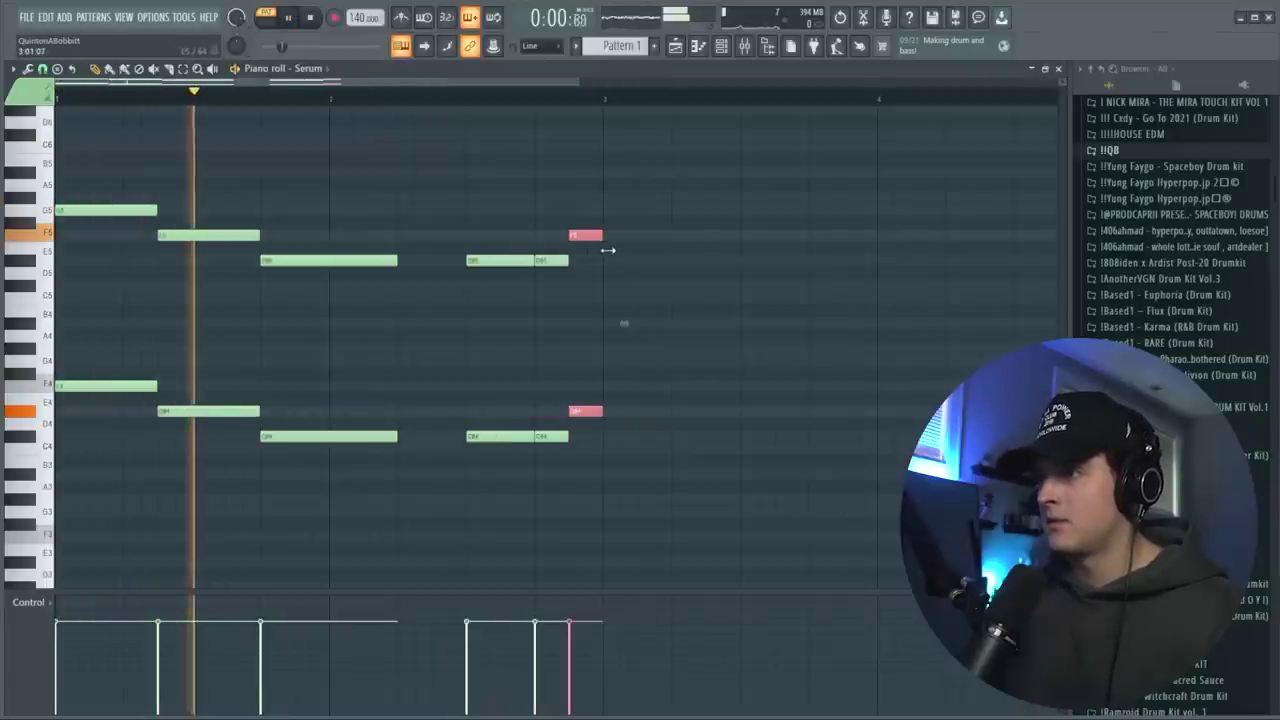
{"action": "left_click", "coordinate": [634, 320]}
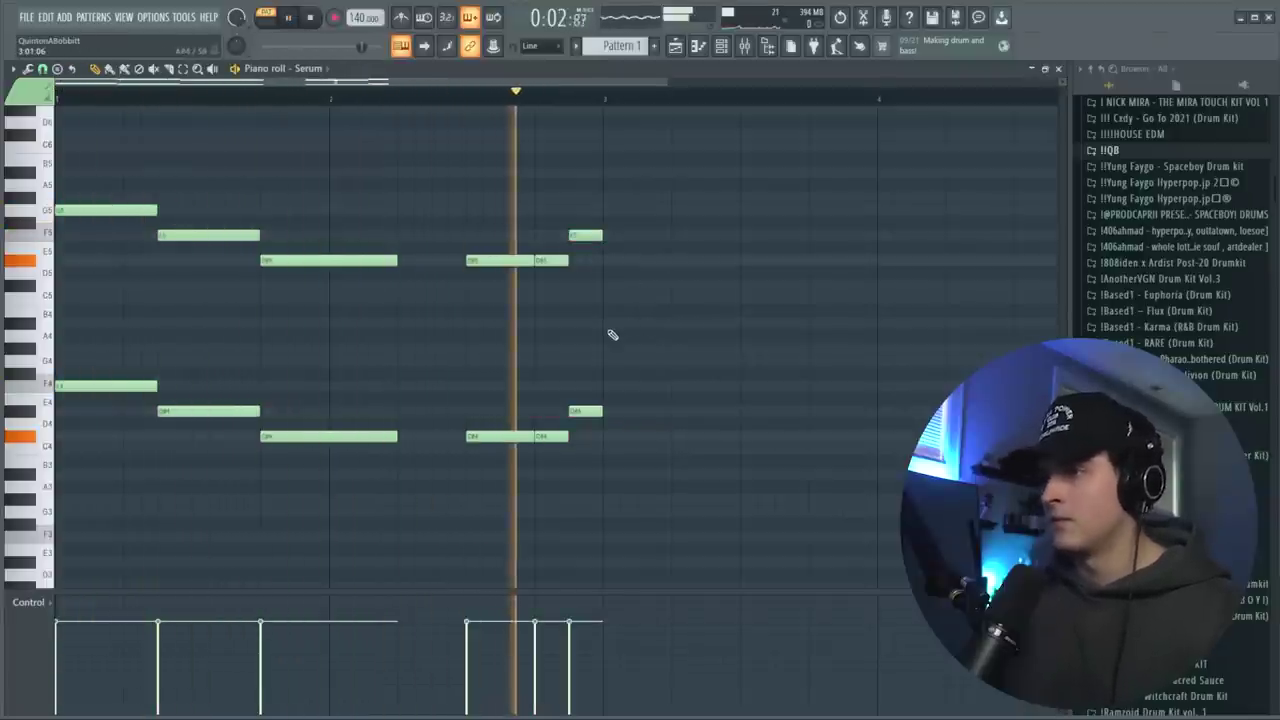
Duplicate the two-bar phrase into bars 3 and 4 and listen to all four bars
{"action": "key", "text": "ctrl+b"}
{"action": "left_click", "coordinate": [490, 356]}
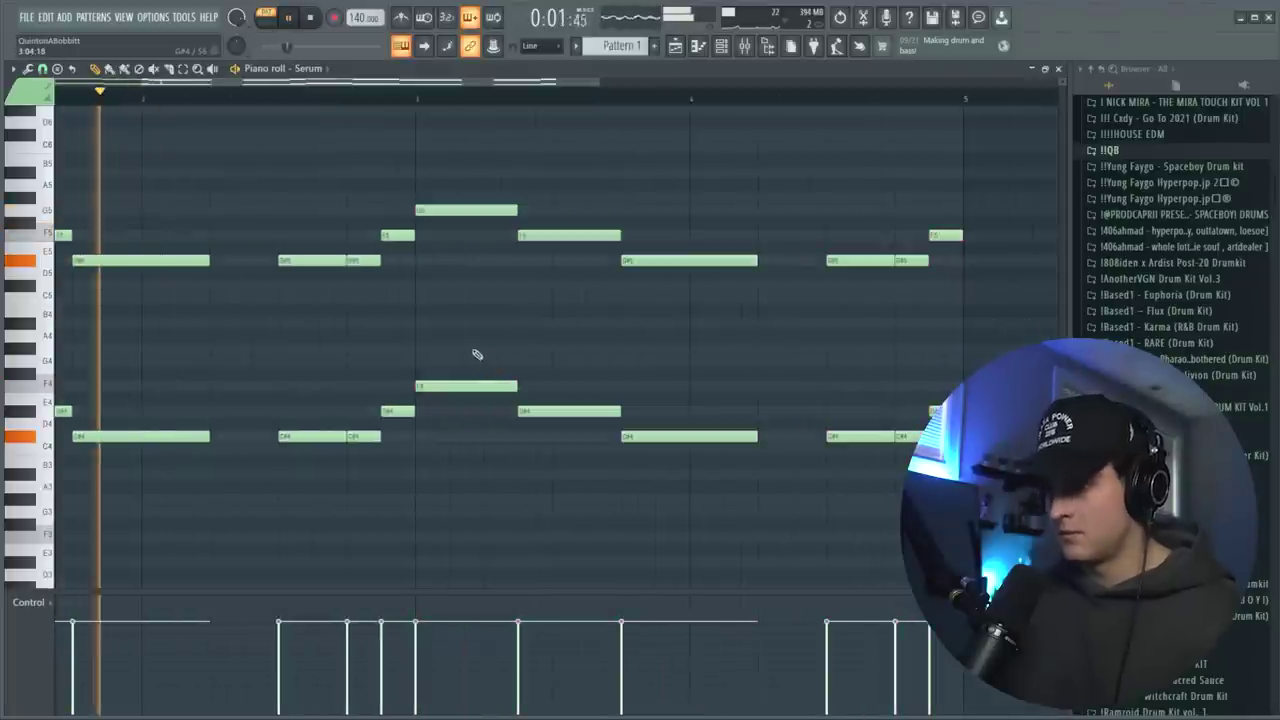
{"action": "scroll", "coordinate": [340, 86], "scroll_direction": "down", "scroll_amount": 2}
{"action": "left_click_drag", "start_coordinate": [340, 86], "coordinate": [61, 87]}
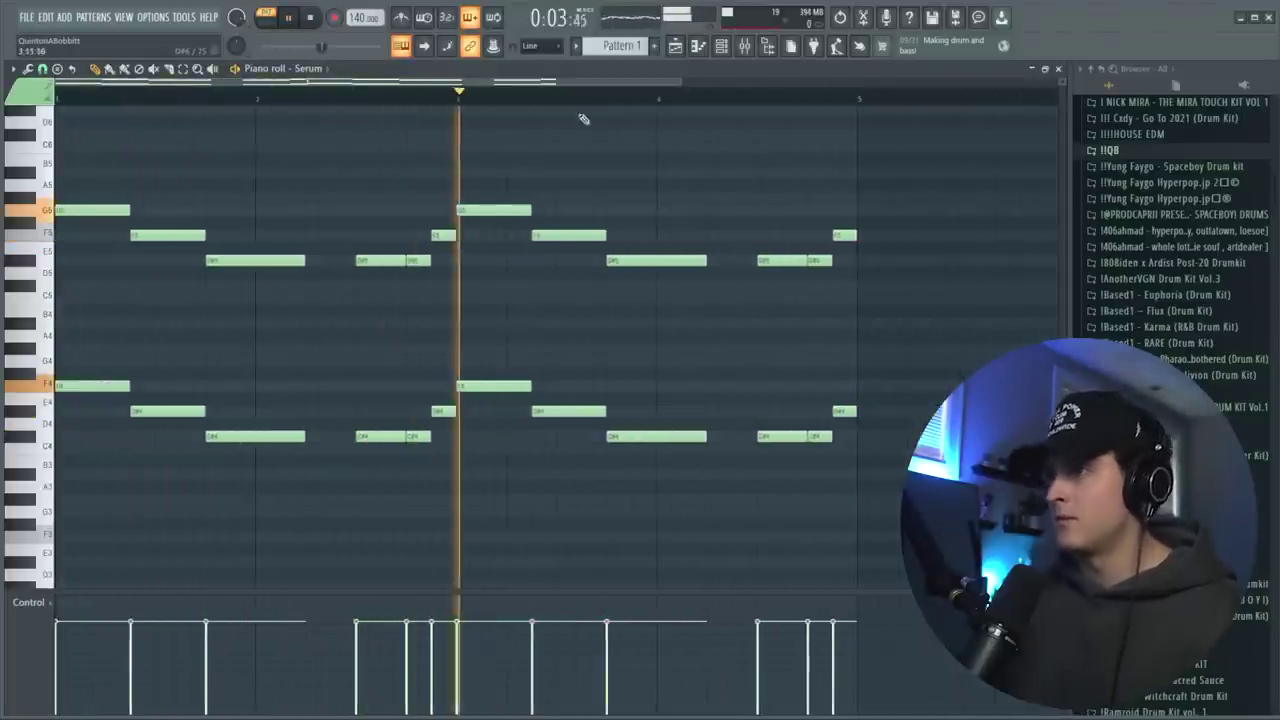
{"action": "scroll", "coordinate": [160, 92], "scroll_direction": "up", "scroll_amount": 1}
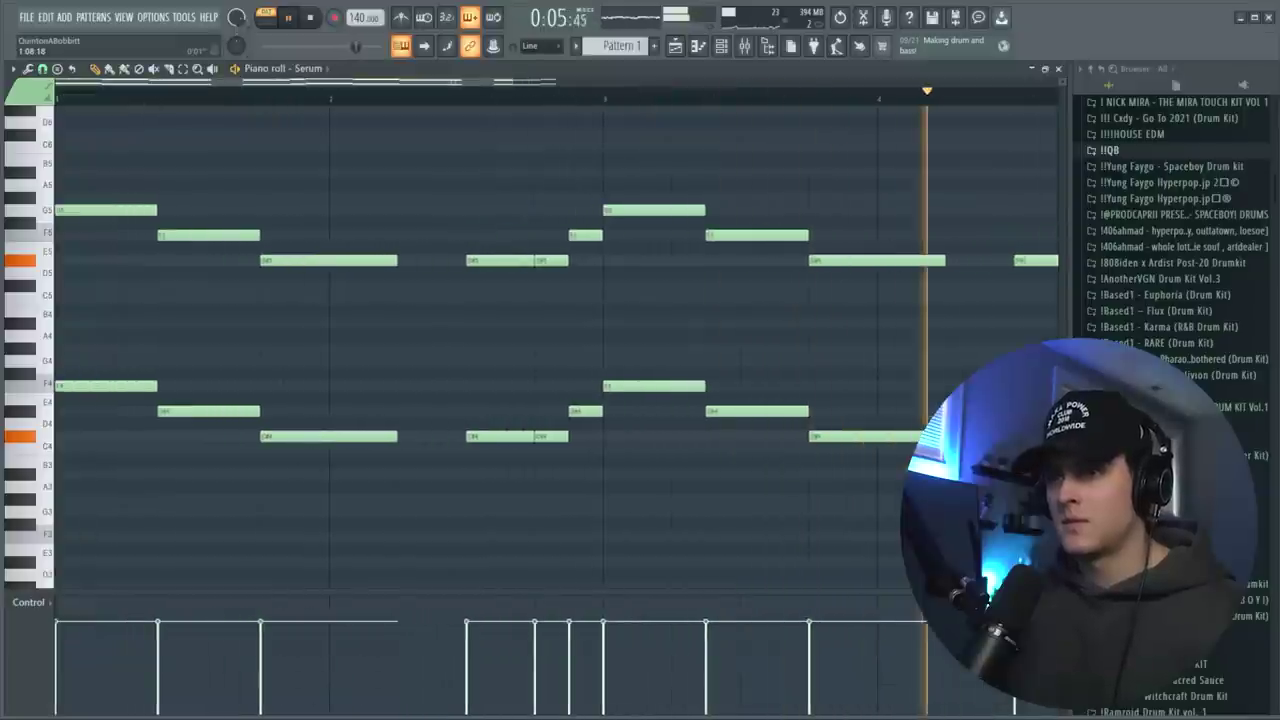
{"action": "key", "text": "space"}
Delete the duplicated notes in bars 3 and 4
{"action": "scroll", "coordinate": [512, 120], "scroll_direction": "down", "scroll_amount": 1}
{"action": "left_click_drag", "start_coordinate": [406, 148], "coordinate": [732, 394]}
{"action": "key", "text": "Delete"}
Draw a top melody over the two bars that rises from C6 to D#6 and falls to F5, and play it
{"action": "scroll", "coordinate": [157, 355], "scroll_direction": "up", "scroll_amount": 2}
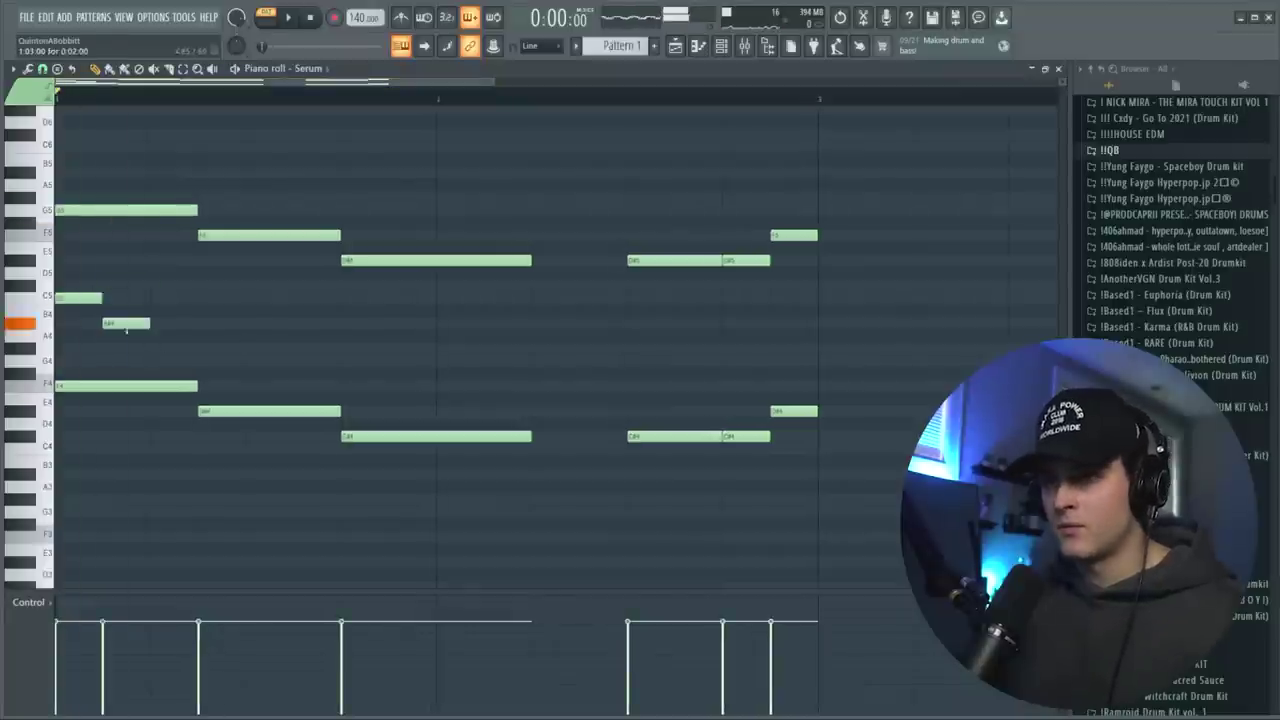
{"action": "key", "text": "space"}
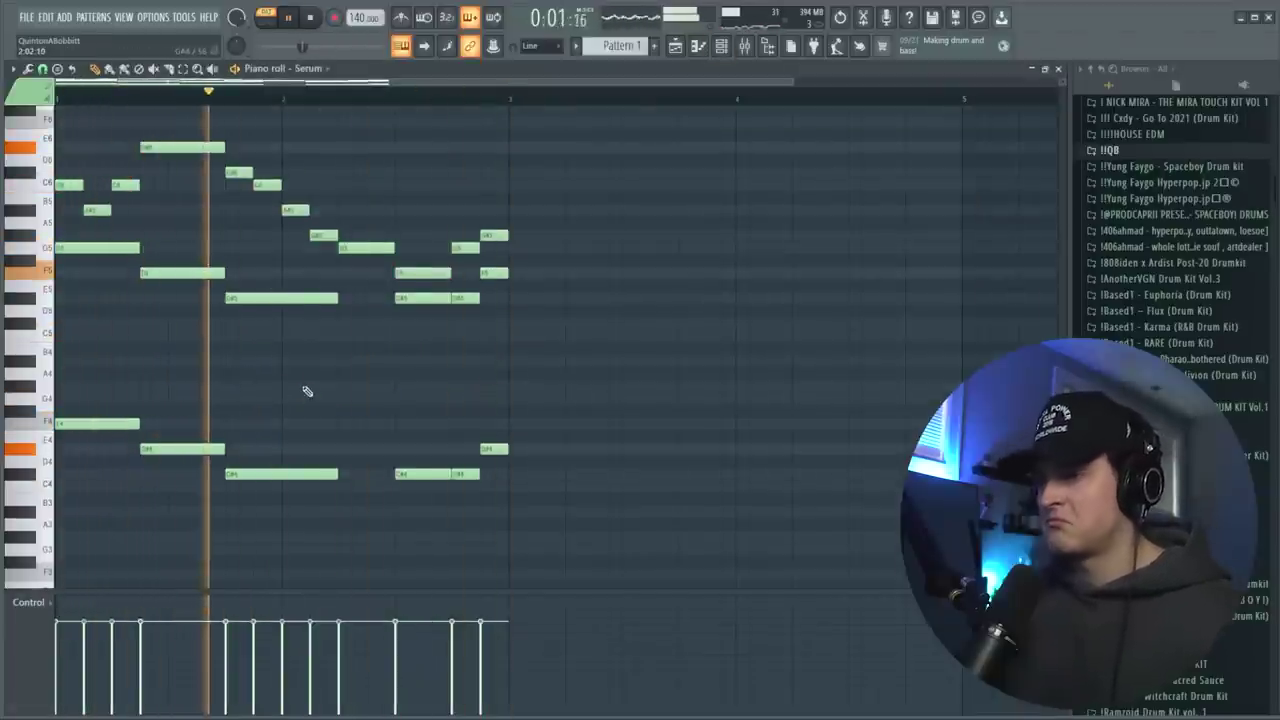
Duplicate the complete two-bar pattern, including the top melody, to fill four bars
{"action": "key", "text": "ctrl+b"}
{"action": "key", "text": "ctrl+d"}
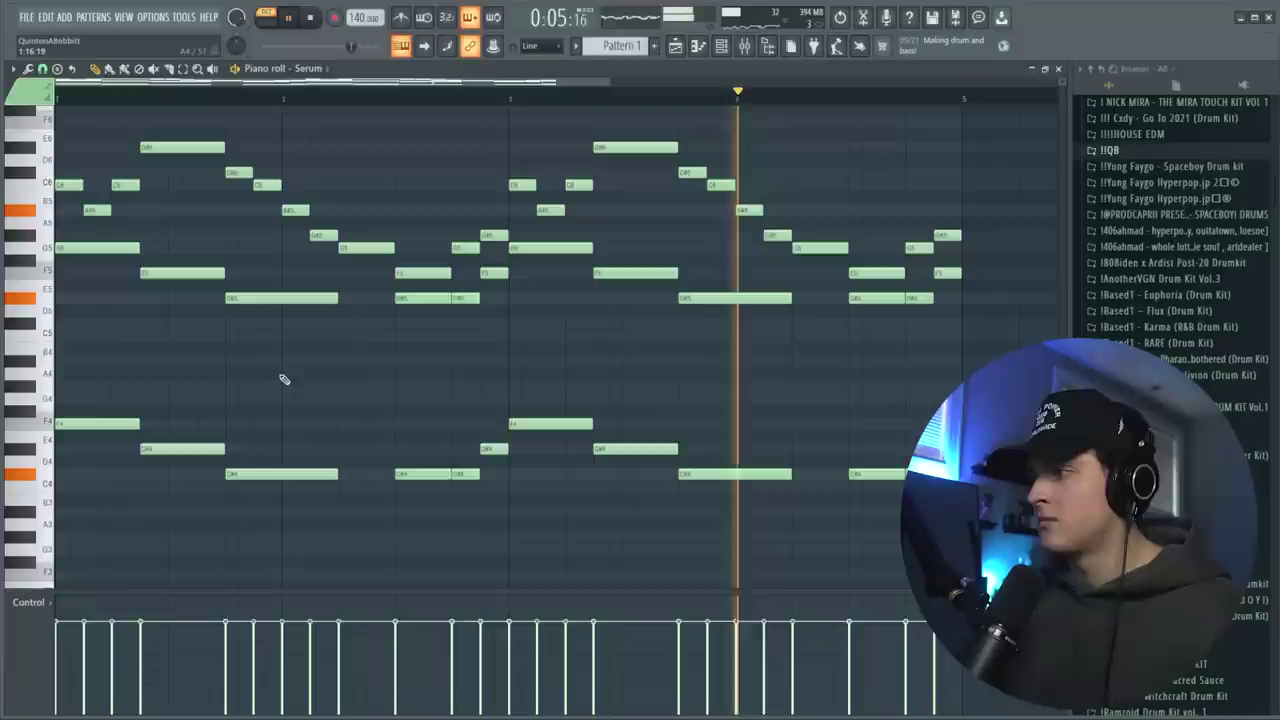
{"action": "key", "text": "space"}
Clone the Serum channel and return to the original channel's piano roll
{"action": "key", "text": "F6"}
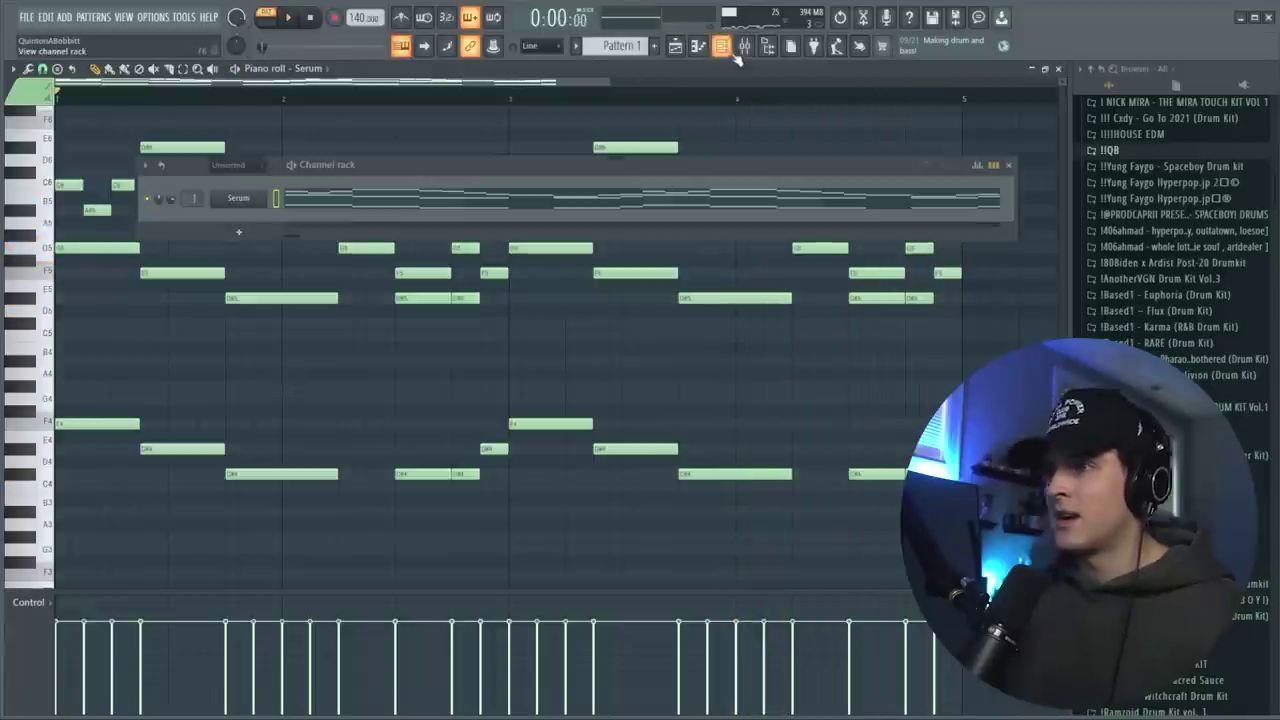
{"action": "right_click", "coordinate": [262, 196]}
{"action": "left_click", "coordinate": [295, 319]}
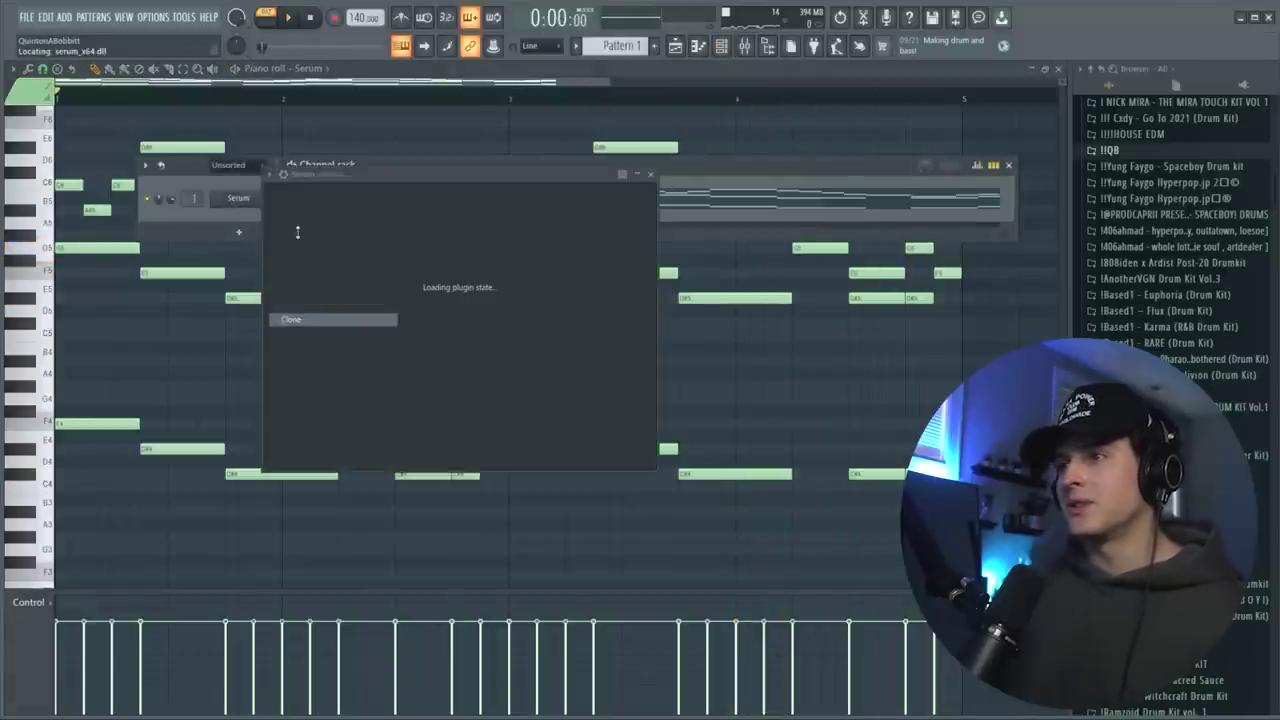
{"action": "left_click", "coordinate": [332, 197]}
{"action": "left_click", "coordinate": [392, 204]}
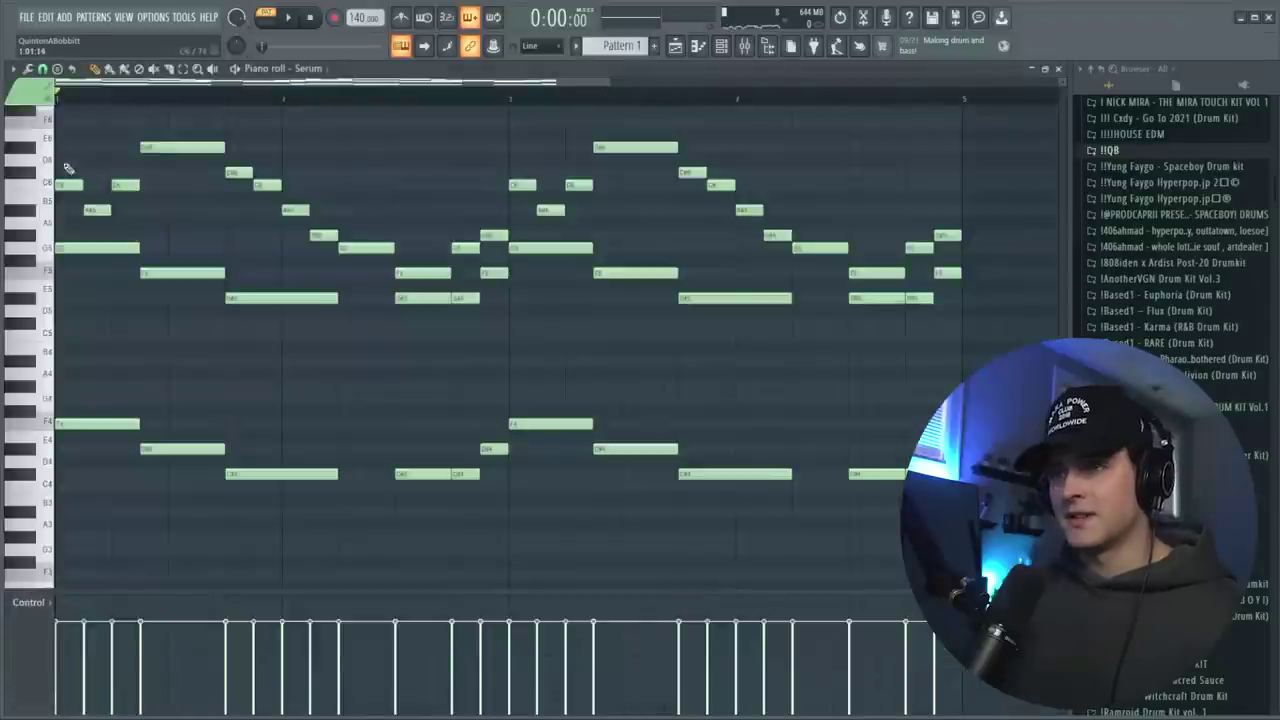
Move the two-bar top melody from the original Serum channel into the Serum #2 piano roll
{"action": "left_click_drag", "start_coordinate": [60, 160], "coordinate": [130, 212]}
{"action": "left_click_drag", "start_coordinate": [153, 118], "coordinate": [381, 255]}
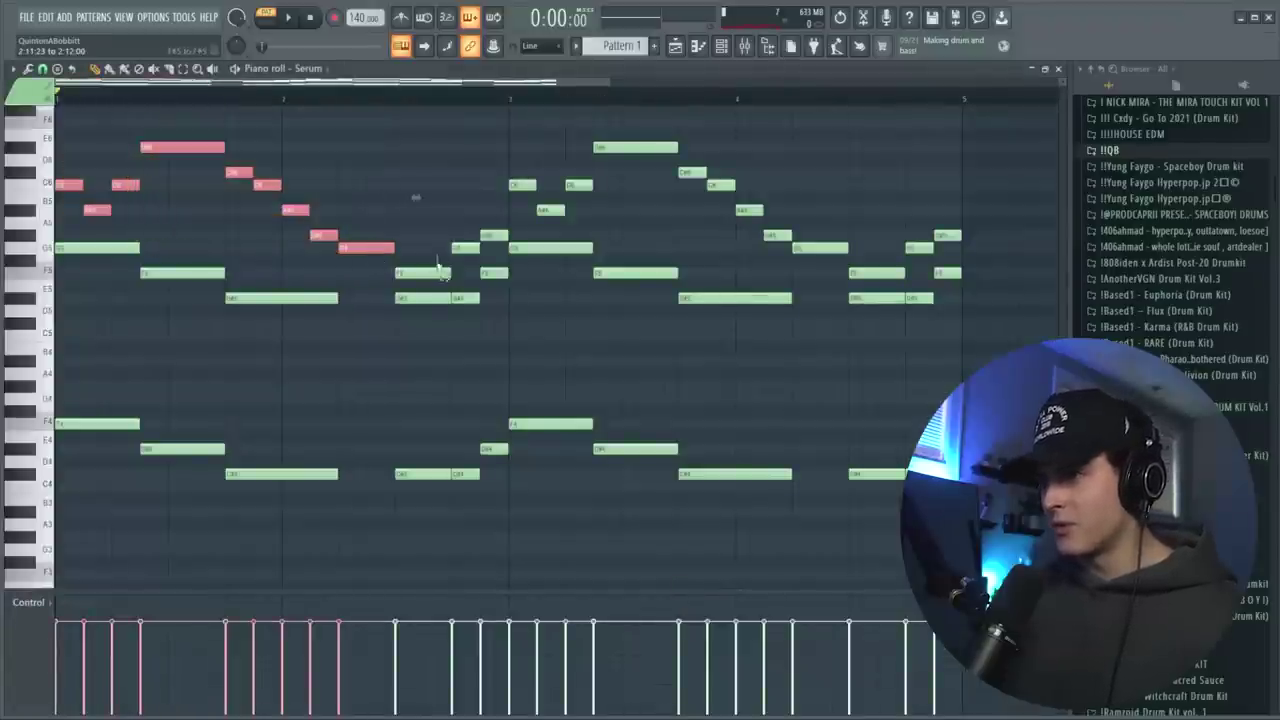
{"action": "left_click", "coordinate": [438, 271], "text": "ctrl+shift"}
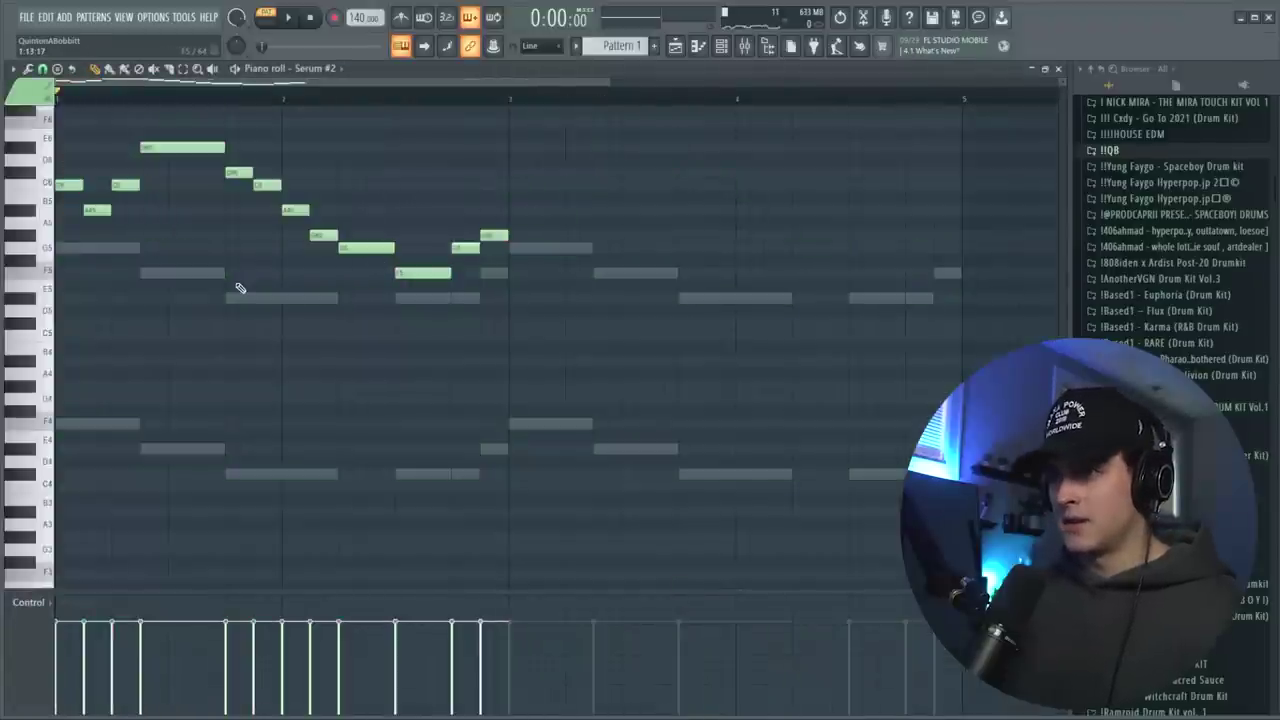
Duplicate the Serum #2 melody into bars 3 and 4 and play the pattern
{"action": "key", "text": "ctrl+b"}
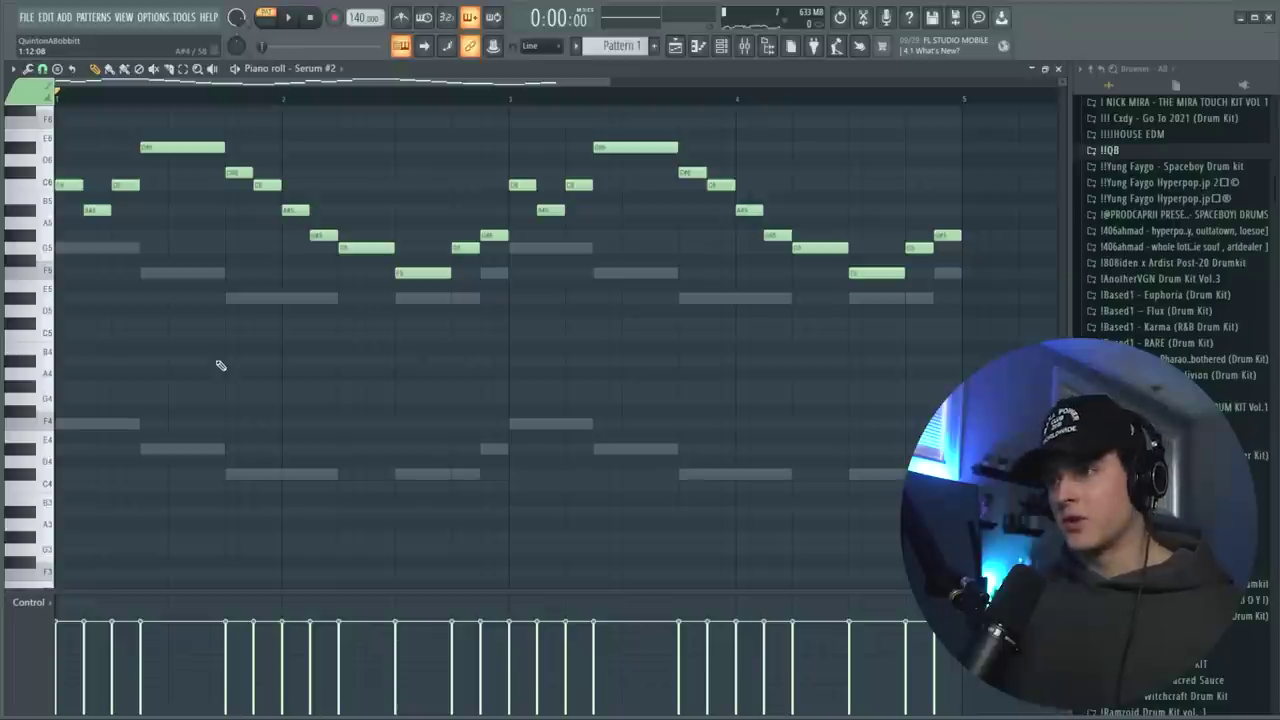
{"action": "key", "text": "space"}
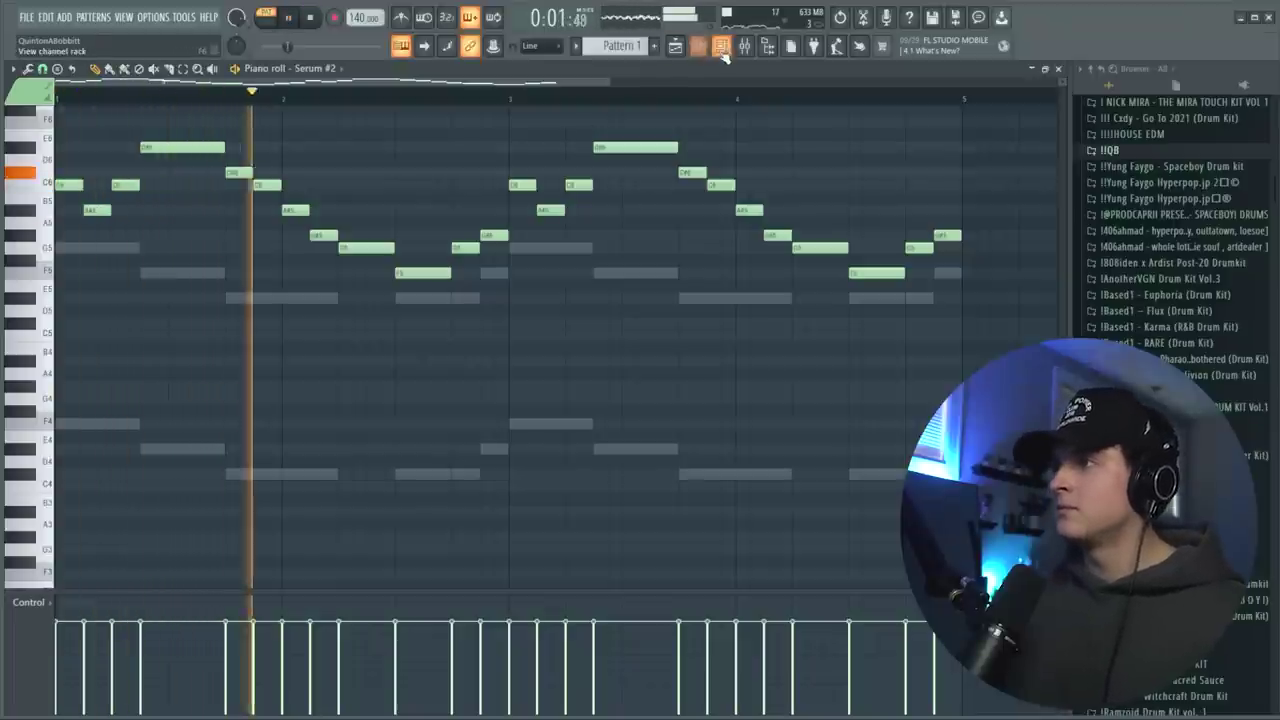
{"action": "key", "text": "F6"}
{"action": "key", "text": "F6"}
{"action": "key", "text": "space"}
Choose a different sound for Serum #2 from the CYBER v2 Presets bank and play the pattern
{"action": "key", "text": "F6"}
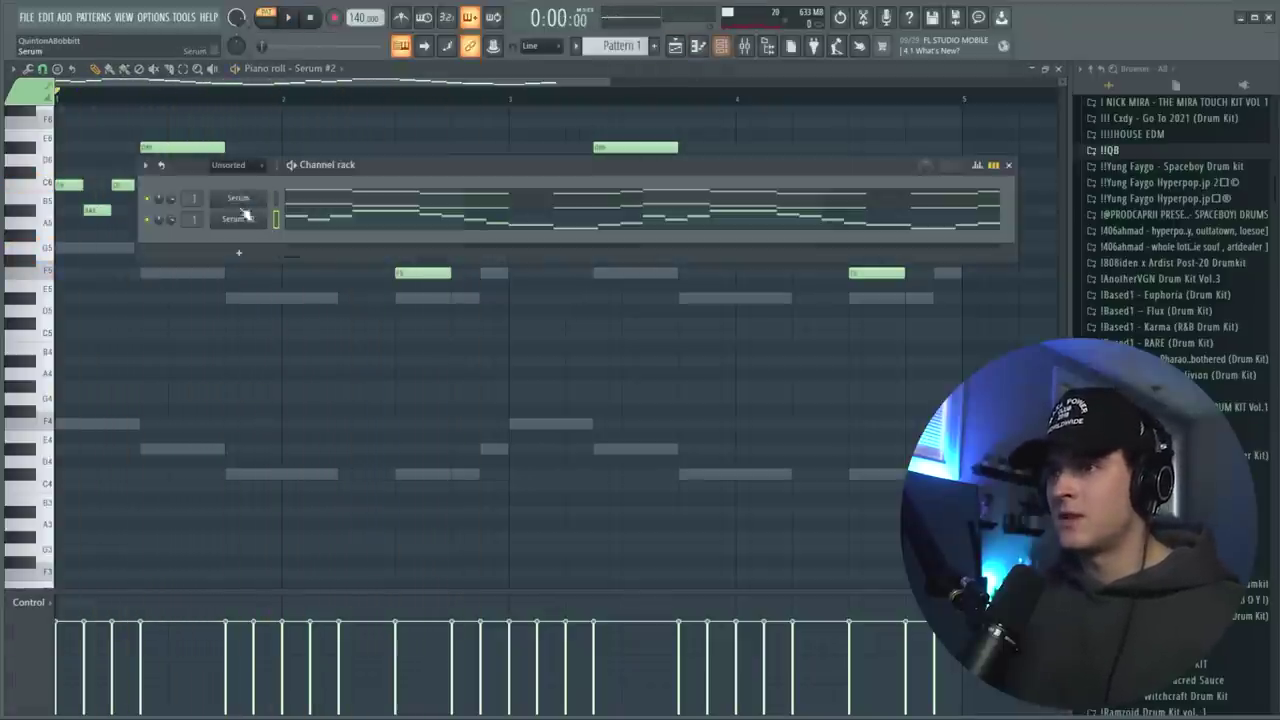
{"action": "left_click", "coordinate": [245, 218]}
{"action": "left_click", "coordinate": [705, 197]}
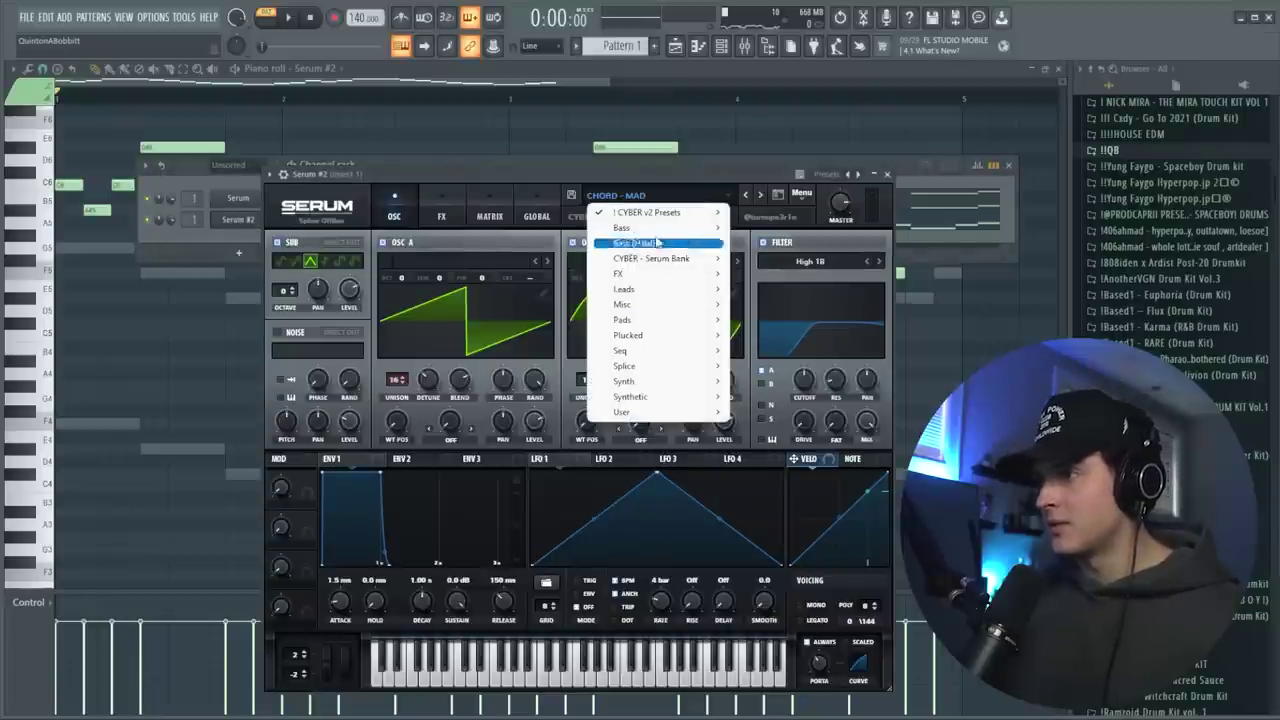
{"action": "mouse_move", "coordinate": [658, 215]}
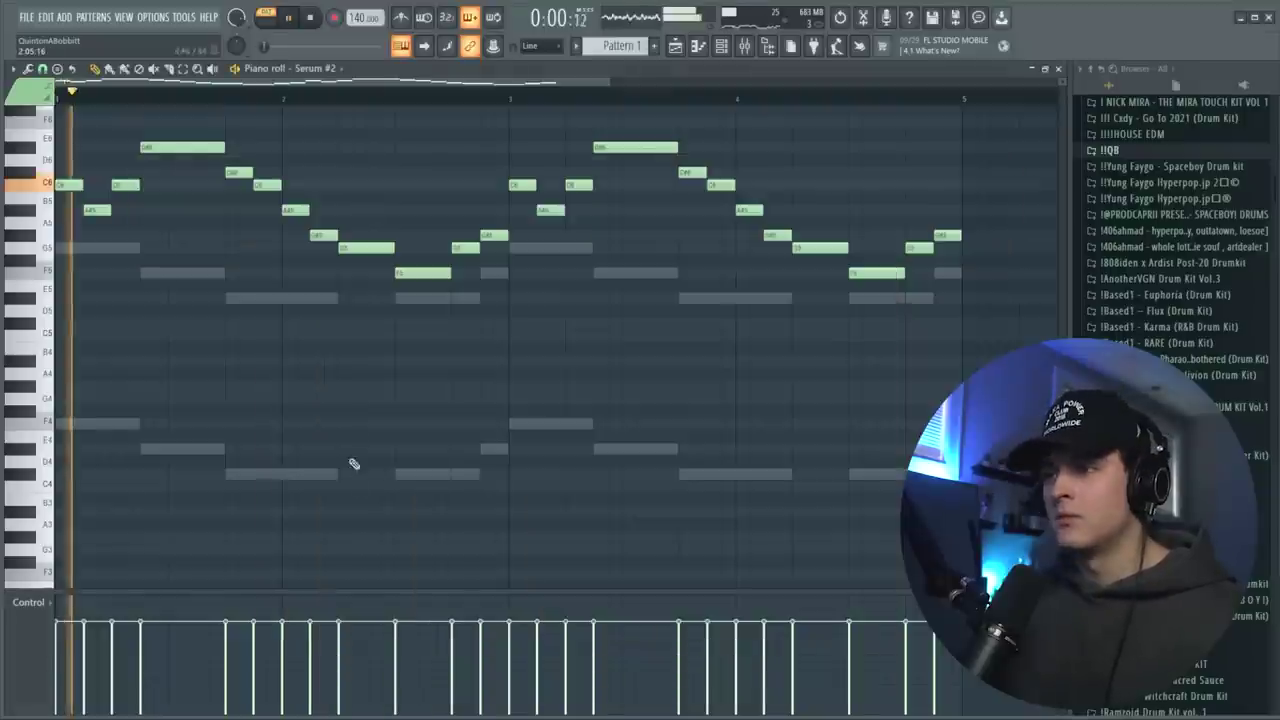
Rewrite the bar 4 ending of the Serum #2 melody as D#6, C#6 and C6, and route that channel to mixer track 2
{"action": "scroll", "coordinate": [340, 400], "scroll_direction": "up", "scroll_amount": 3}
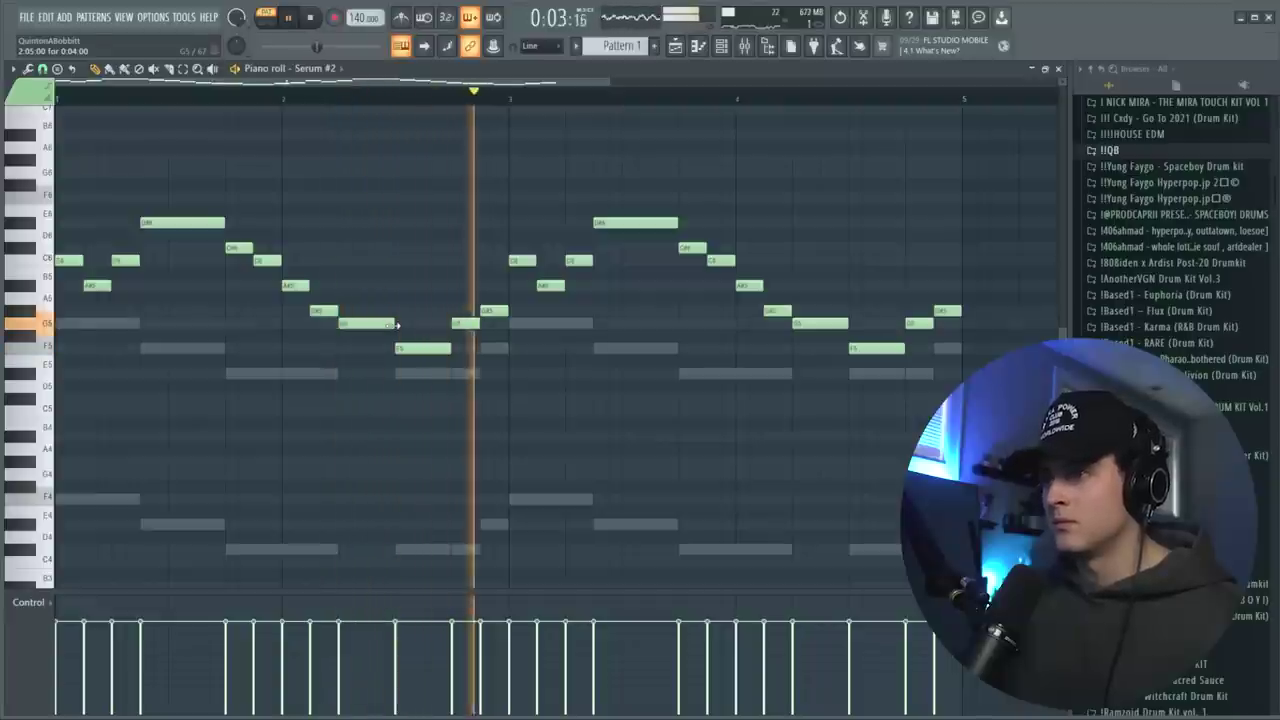
{"action": "left_click_drag", "start_coordinate": [819, 326], "coordinate": [825, 220]}
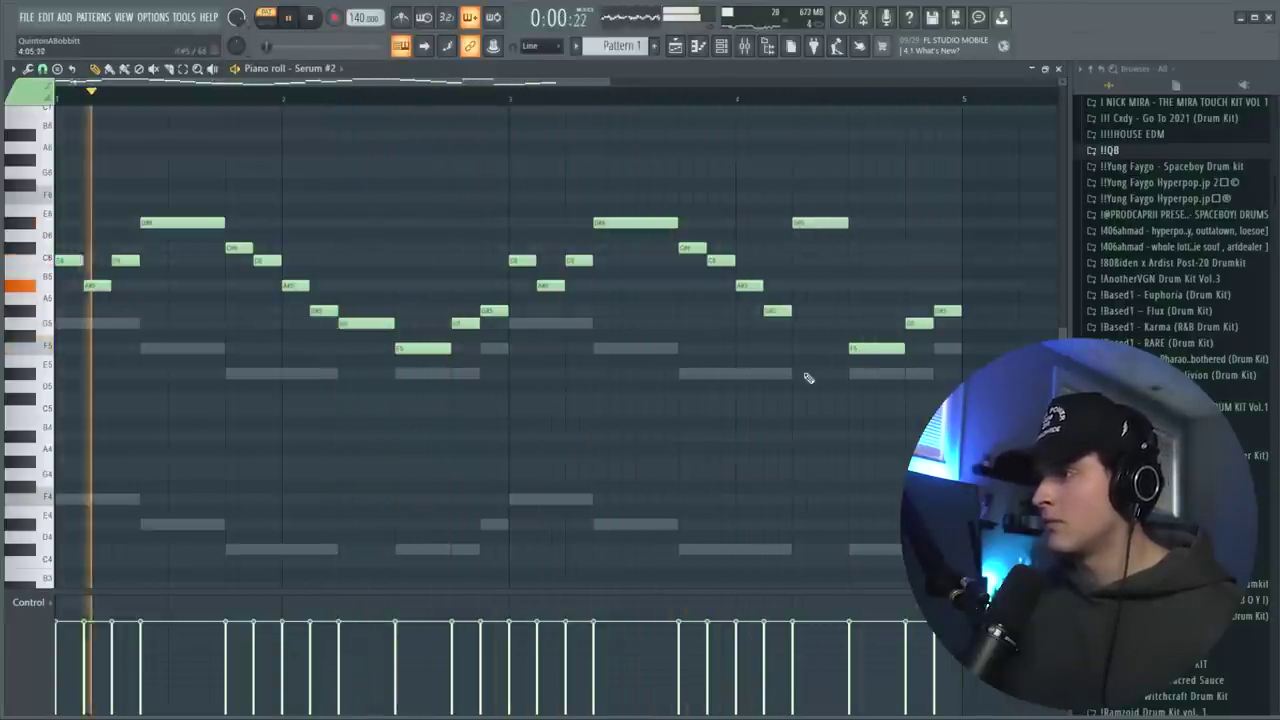
{"action": "scroll", "coordinate": [565, 103], "scroll_direction": "down", "scroll_amount": 1}
{"action": "scroll", "coordinate": [565, 103], "scroll_direction": "down", "scroll_amount": 1}
{"action": "left_click", "coordinate": [722, 47]}
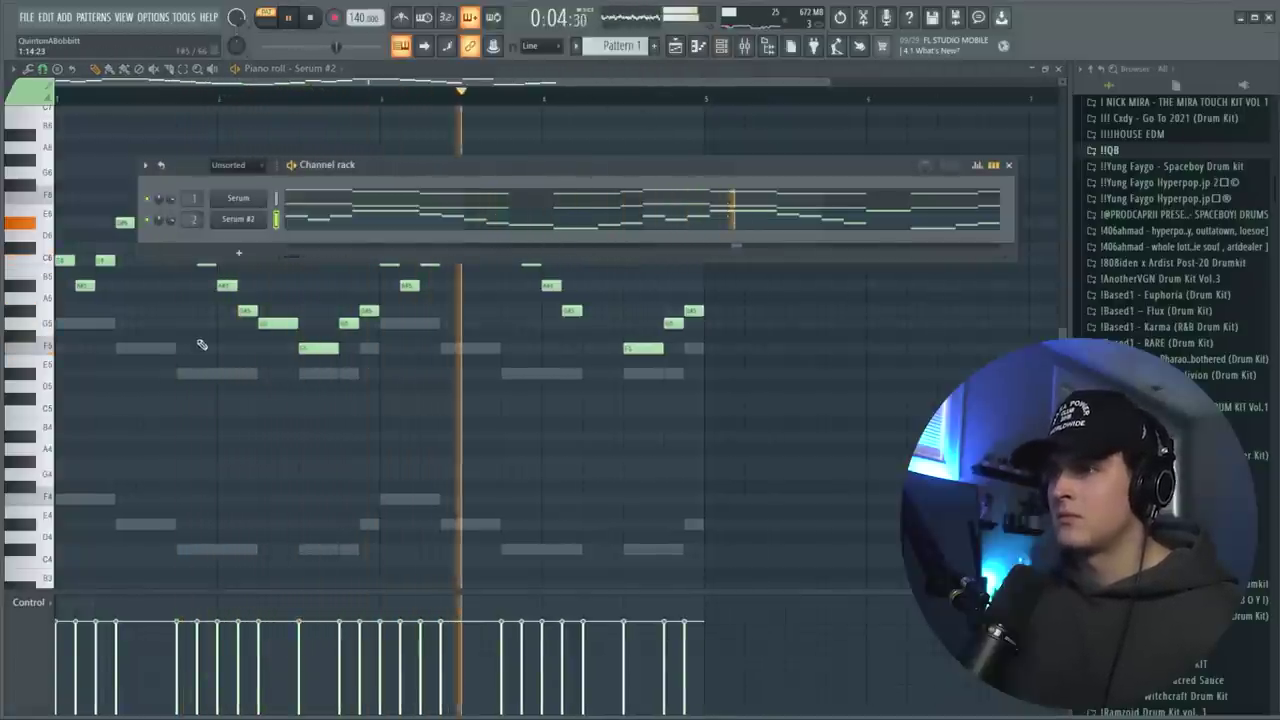
{"action": "right_click", "coordinate": [197, 352]}
Load YEAT SAUCE PLUGIN from the computer's files into the first effect slot of mixer Insert 1
{"action": "left_click", "coordinate": [744, 47]}
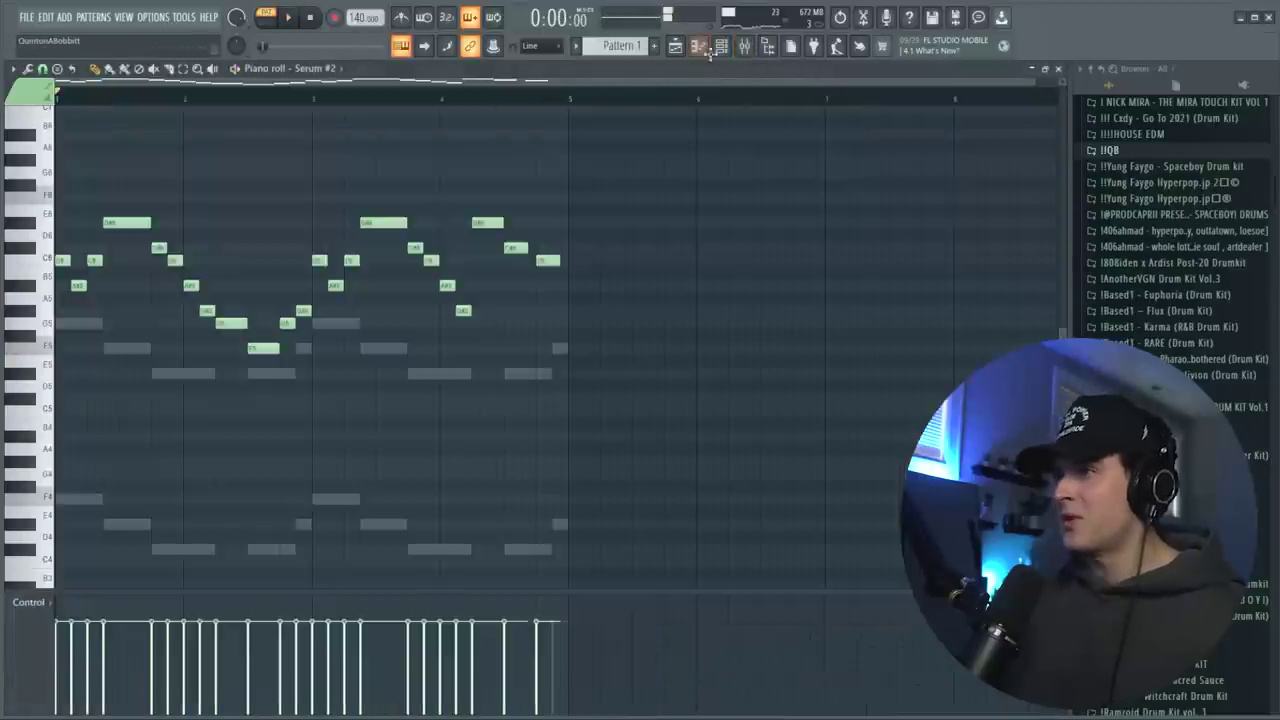
{"action": "left_click", "coordinate": [721, 47]}
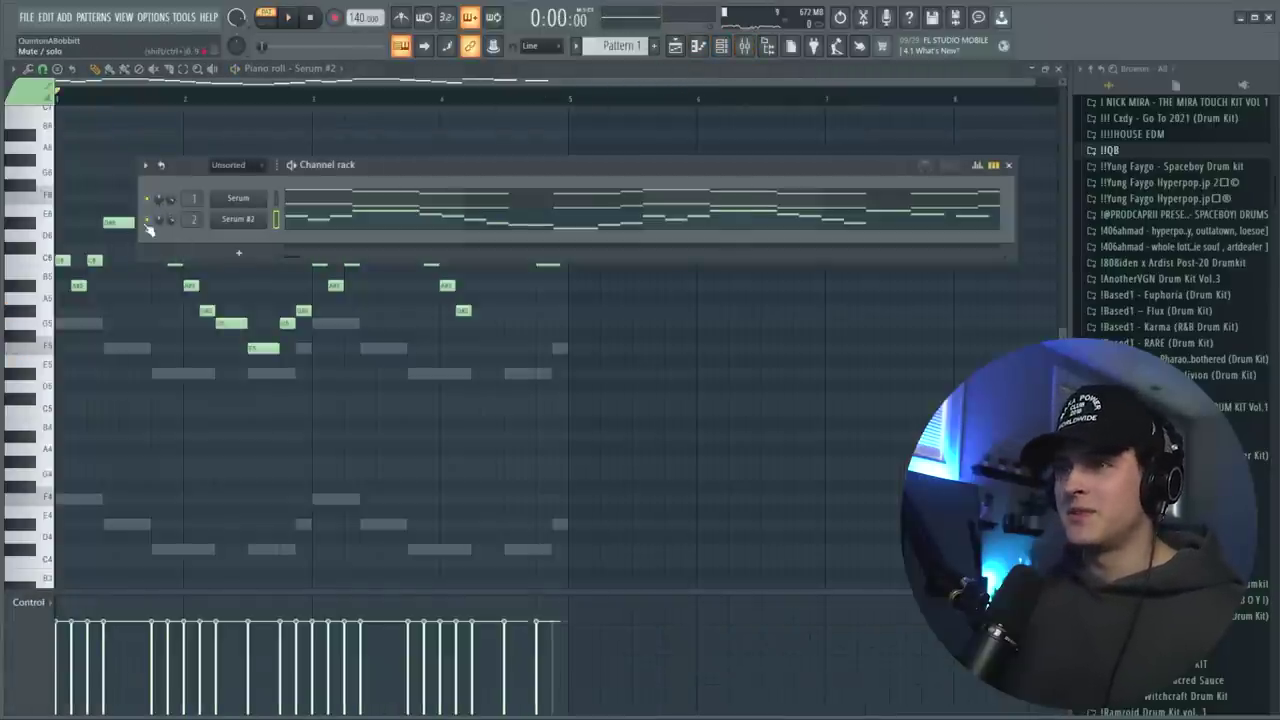
{"action": "left_click", "coordinate": [744, 47]}
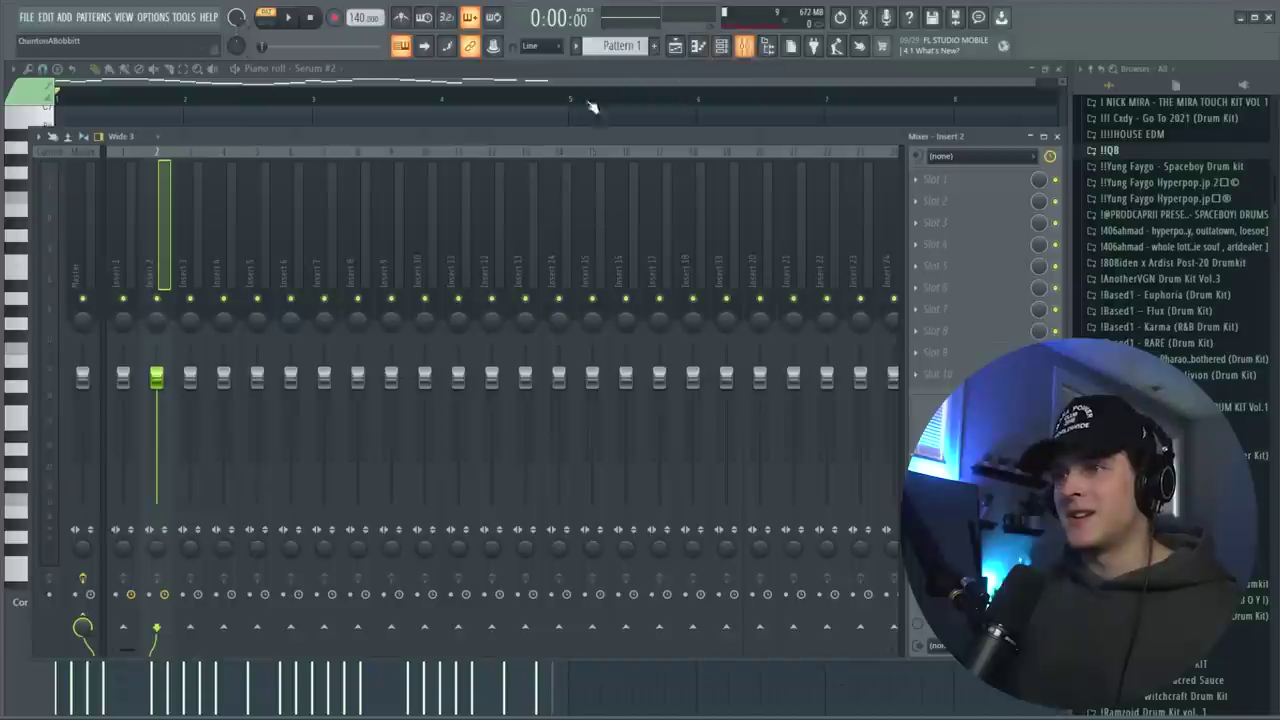
{"action": "left_click", "coordinate": [118, 278]}
{"action": "left_click", "coordinate": [957, 180]}
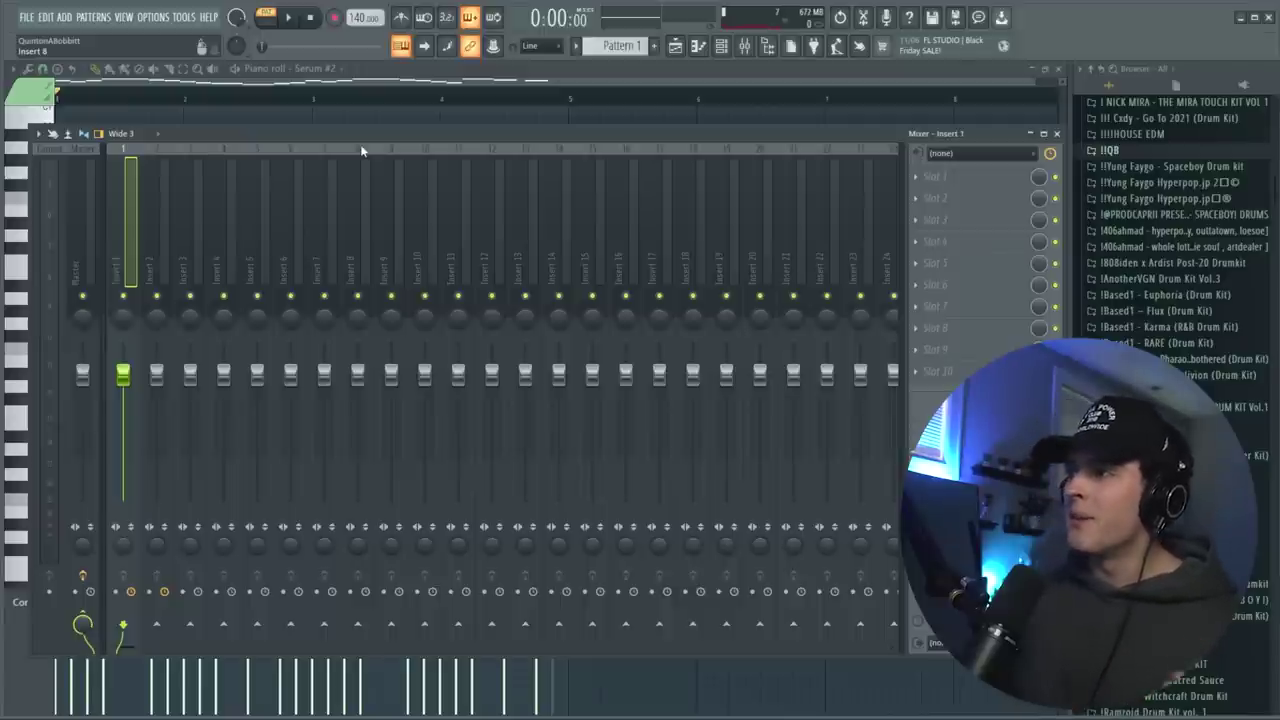
{"action": "key", "text": "super+e"}
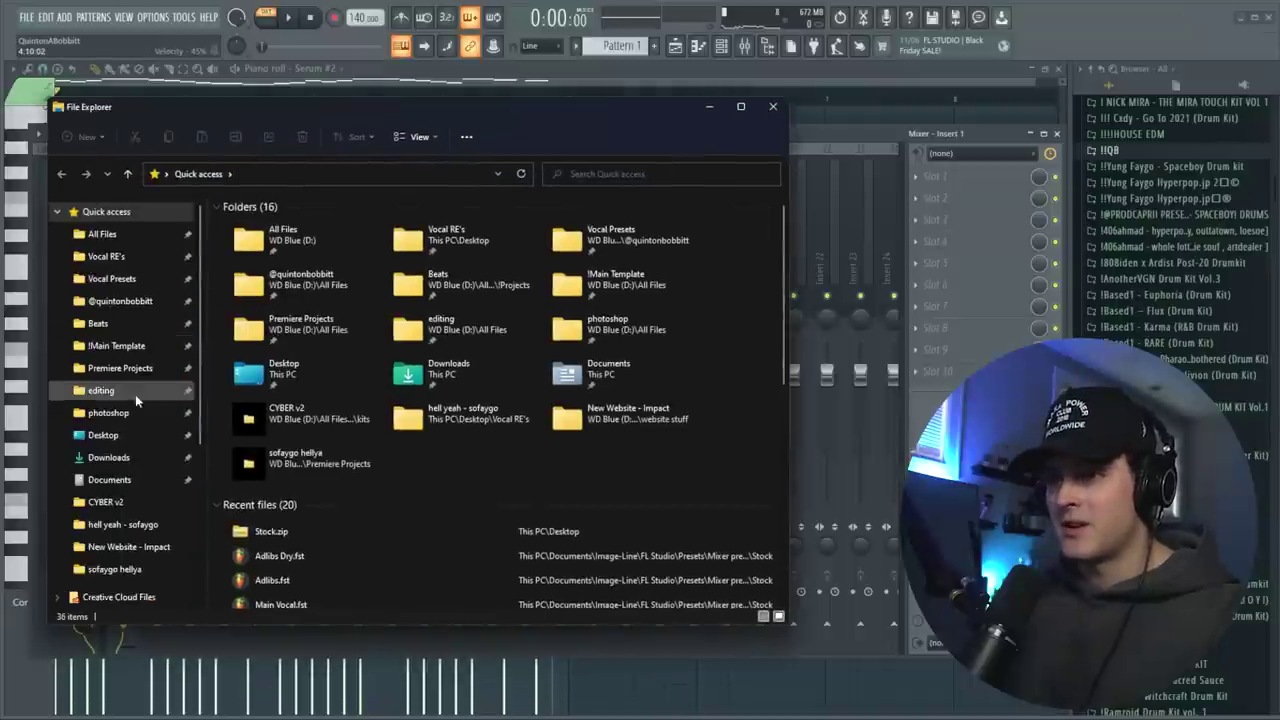
{"action": "left_click", "coordinate": [125, 436]}
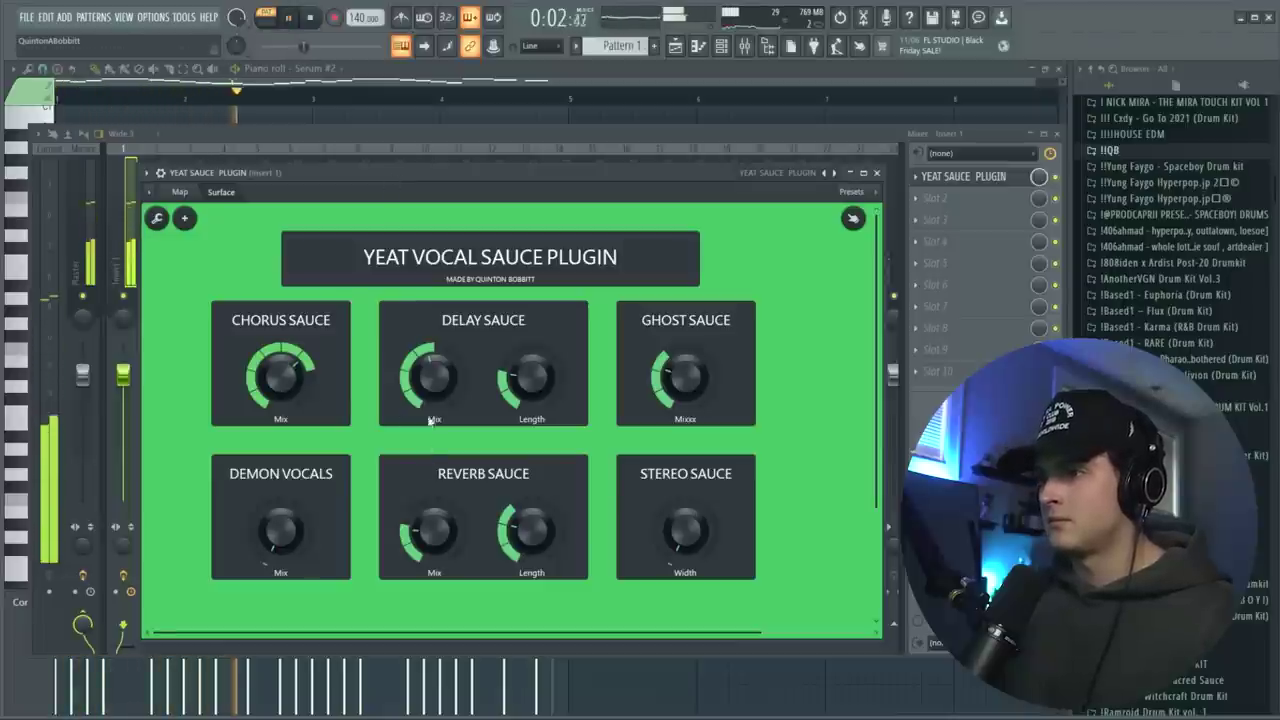
Lower the Delay Sauce mix to zero and raise the Stereo Sauce width, Ghost Sauce mix and Demon Vocals mix during playback
{"action": "left_click_drag", "start_coordinate": [433, 376], "coordinate": [435, 392]}
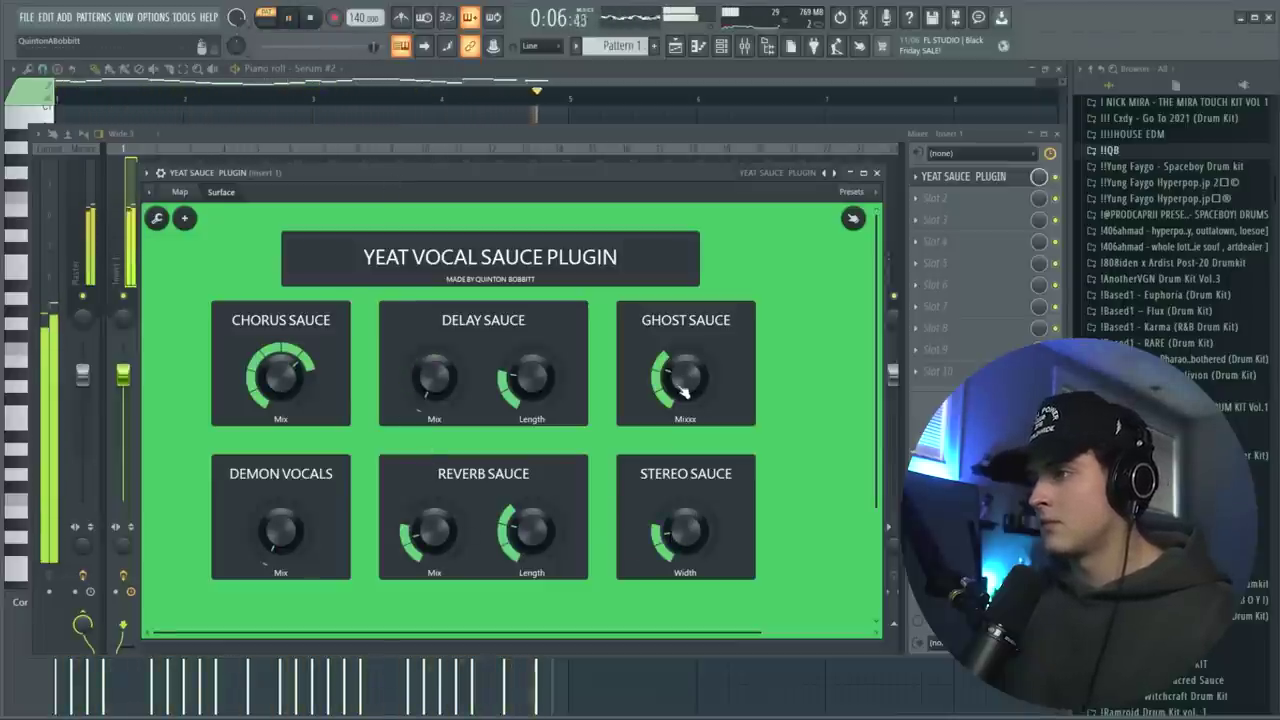
{"action": "left_click_drag", "start_coordinate": [685, 376], "coordinate": [685, 363]}
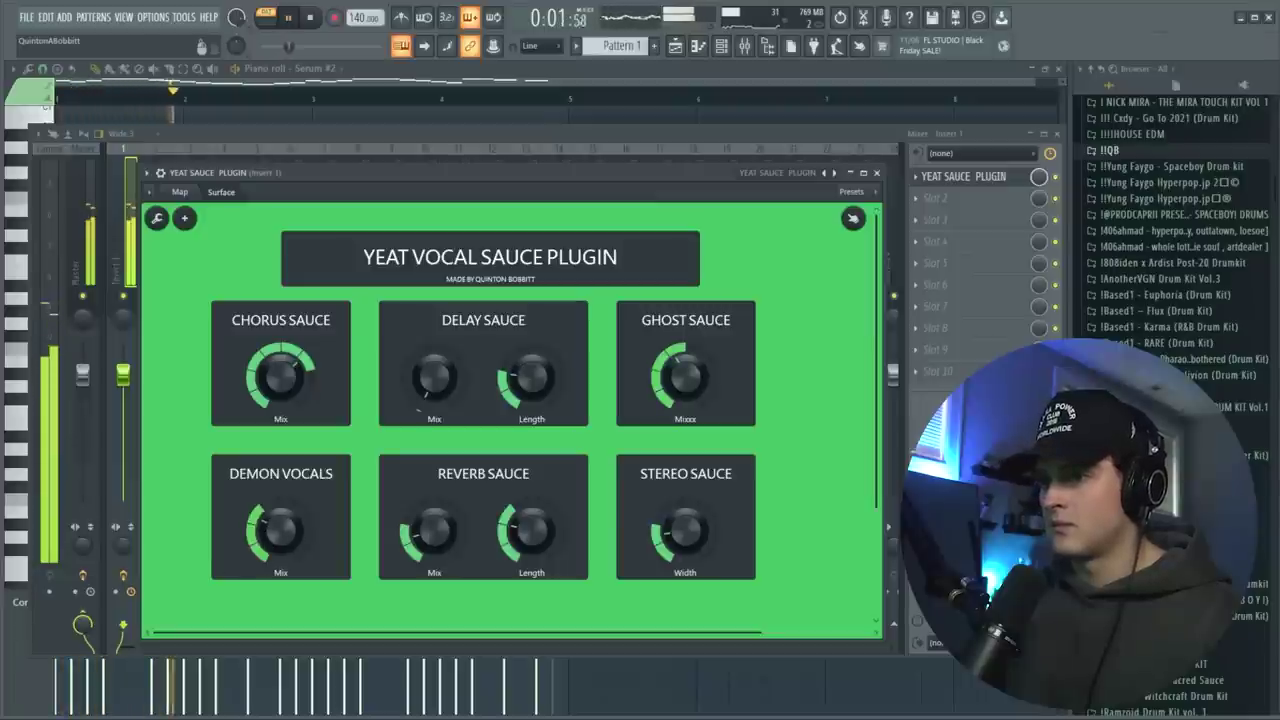
{"action": "left_click_drag", "start_coordinate": [280, 530], "coordinate": [280, 505]}
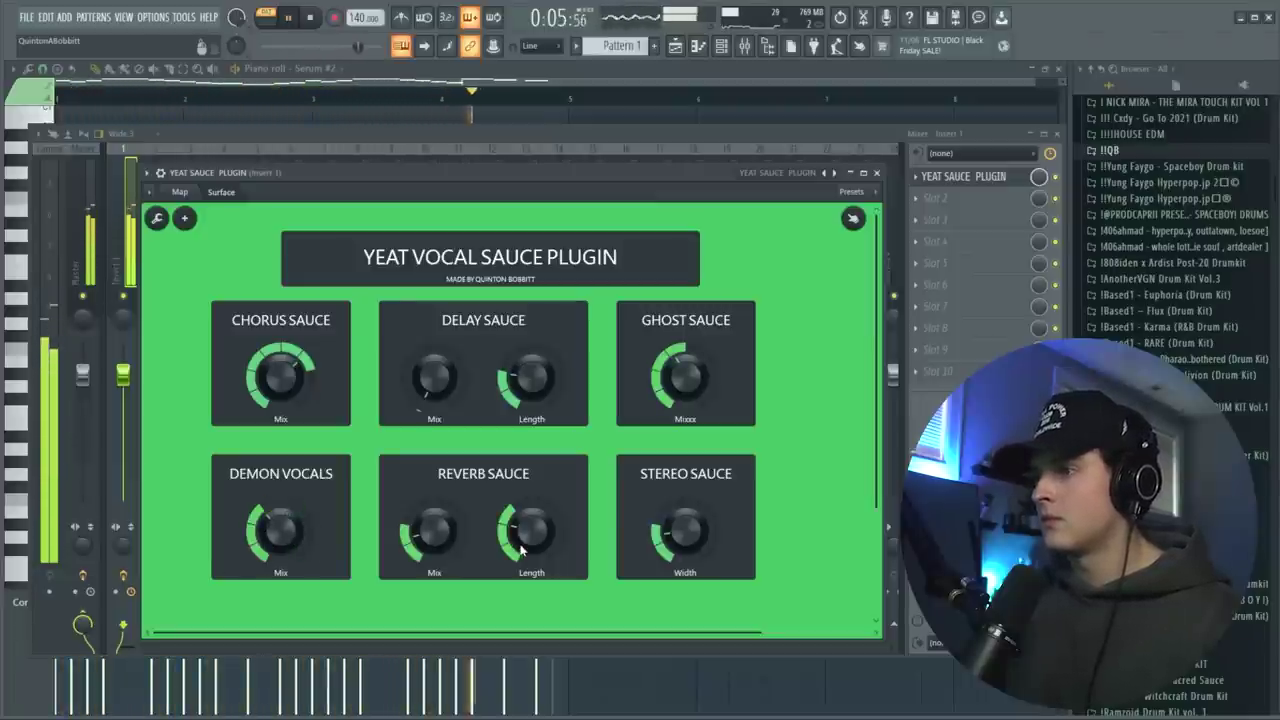
{"action": "left_click_drag", "start_coordinate": [665, 383], "coordinate": [665, 398]}
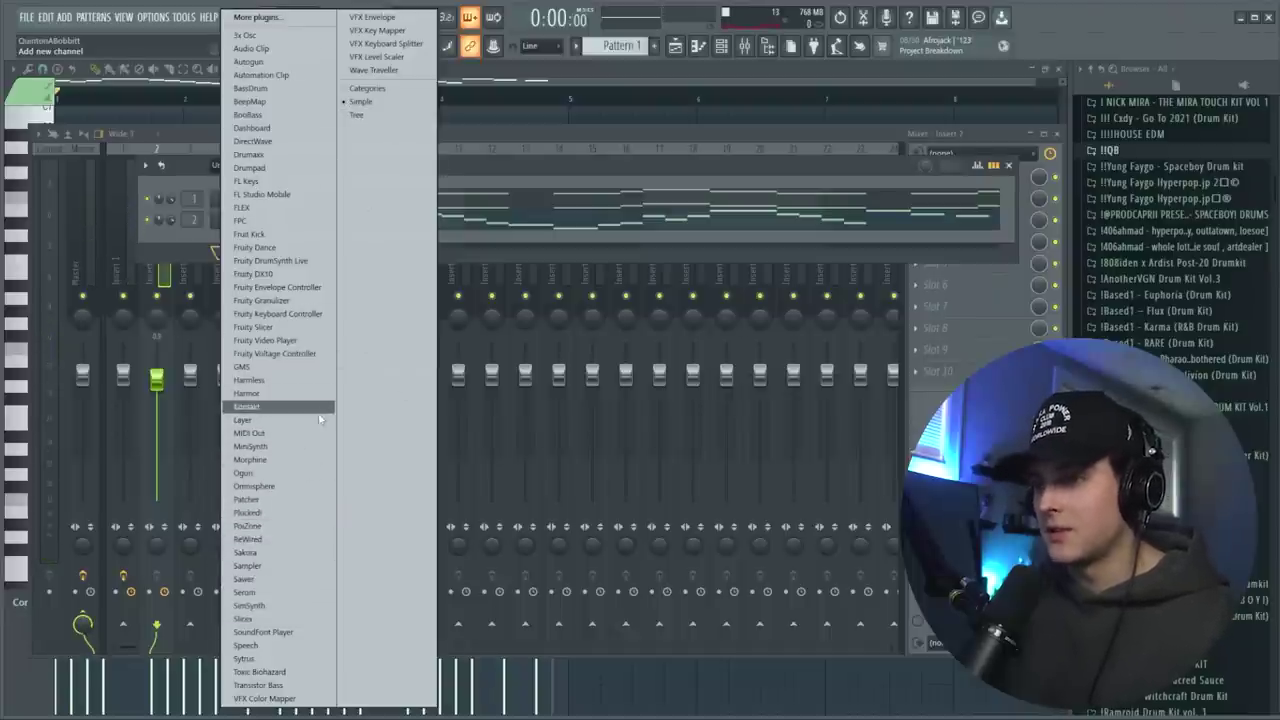
Add a third Serum channel and browse the CYBER v2 presets from CHORD - VENOM to GUITAR - HARD ROCK
{"action": "left_click", "coordinate": [290, 592]}
{"action": "left_click", "coordinate": [395, 176]}
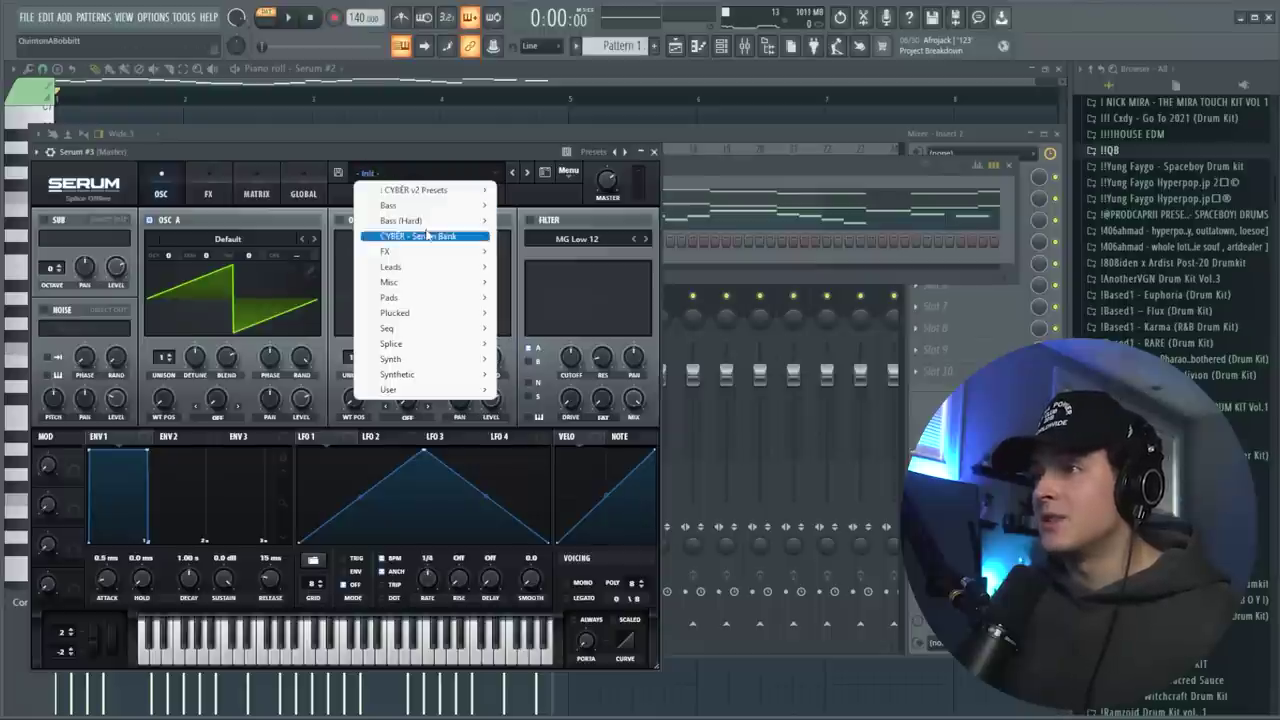
{"action": "mouse_move", "coordinate": [436, 197]}
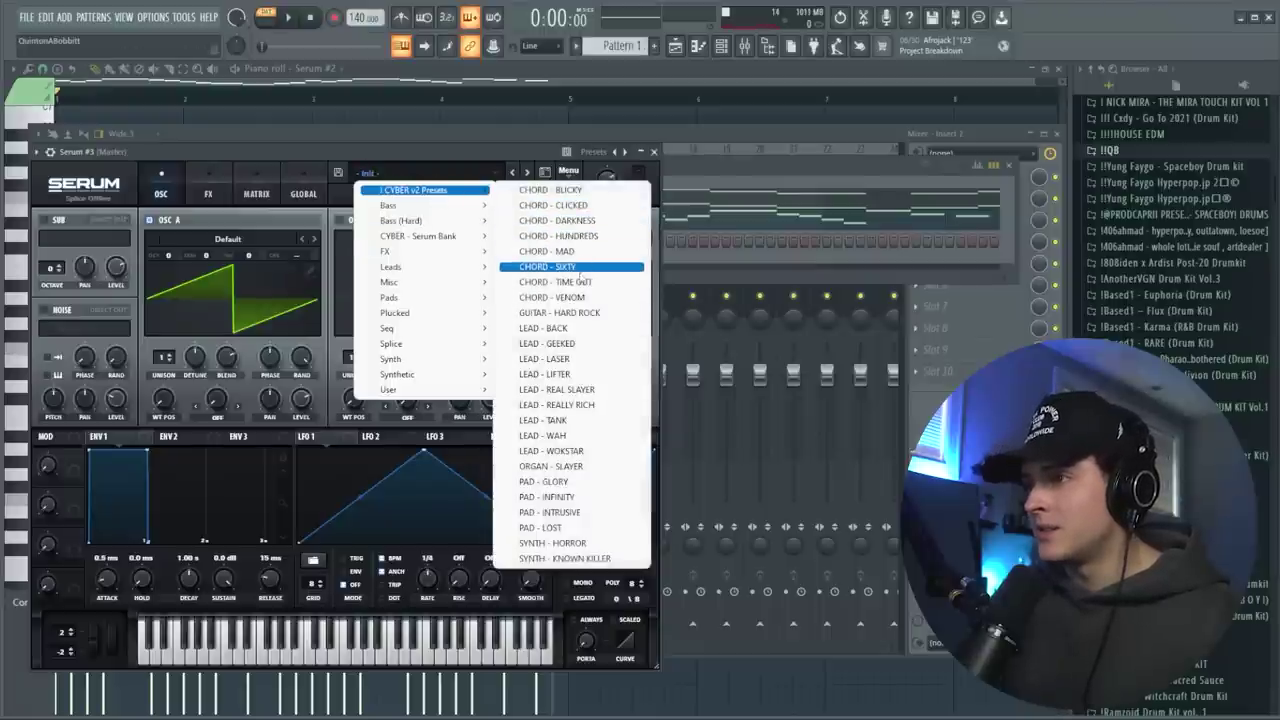
{"action": "left_click", "coordinate": [595, 298]}
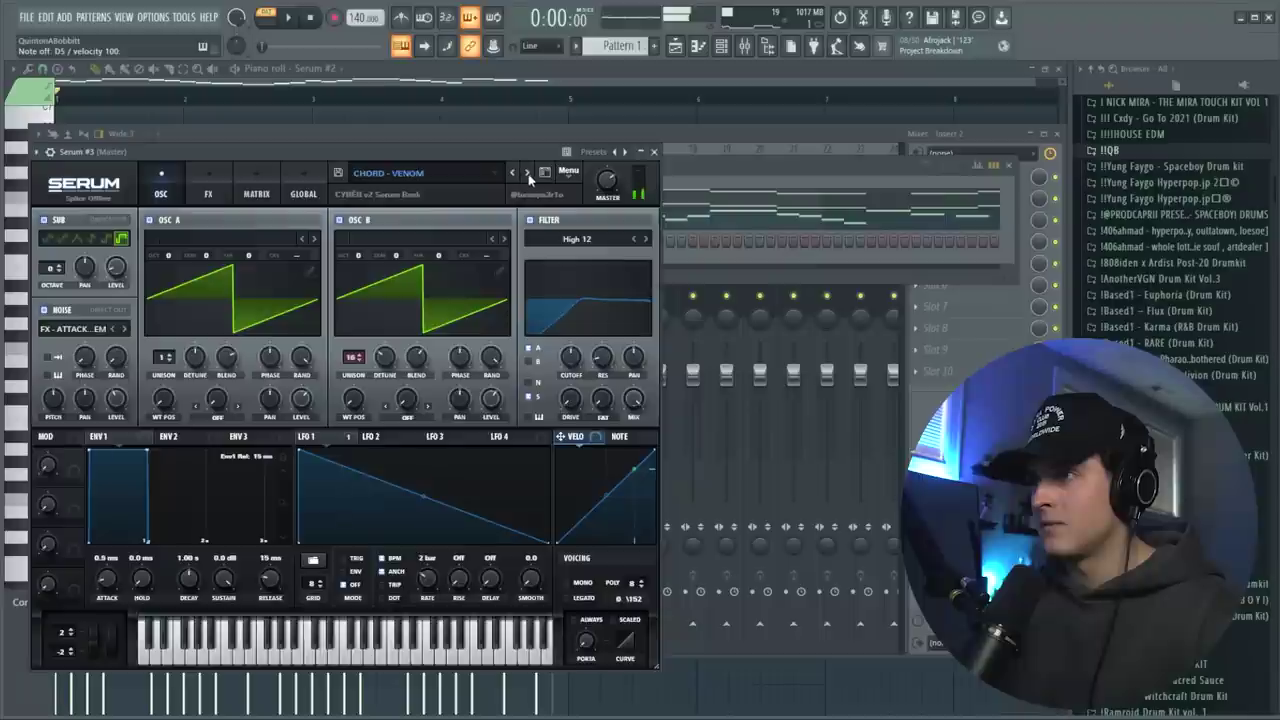
{"action": "left_click", "coordinate": [528, 173]}
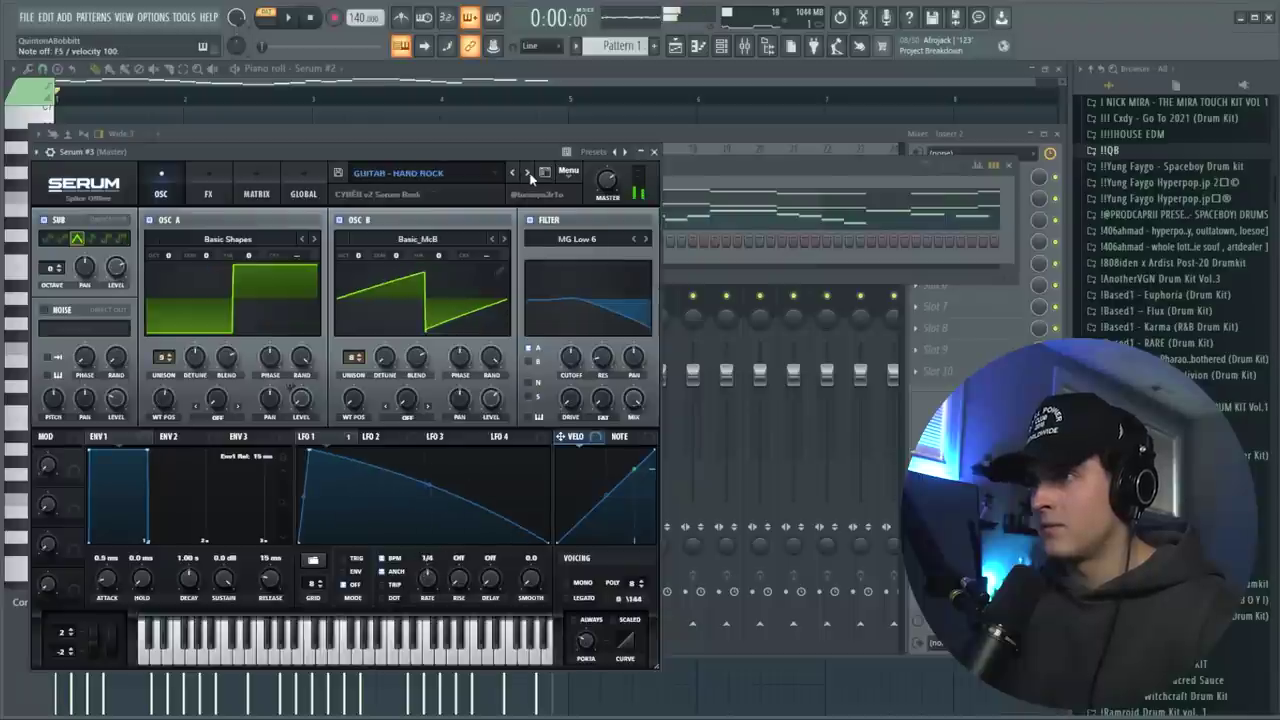
{"action": "left_click", "coordinate": [654, 152]}
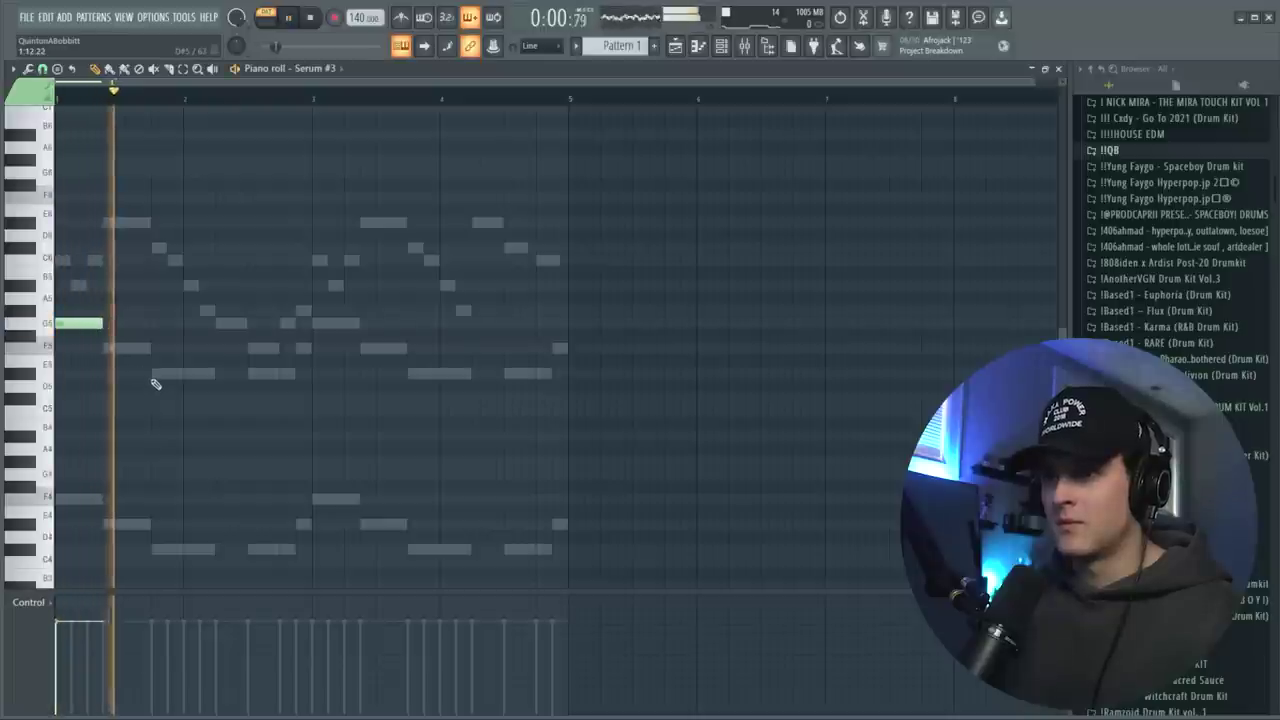
Draw the Serum #3 counter-melody across four bars with long notes G5, G#5, A#5, A#5, G#5 and G5
{"action": "left_click", "coordinate": [154, 377]}
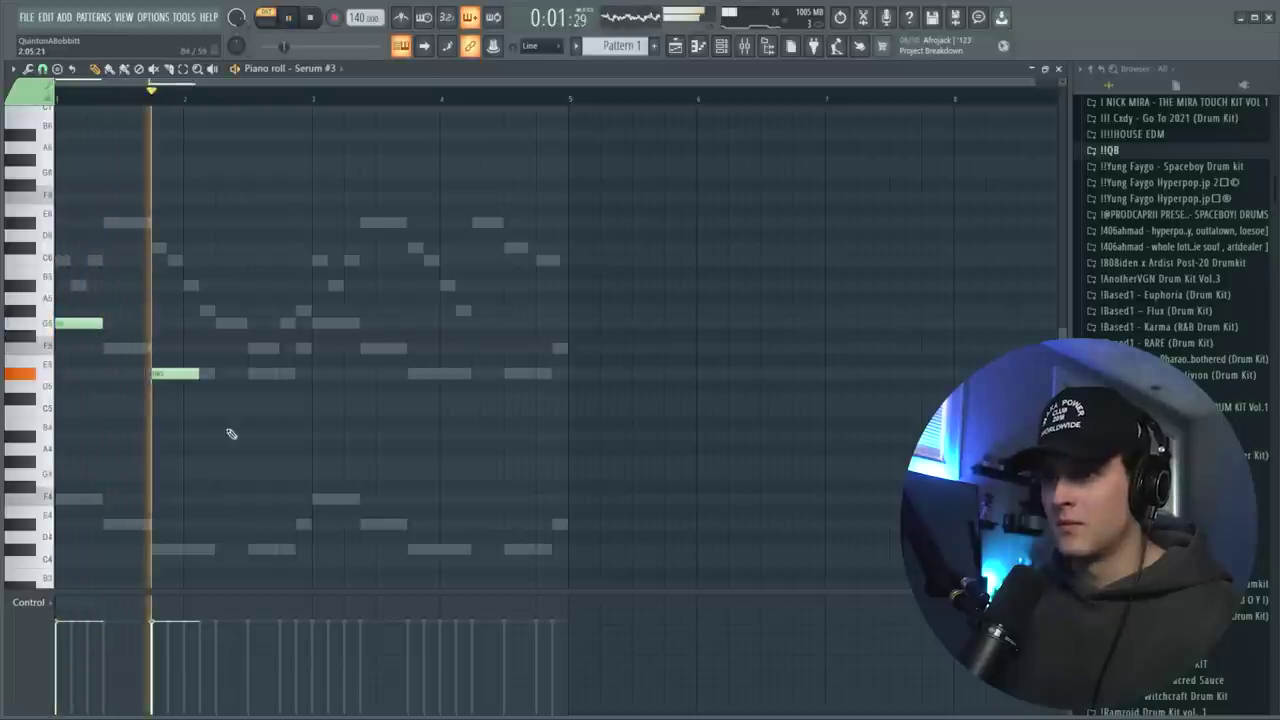
{"action": "right_click", "coordinate": [188, 374]}
{"action": "left_click", "coordinate": [155, 313]}
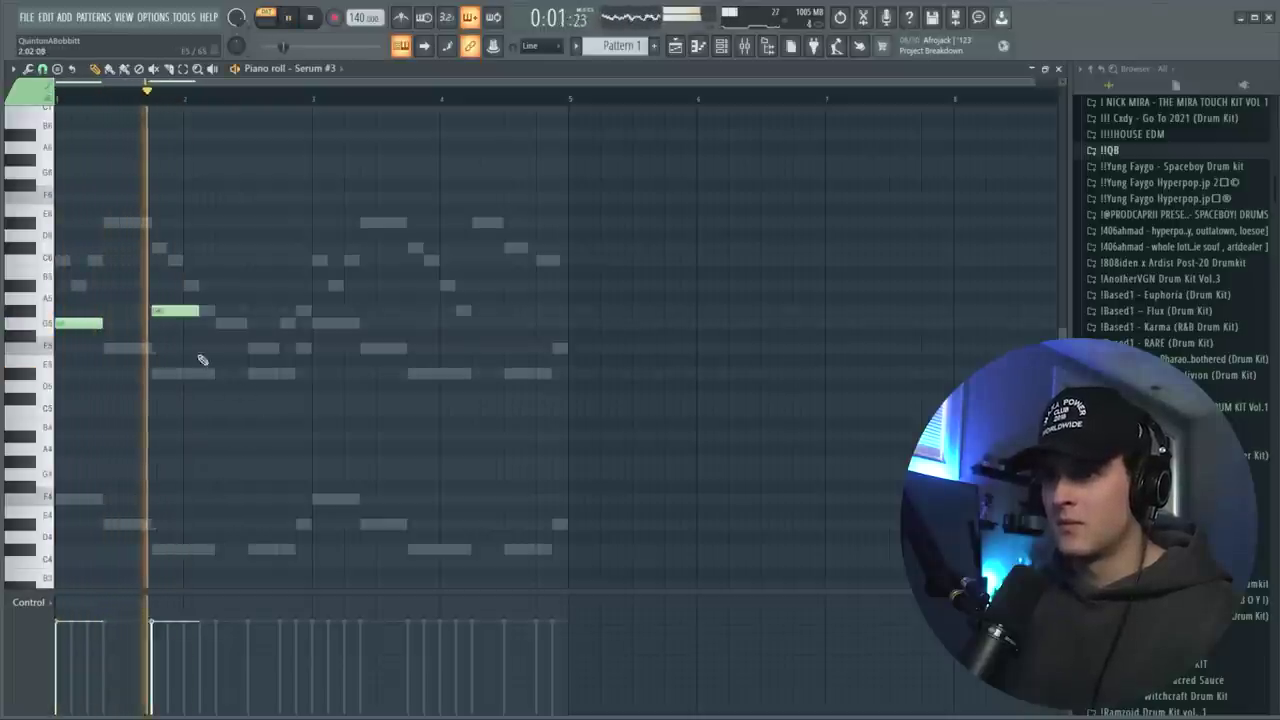
{"action": "left_click", "coordinate": [254, 286]}
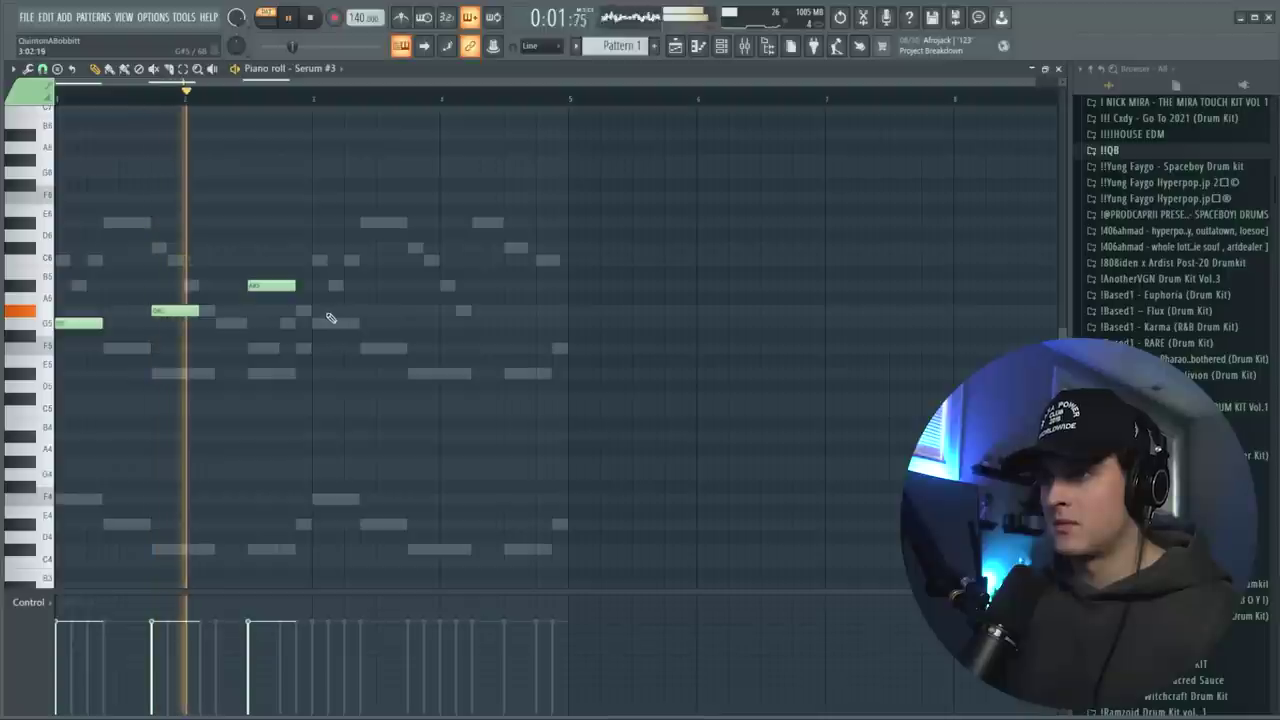
{"action": "left_click", "coordinate": [329, 286]}
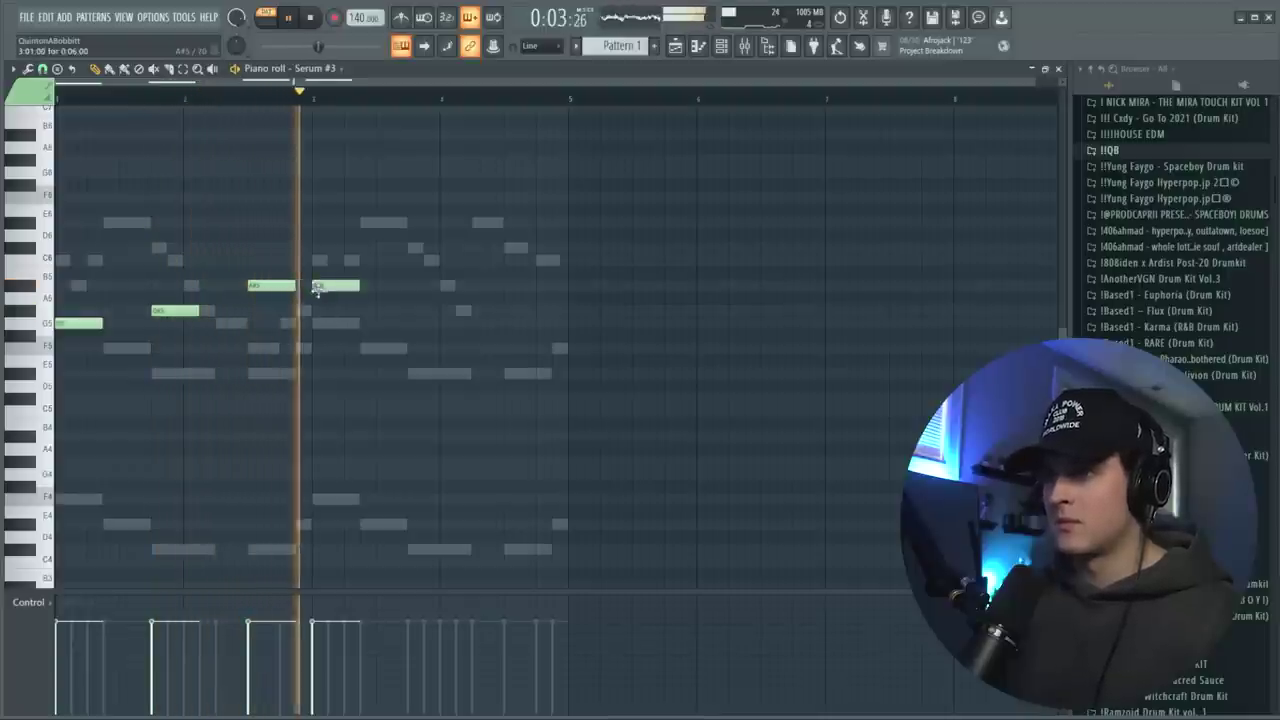
{"action": "left_click", "coordinate": [411, 312]}
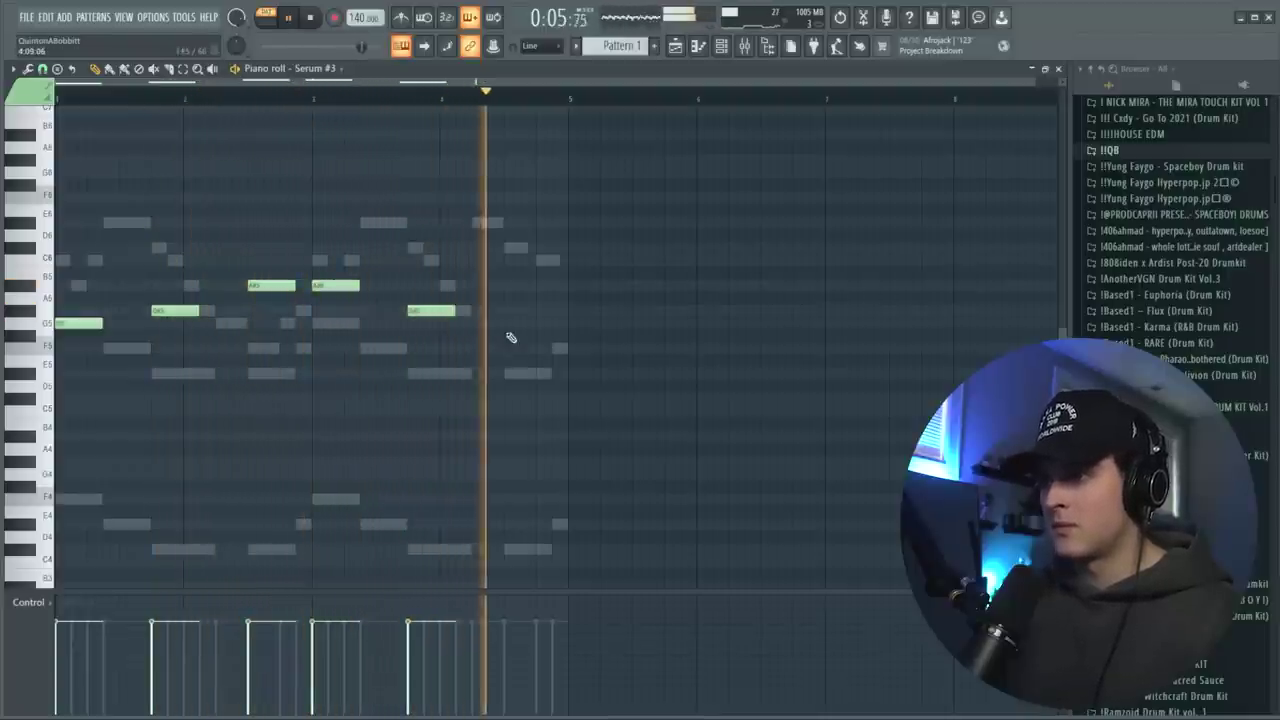
Add the BASS SYNTH - JERSEY HOLES 0.1 sample from CYBER v2 One Shots as a new channel and view its volume envelope
{"action": "left_click", "coordinate": [213, 271]}
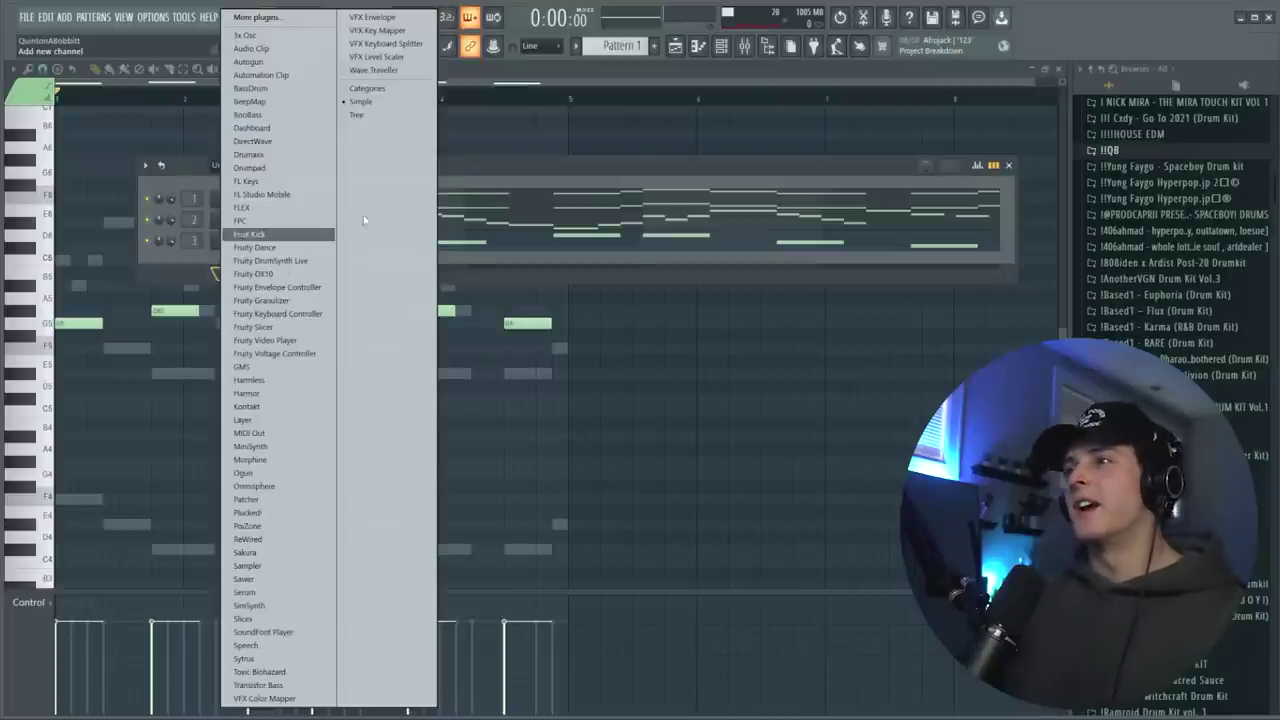
{"action": "left_click", "coordinate": [499, 174]}
{"action": "left_click", "coordinate": [1119, 152]}
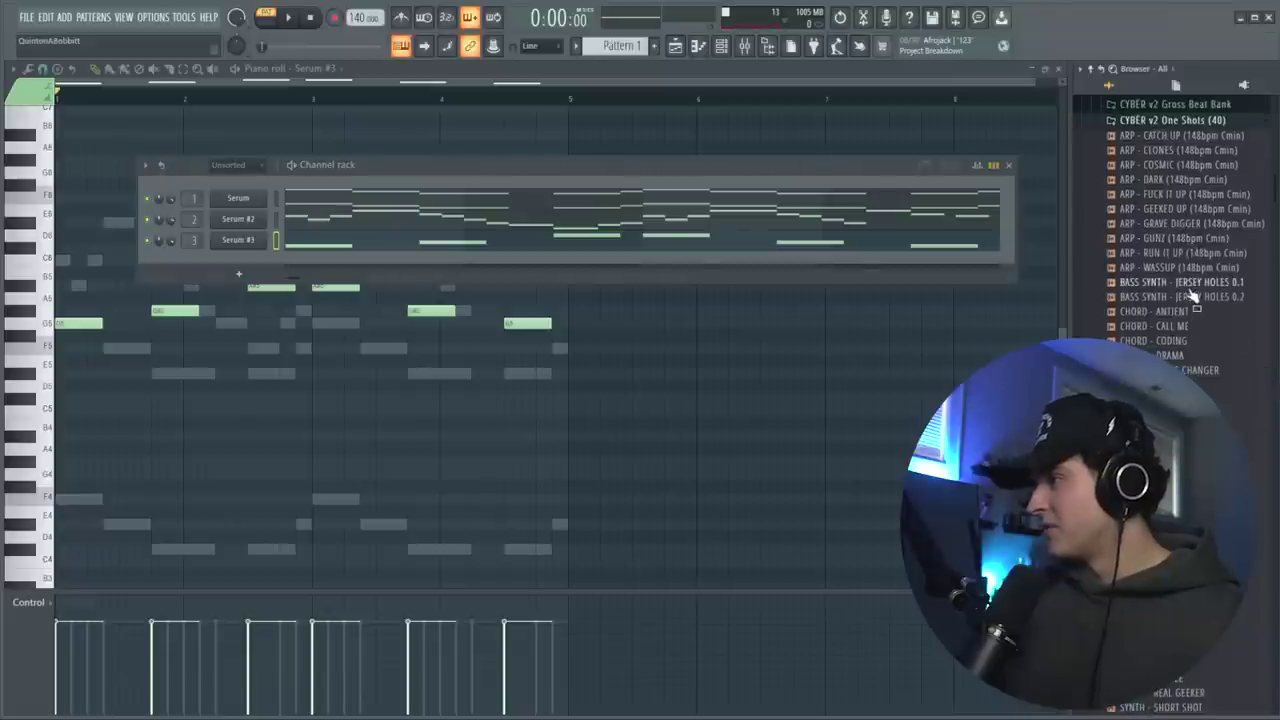
{"action": "left_click_drag", "start_coordinate": [1192, 283], "coordinate": [733, 353]}
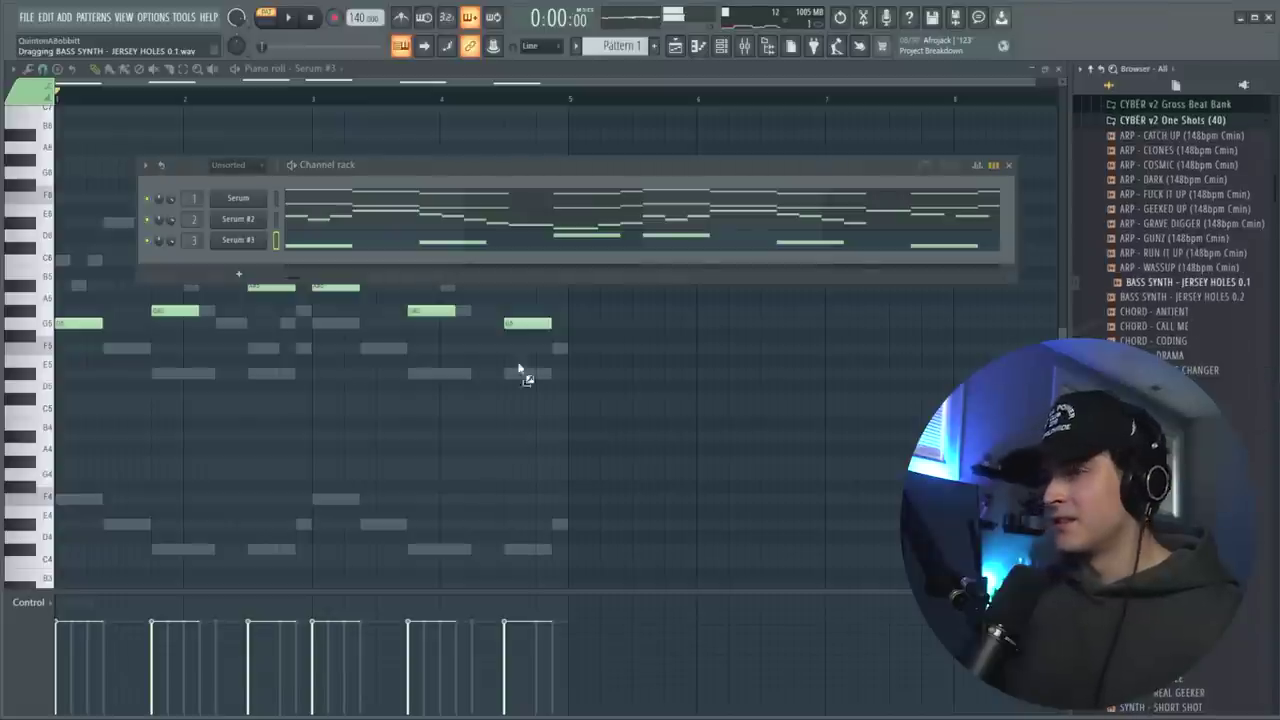
{"action": "left_click_drag", "start_coordinate": [229, 264], "coordinate": [238, 264]}
{"action": "left_click", "coordinate": [100, 197]}
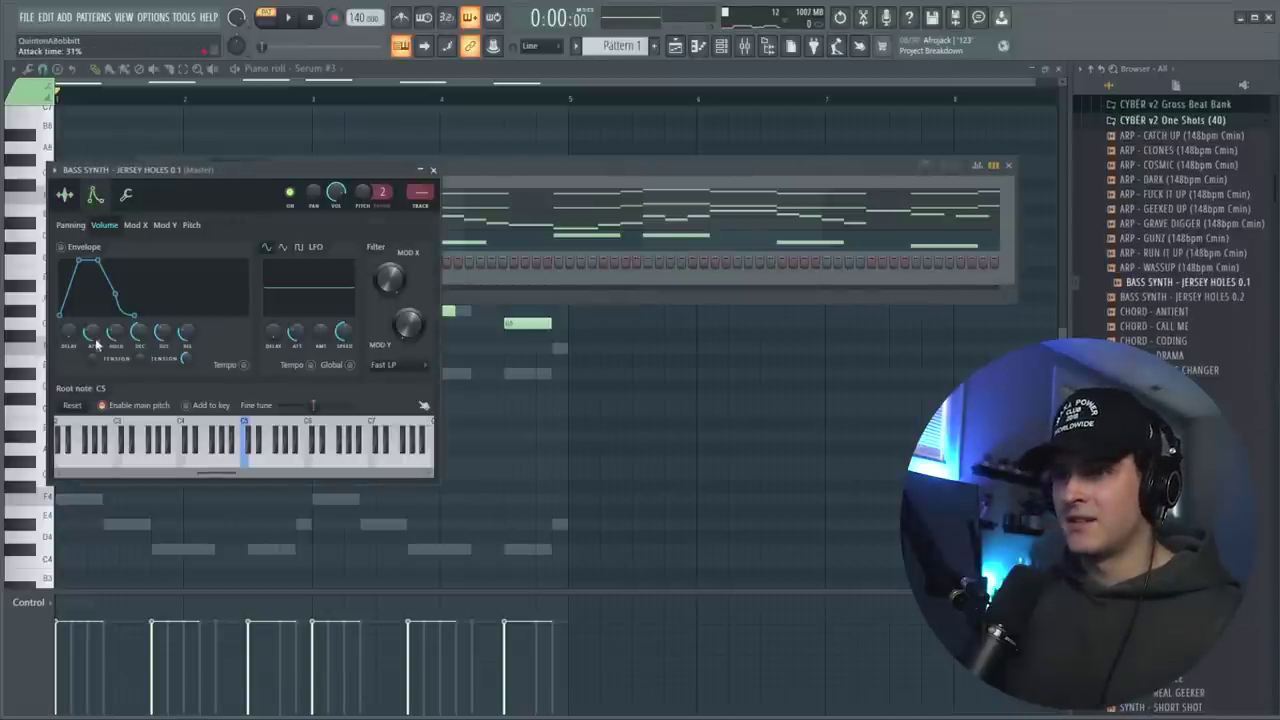
{"action": "left_click", "coordinate": [435, 171]}
Assign the bass synth channel to mixer Insert 4 and open its piano roll
{"action": "right_click", "coordinate": [235, 264]}
{"action": "left_click", "coordinate": [302, 353]}
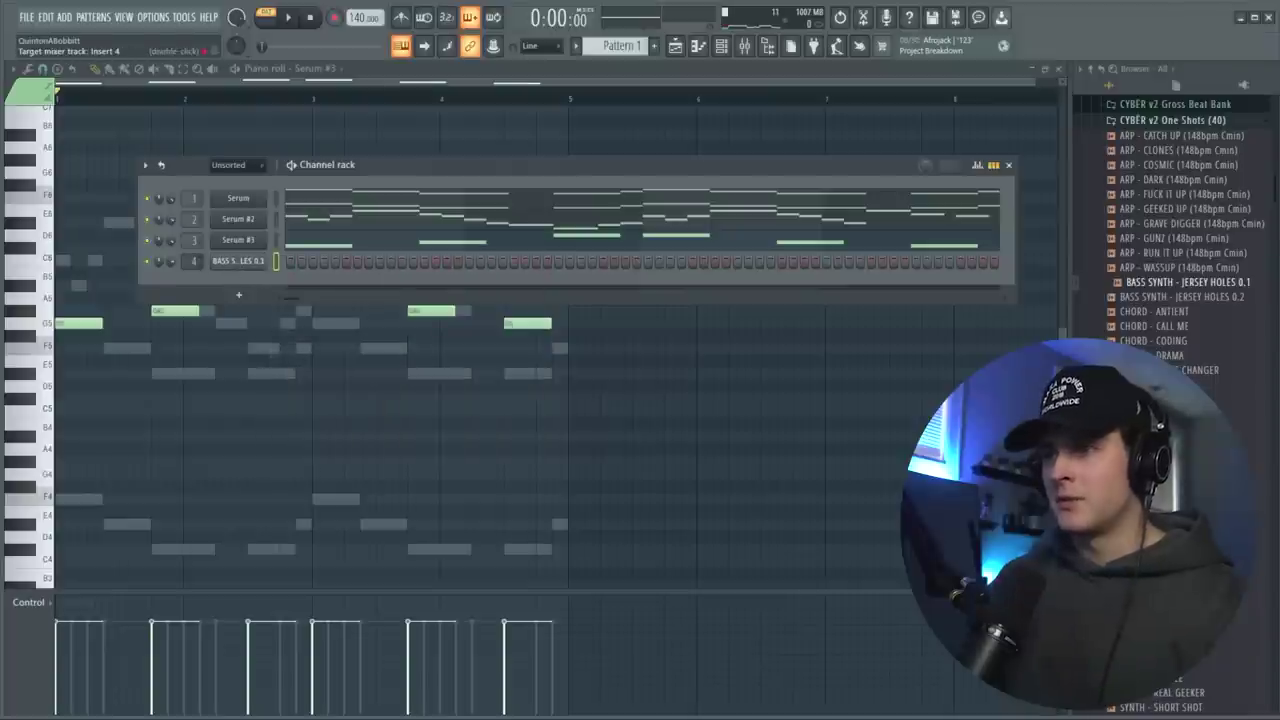
{"action": "right_click", "coordinate": [250, 262]}
{"action": "left_click", "coordinate": [295, 262]}
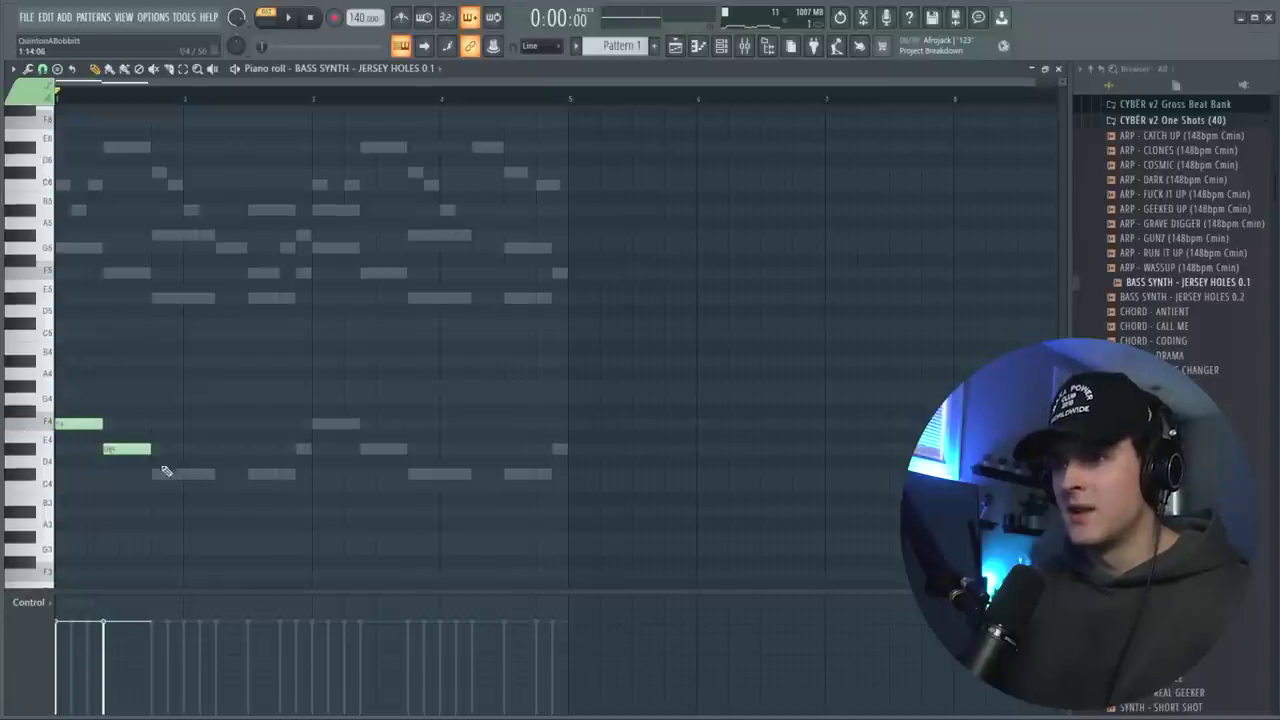
Raise the bass synth notes one octave and complete the four-bar line on F5, D#5 and C#5, following the Serum bass notes' rhythm
{"action": "key", "text": "ctrl+Up"}
{"action": "key", "text": "space"}
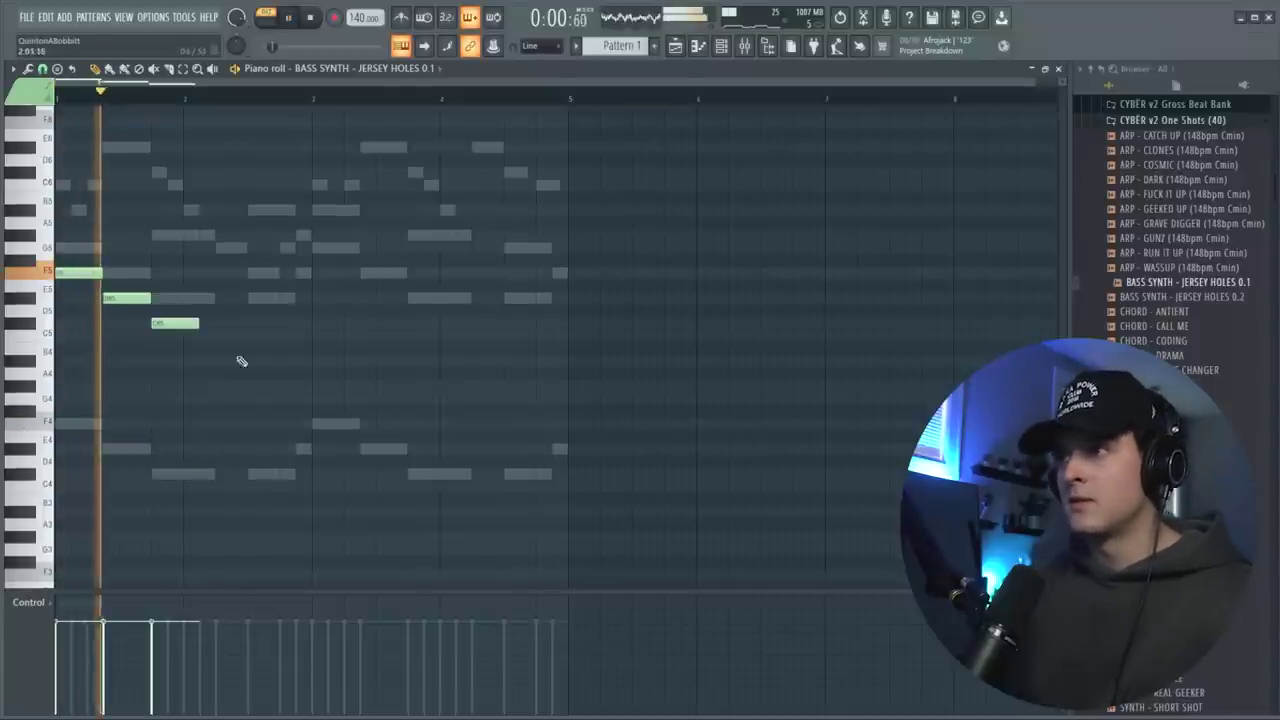
{"action": "key", "text": "space"}
{"action": "left_click", "coordinate": [721, 47]}
{"action": "key", "text": "space"}
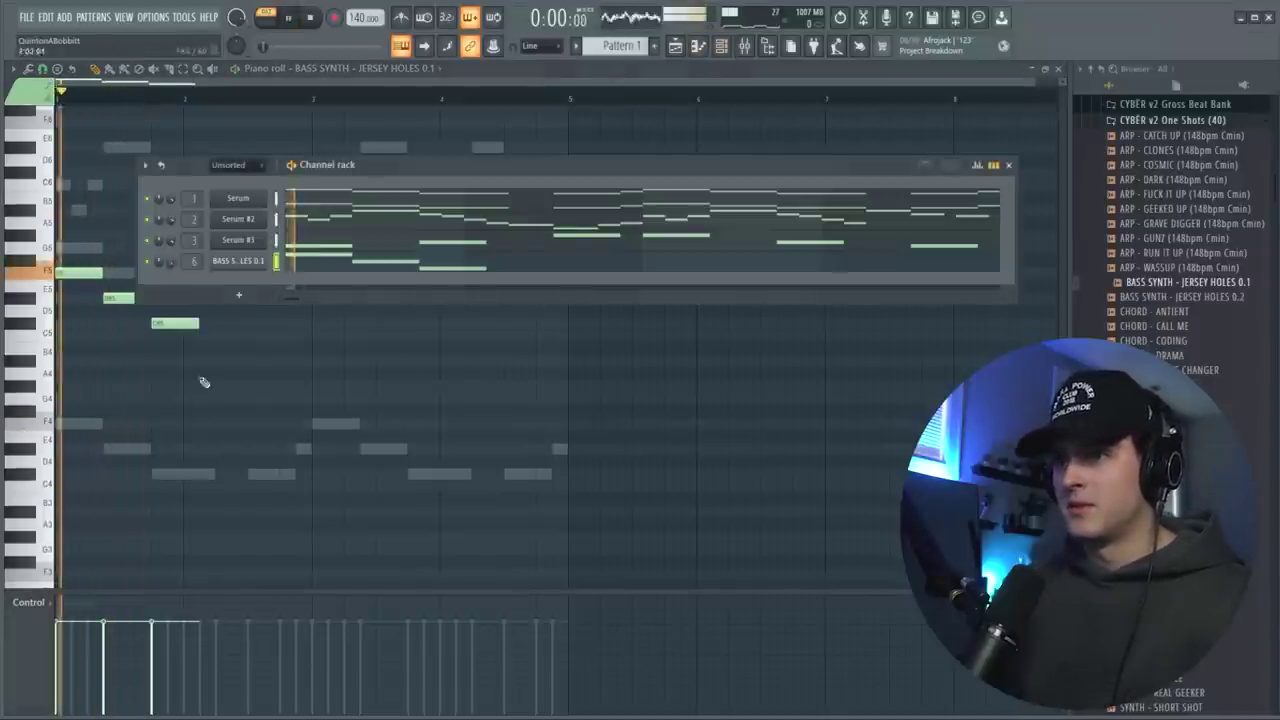
{"action": "right_click", "coordinate": [203, 380]}
{"action": "left_click_drag", "start_coordinate": [203, 325], "coordinate": [218, 326]}
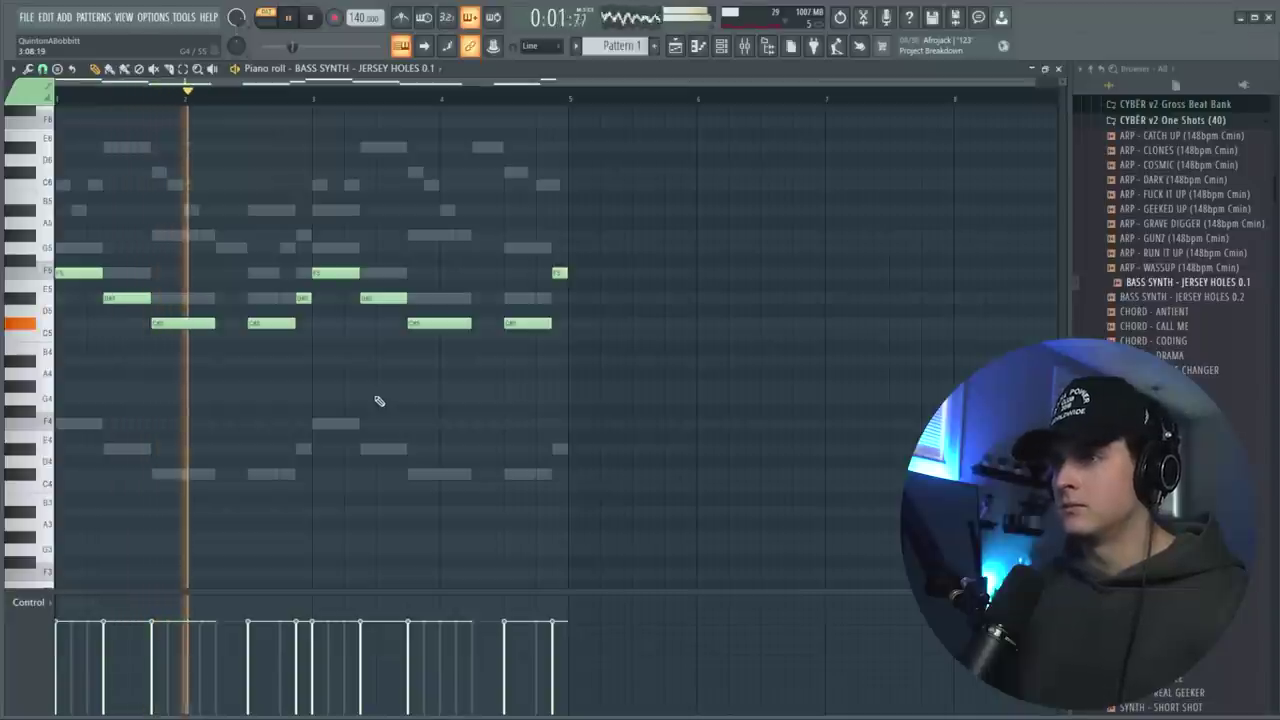
Lower the last bass synth note of the four-bar line to D#5
{"action": "left_click_drag", "start_coordinate": [559, 273], "coordinate": [560, 293]}
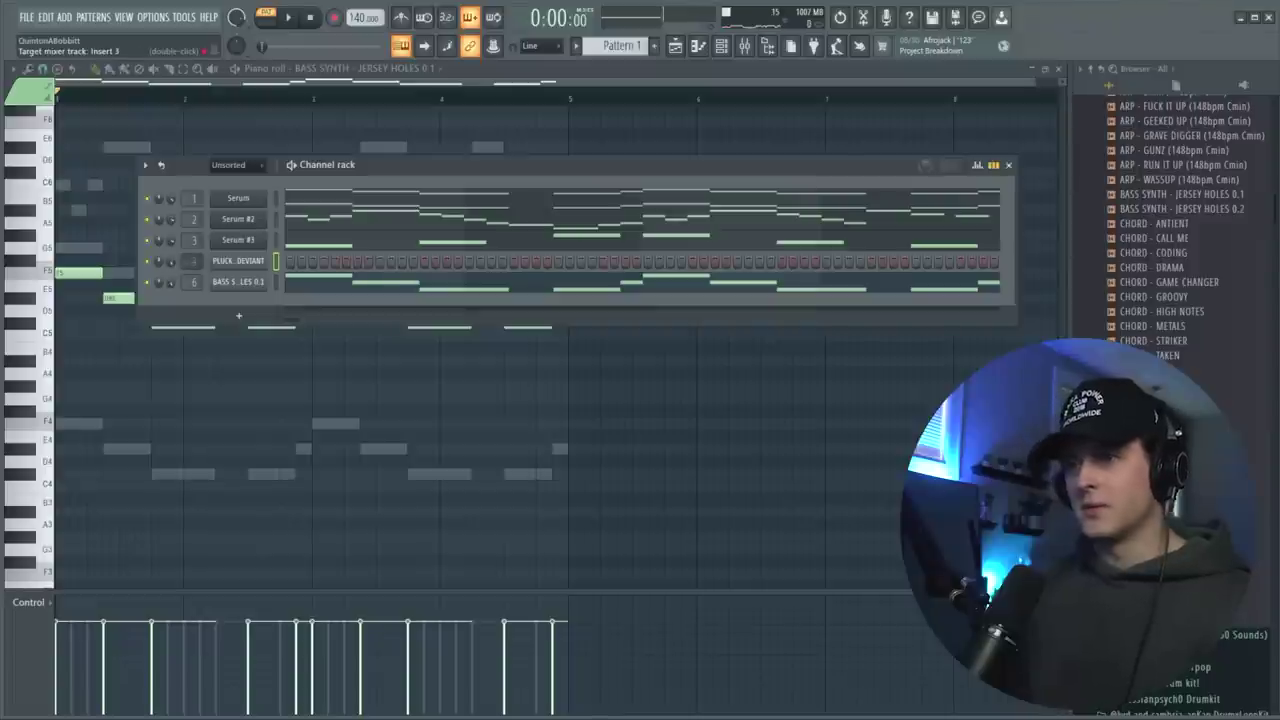
Enable Cut self on the PLUCK - DEVIANT channel and open its piano roll
{"action": "right_click", "coordinate": [256, 267]}
{"action": "left_click", "coordinate": [296, 351]}
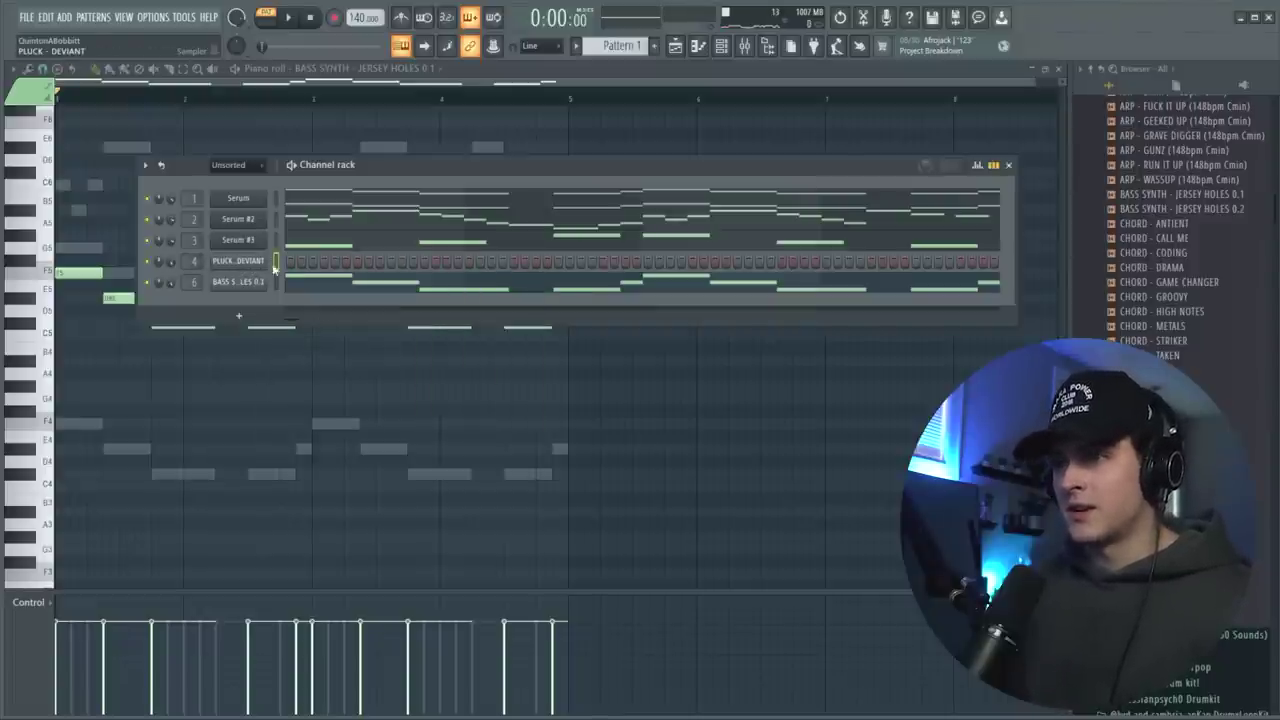
{"action": "right_click", "coordinate": [230, 262]}
{"action": "left_click", "coordinate": [248, 269]}
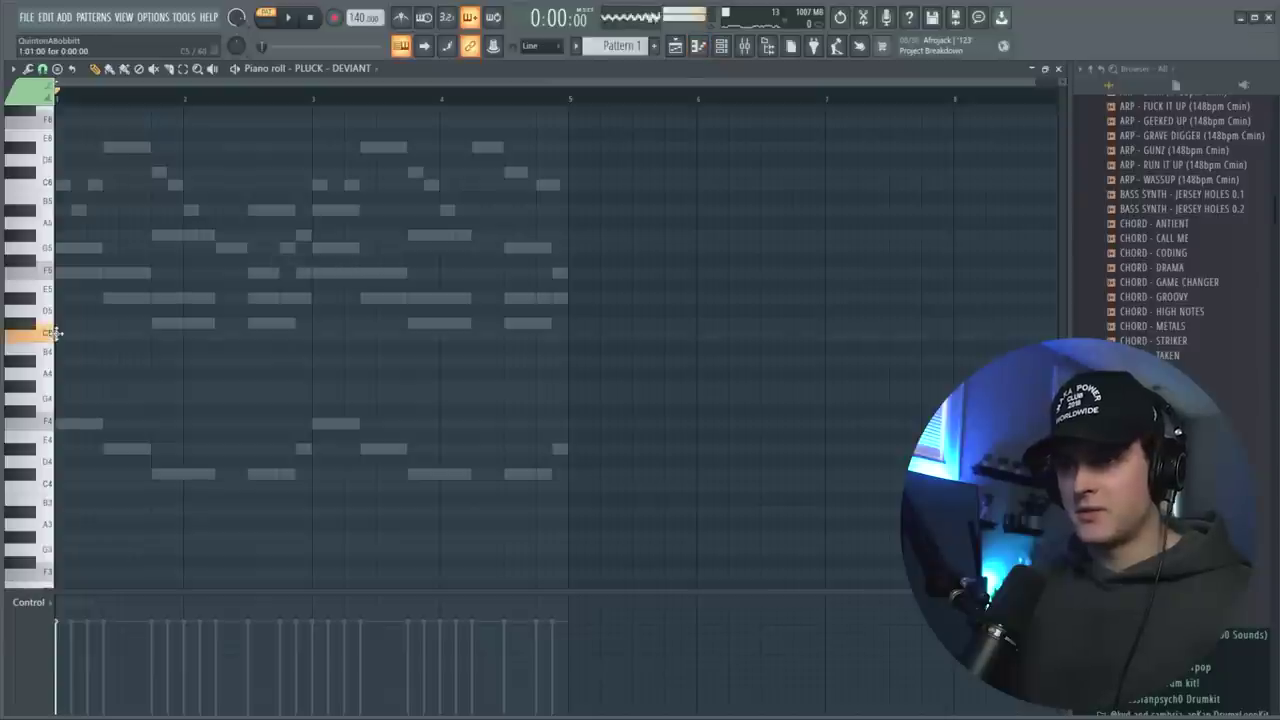
Place short C5 pluck hits on steps 1 and 13 of bars 1 and 3 and step 9 of bars 2 and 4
{"action": "scroll", "coordinate": [90, 358], "scroll_direction": "up", "scroll_amount": 1}
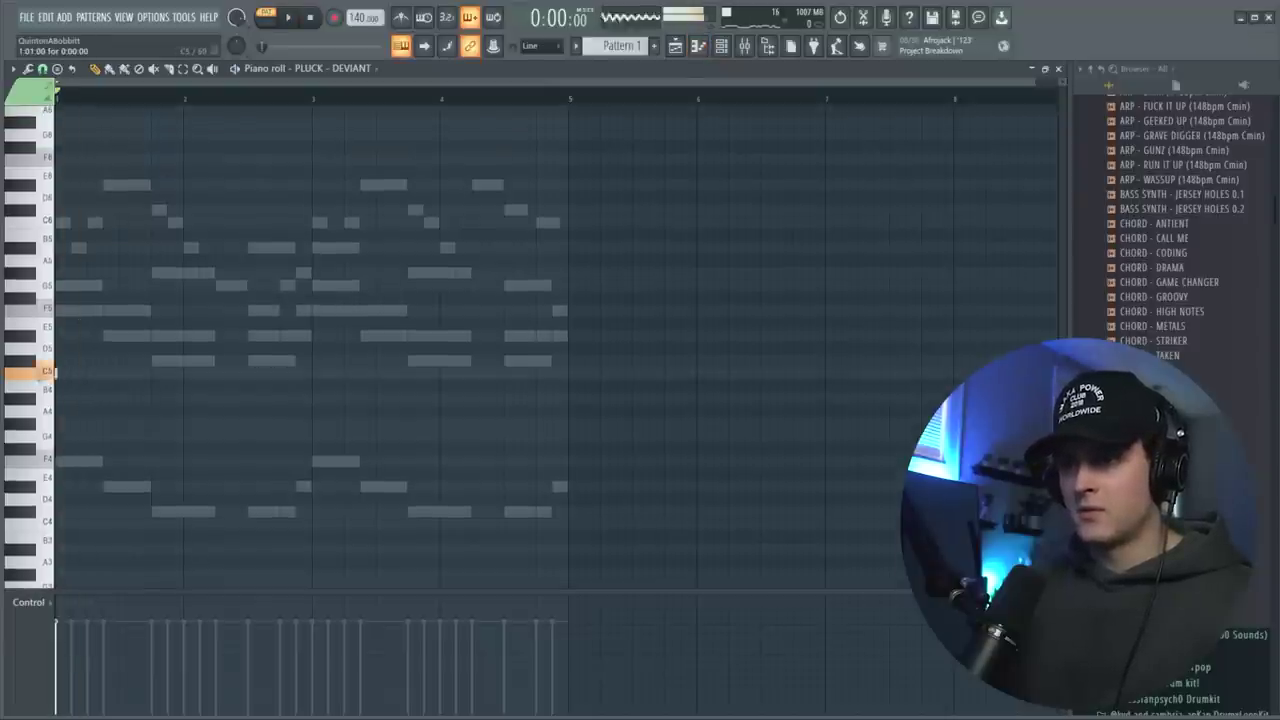
{"action": "left_click", "coordinate": [151, 373]}
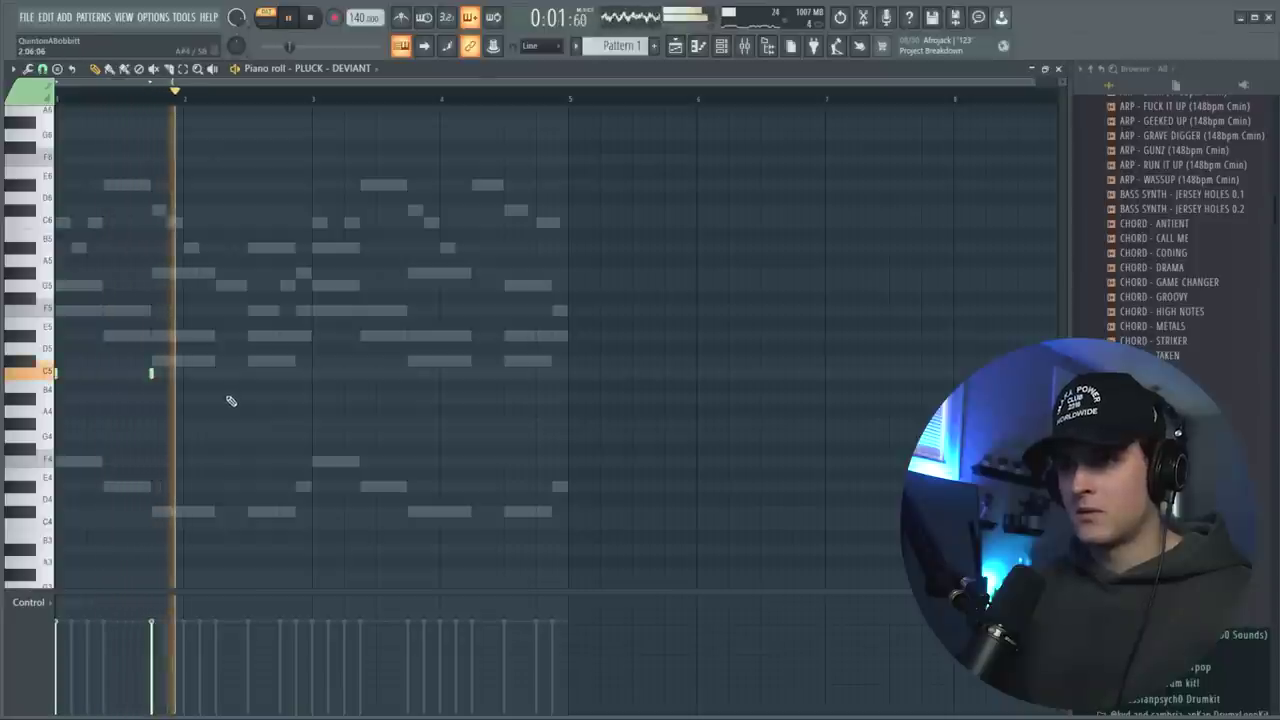
{"action": "left_click", "coordinate": [247, 373]}
{"action": "left_click", "coordinate": [311, 373]}
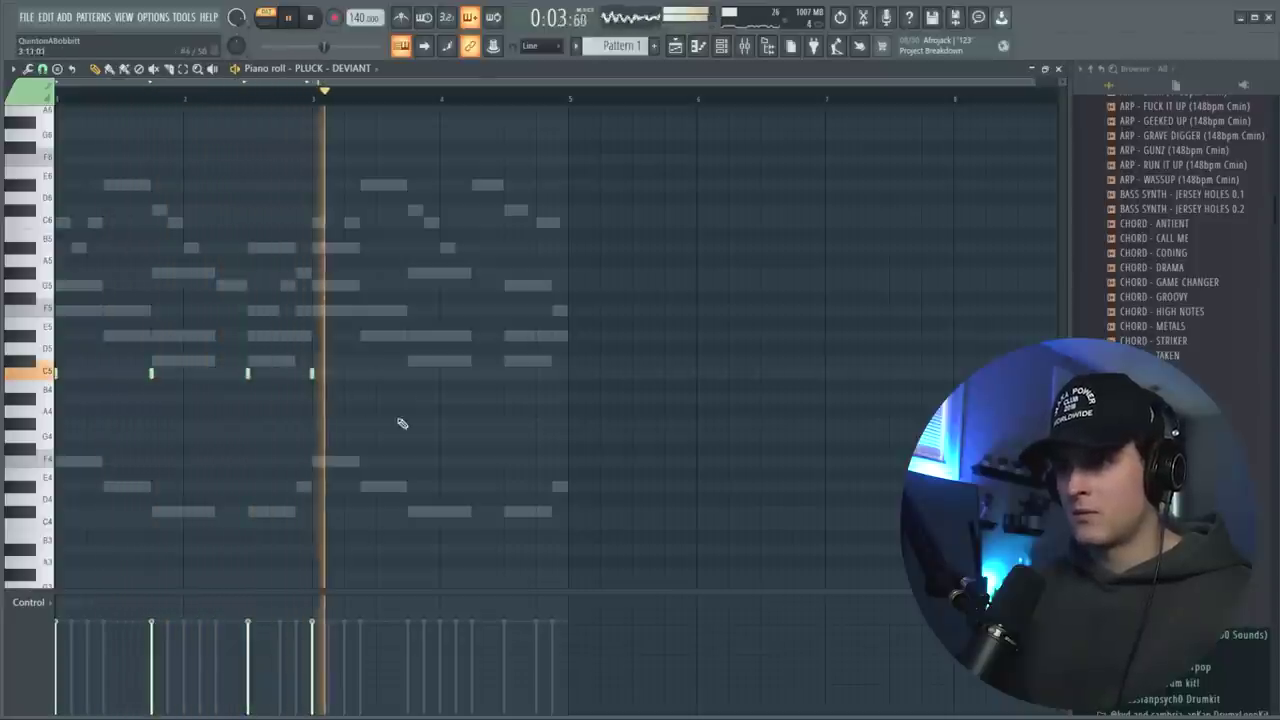
{"action": "left_click", "coordinate": [407, 373]}
{"action": "left_click", "coordinate": [503, 373]}
{"action": "key", "text": "space"}
Load the YEAT SAUCE PLUGIN into the first effect slot of mixer Insert 4
{"action": "left_click", "coordinate": [744, 46]}
{"action": "left_click", "coordinate": [744, 47]}
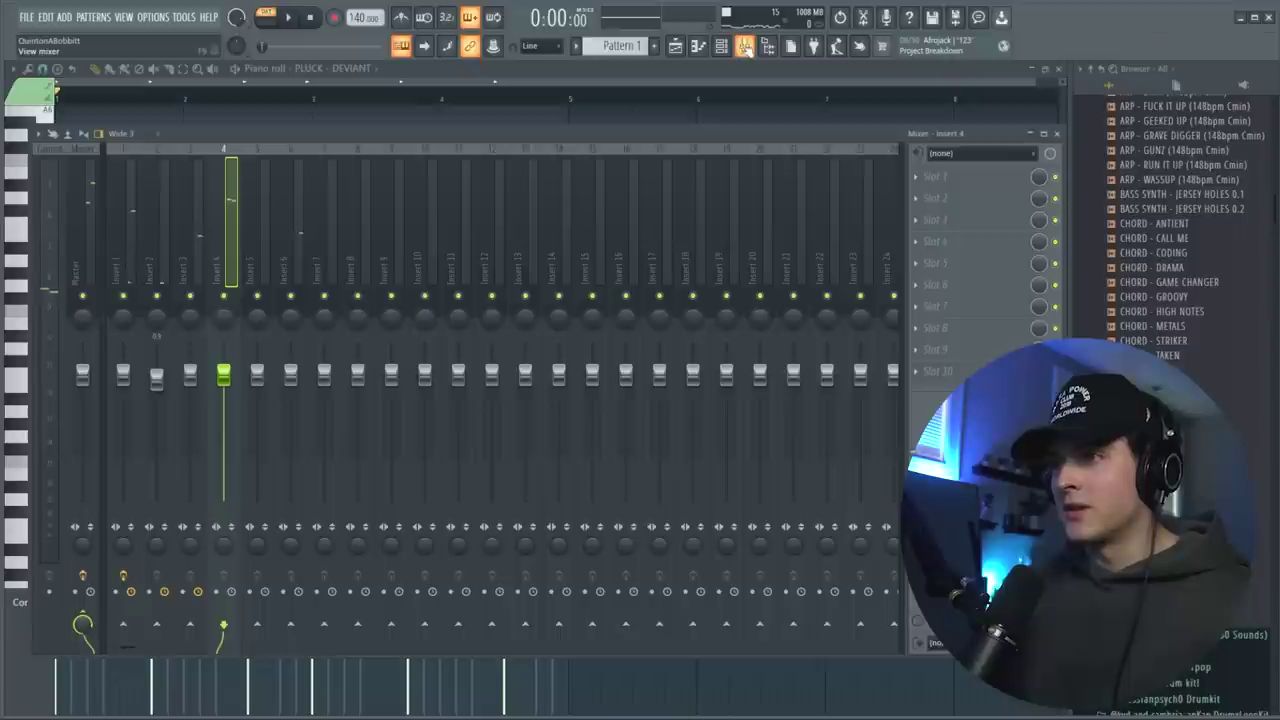
{"action": "left_click", "coordinate": [143, 346]}
{"action": "left_click", "coordinate": [916, 181]}
{"action": "left_click_drag", "start_coordinate": [936, 262], "coordinate": [229, 270]}
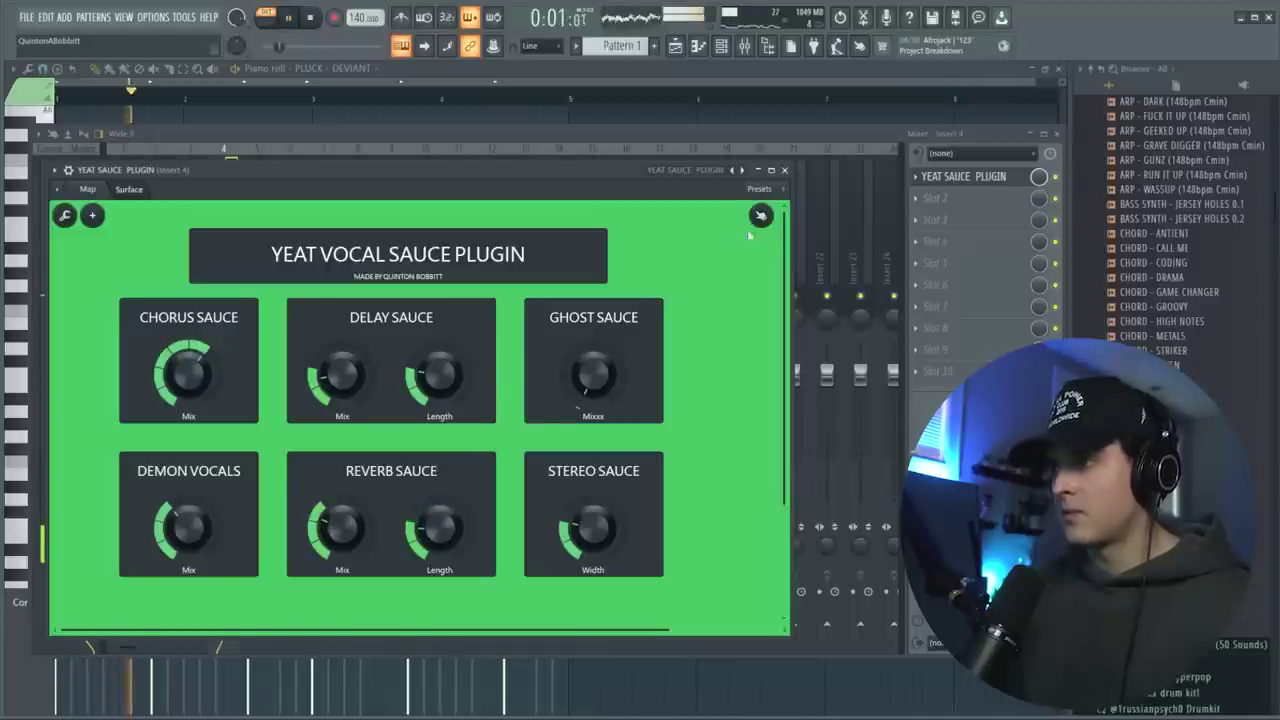
{"action": "left_click", "coordinate": [785, 170]}
Solo Insert 4 and raise the plugin's delay mix, demon vocals mix, reverb mix and stereo width during playback
{"action": "right_click", "coordinate": [223, 296]}
{"action": "key", "text": "space"}
{"action": "key", "text": "space"}
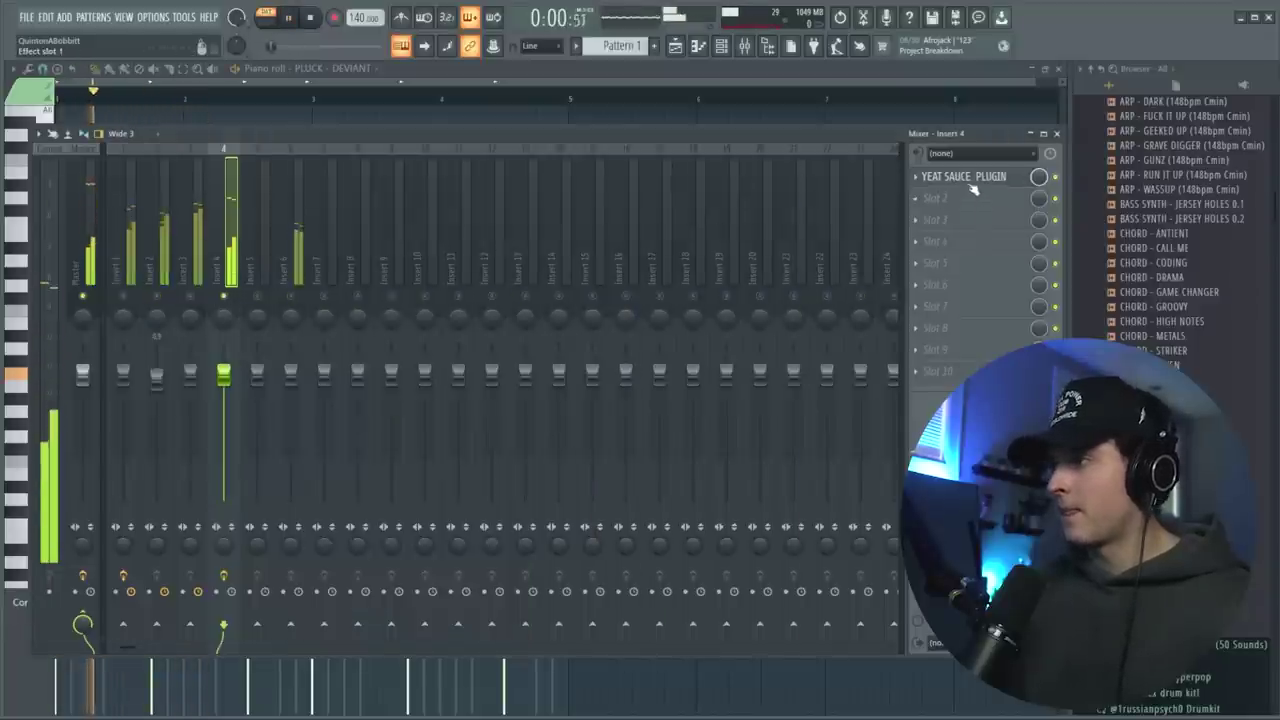
{"action": "left_click", "coordinate": [968, 180]}
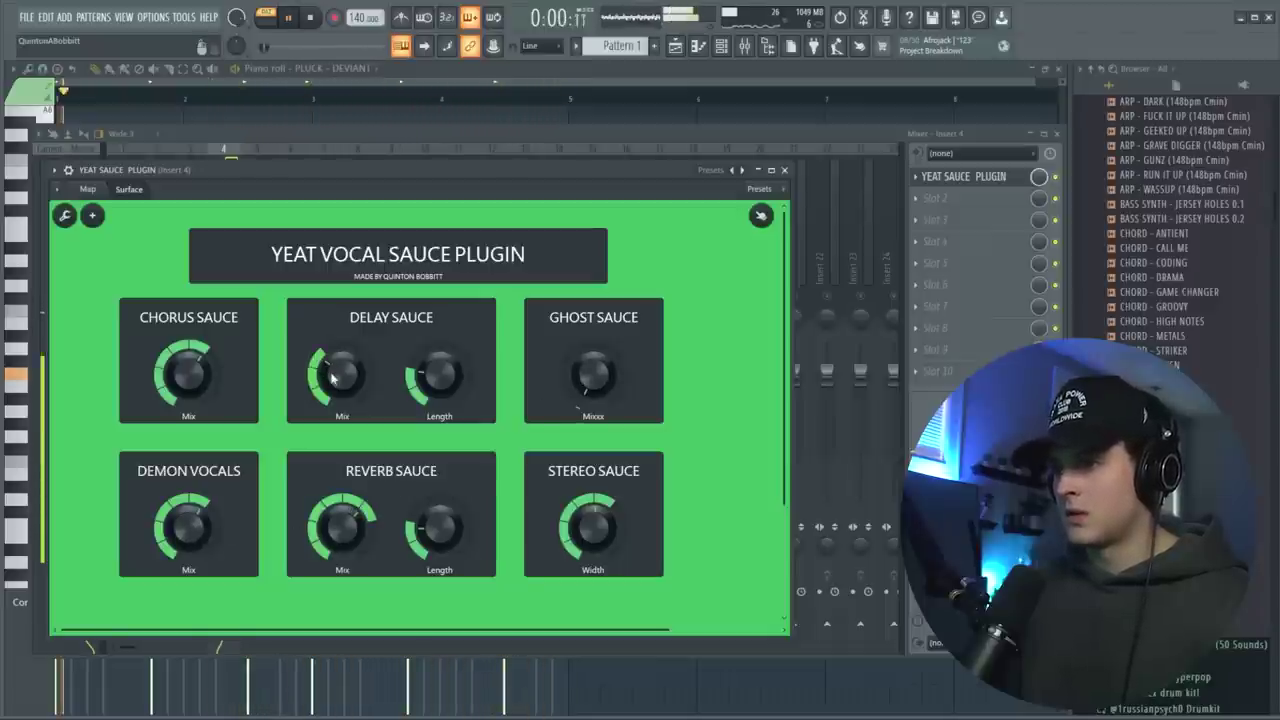
{"action": "left_click", "coordinate": [786, 170]}
{"action": "key", "text": "space"}
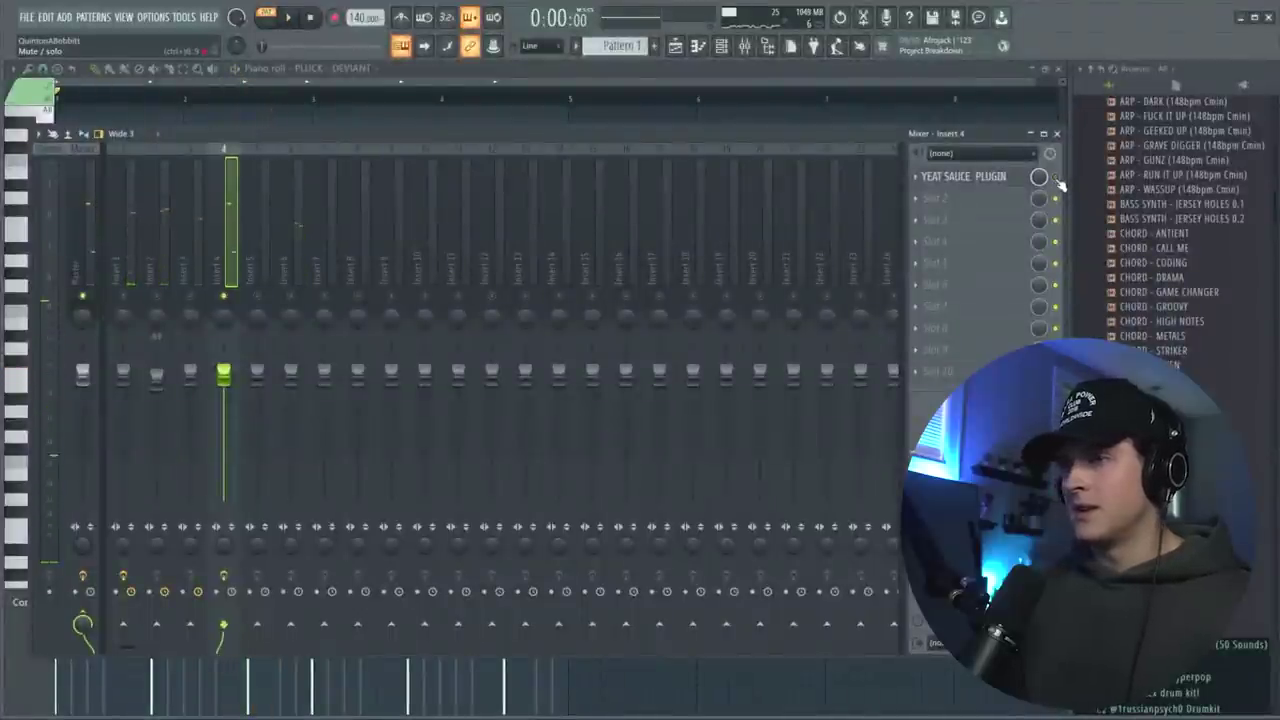
Audition Insert 4 soloed and in the full mix, and lower its volume fader slightly
{"action": "key", "text": "space"}
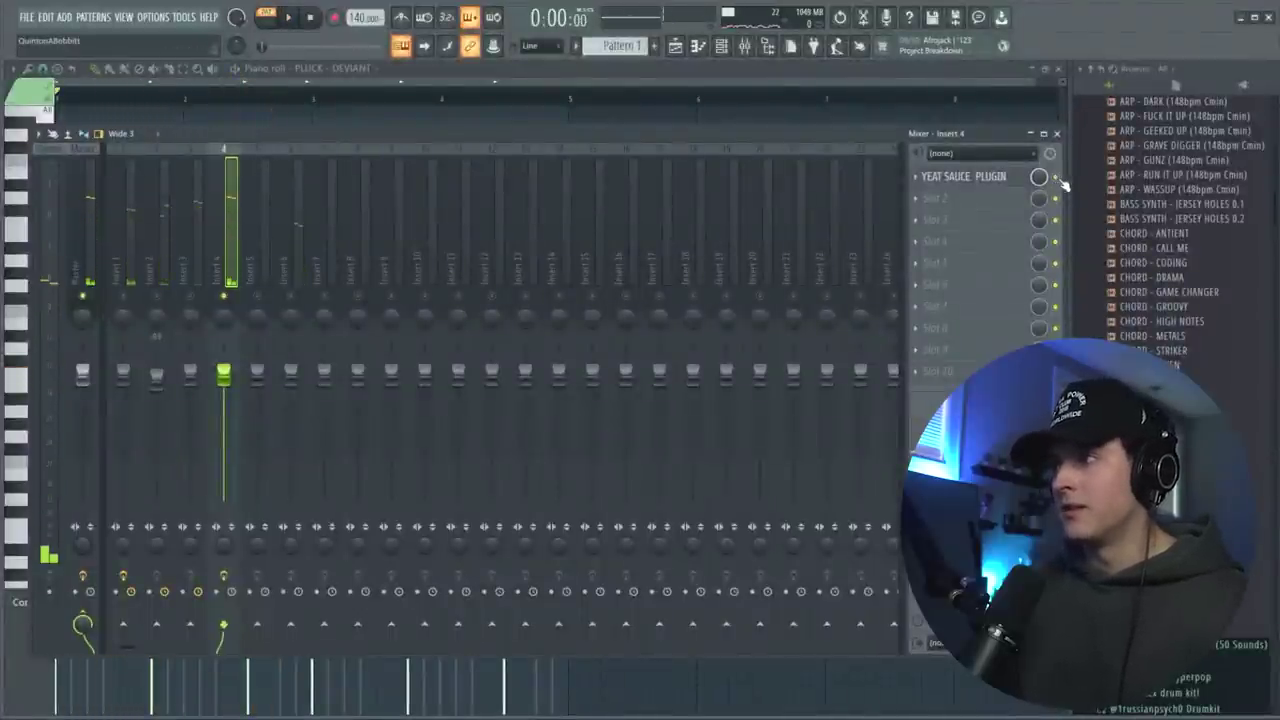
{"action": "key", "text": "space"}
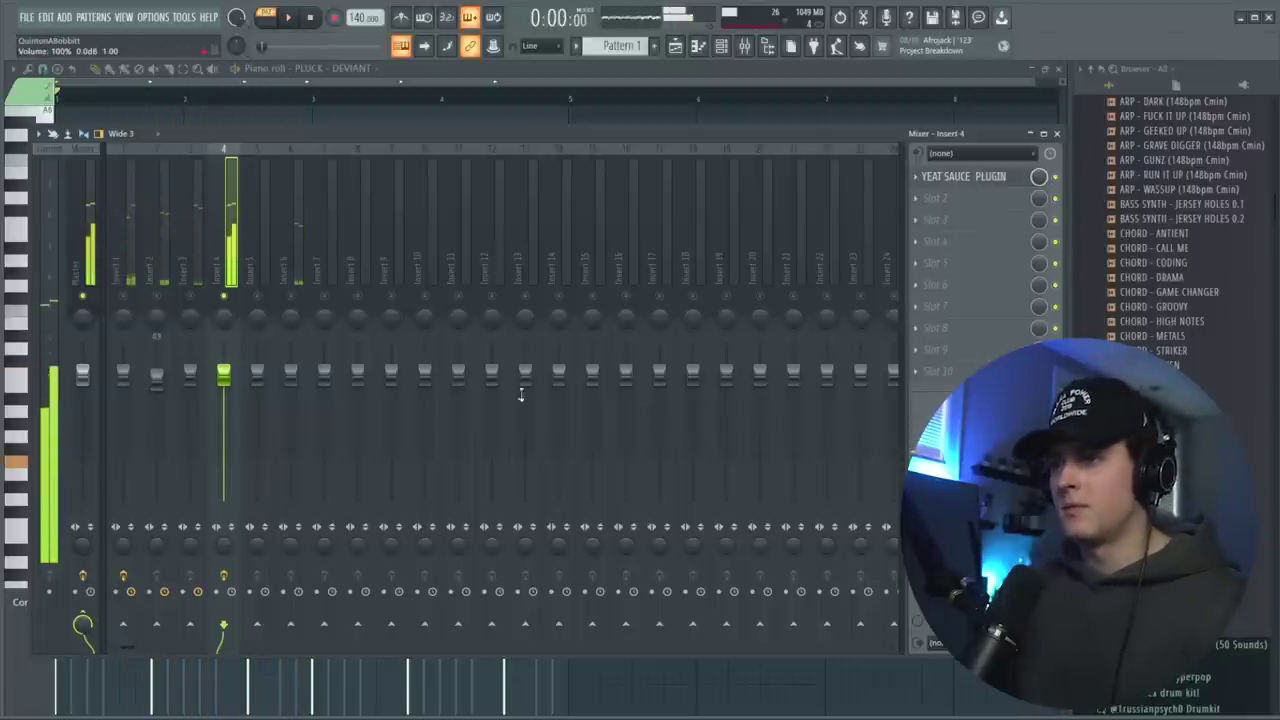
{"action": "key", "text": "space"}
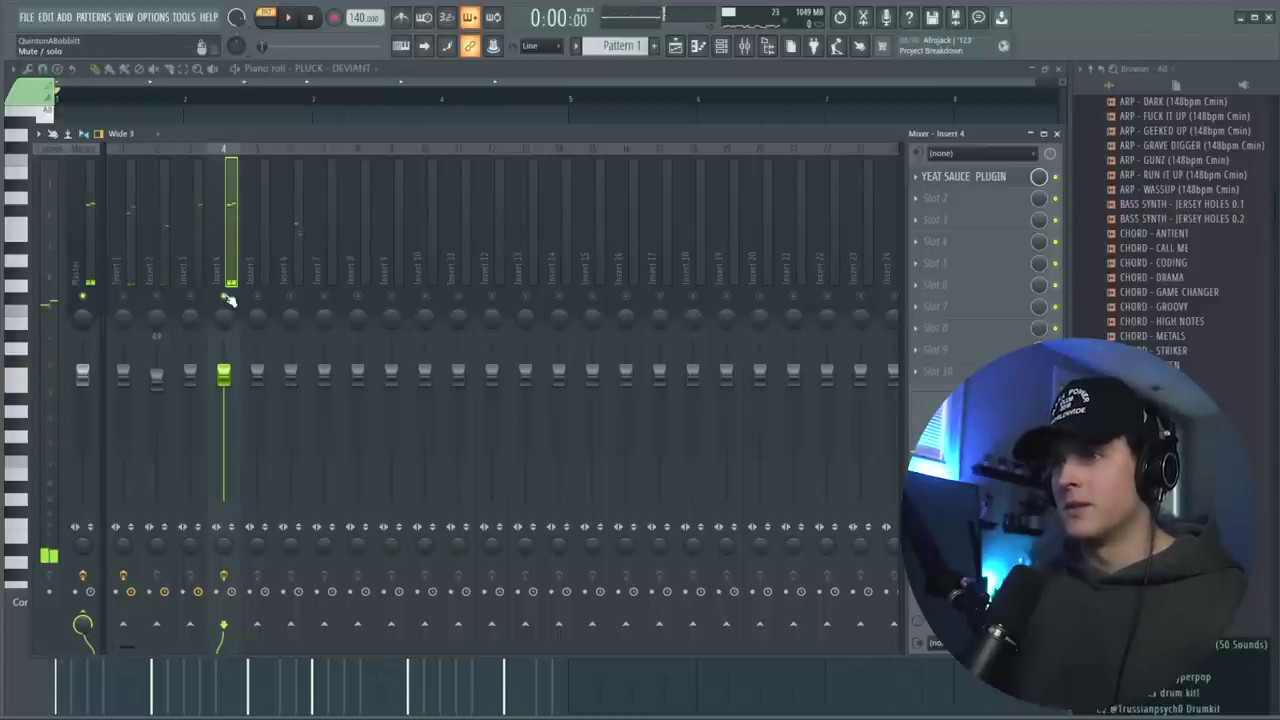
{"action": "key", "text": "space"}
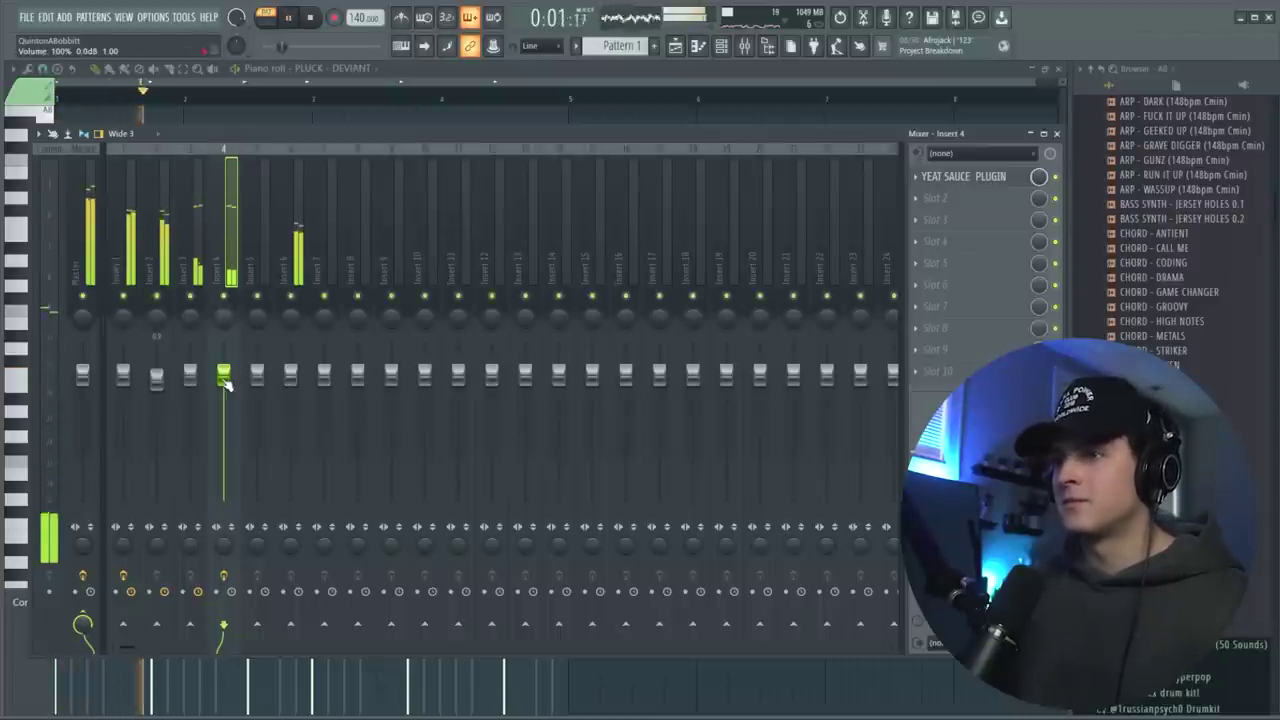
{"action": "left_click_drag", "start_coordinate": [226, 383], "coordinate": [226, 390]}
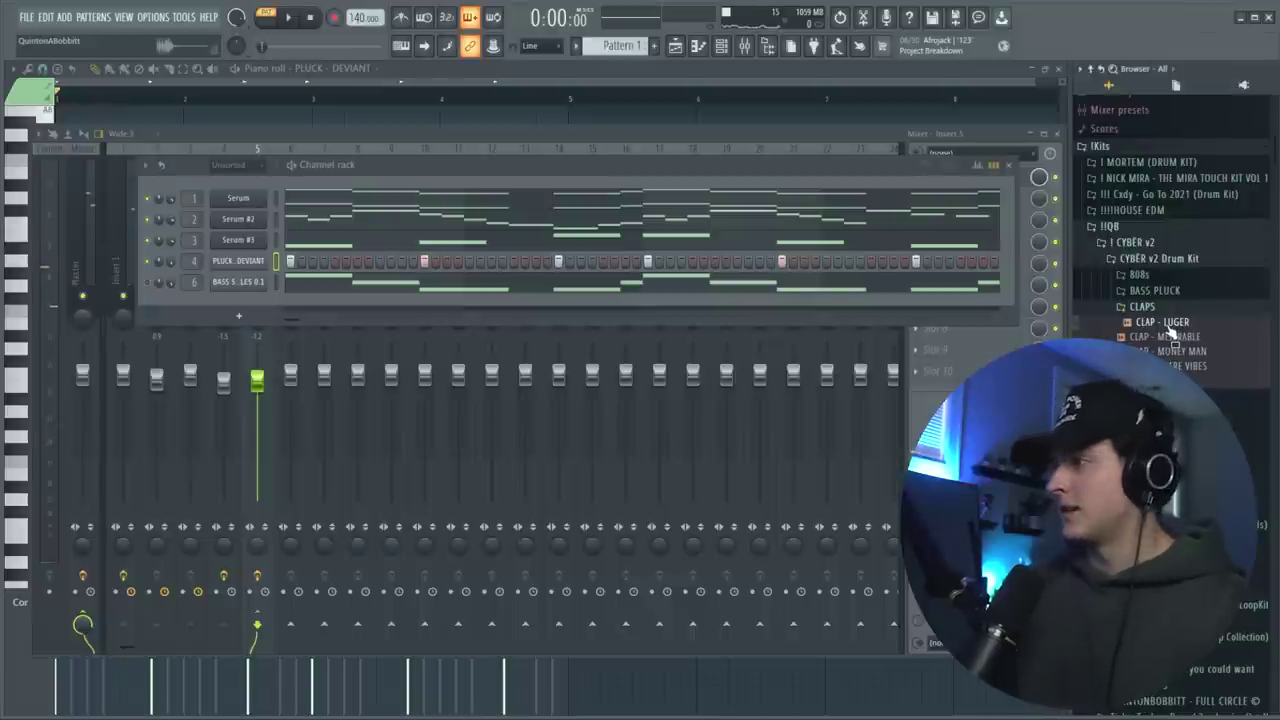
Add the CLAP - LUGER sample as a new channel and place claps on steps 9, 25, 41 and 57
{"action": "left_click_drag", "start_coordinate": [213, 300], "coordinate": [214, 304]}
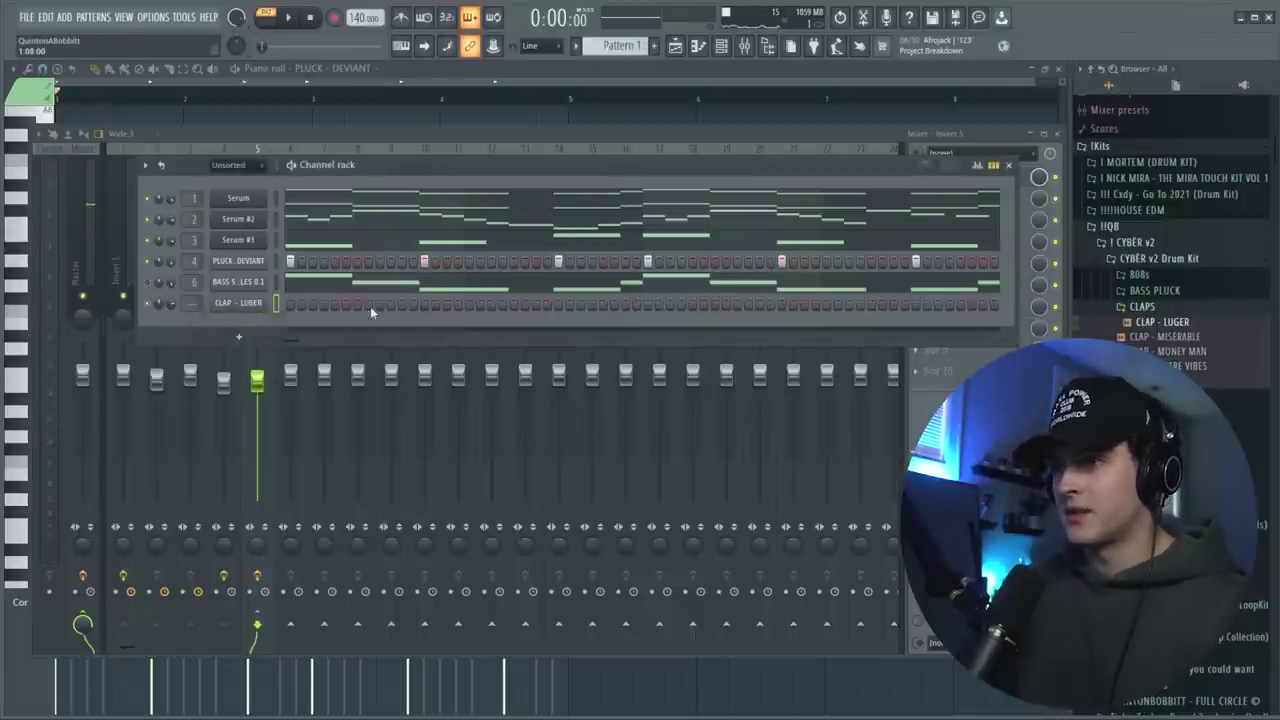
{"action": "left_click", "coordinate": [376, 304]}
{"action": "key", "text": "space"}
{"action": "left_click", "coordinate": [558, 304]}
{"action": "left_click", "coordinate": [737, 304]}
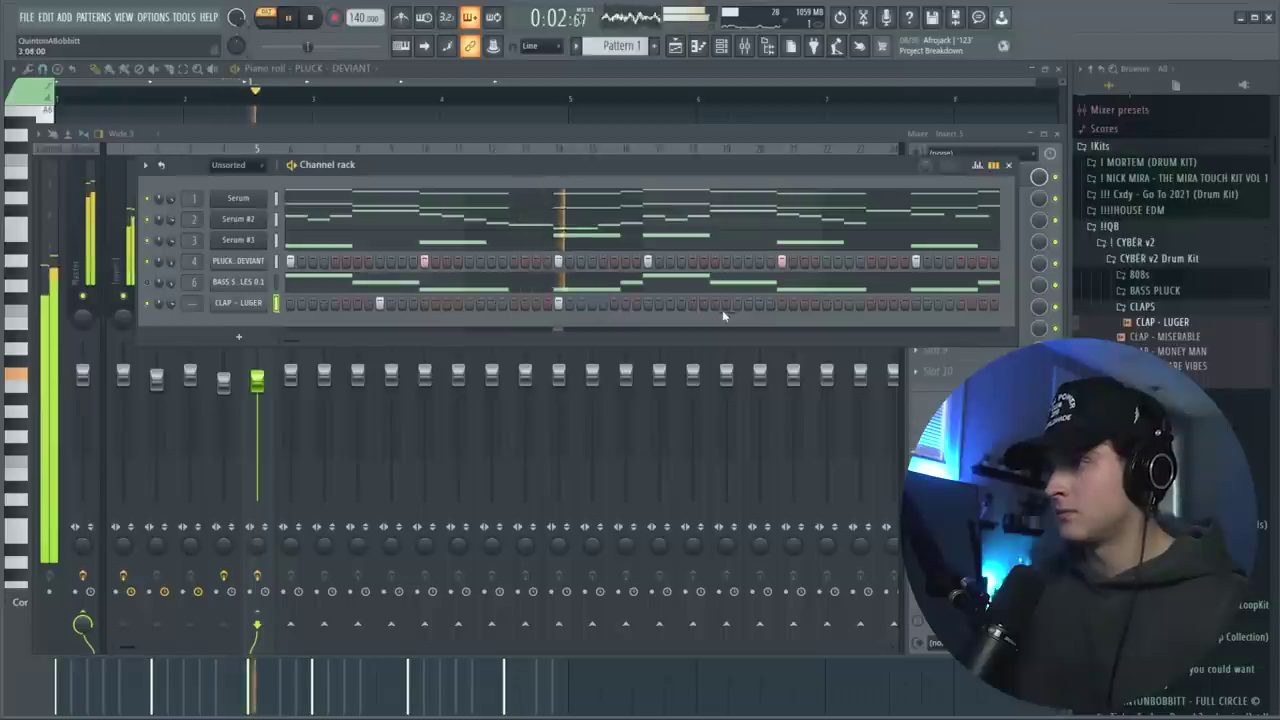
{"action": "left_click", "coordinate": [917, 304]}
{"action": "key", "text": "space"}
Add the apocalypse rimshot sample from the CYBER v2 Drum Kit as a new channel below the clap
{"action": "left_click", "coordinate": [1137, 308]}
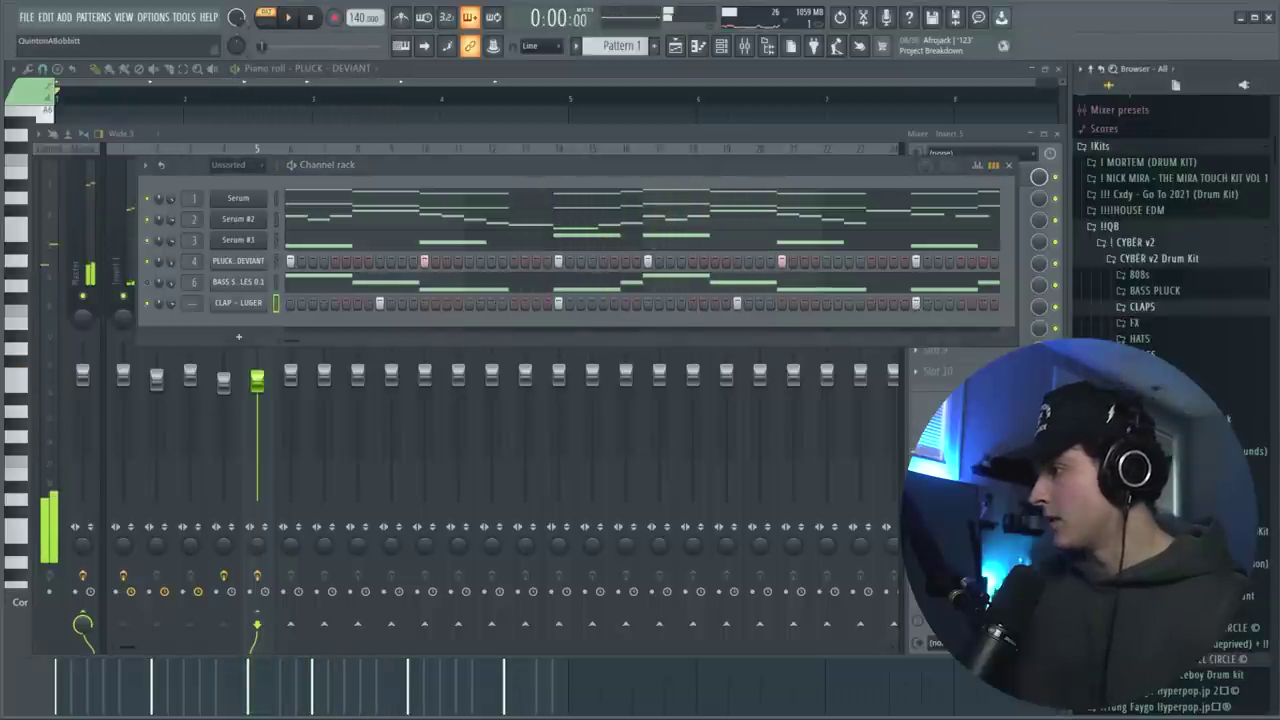
{"action": "left_click", "coordinate": [1142, 371]}
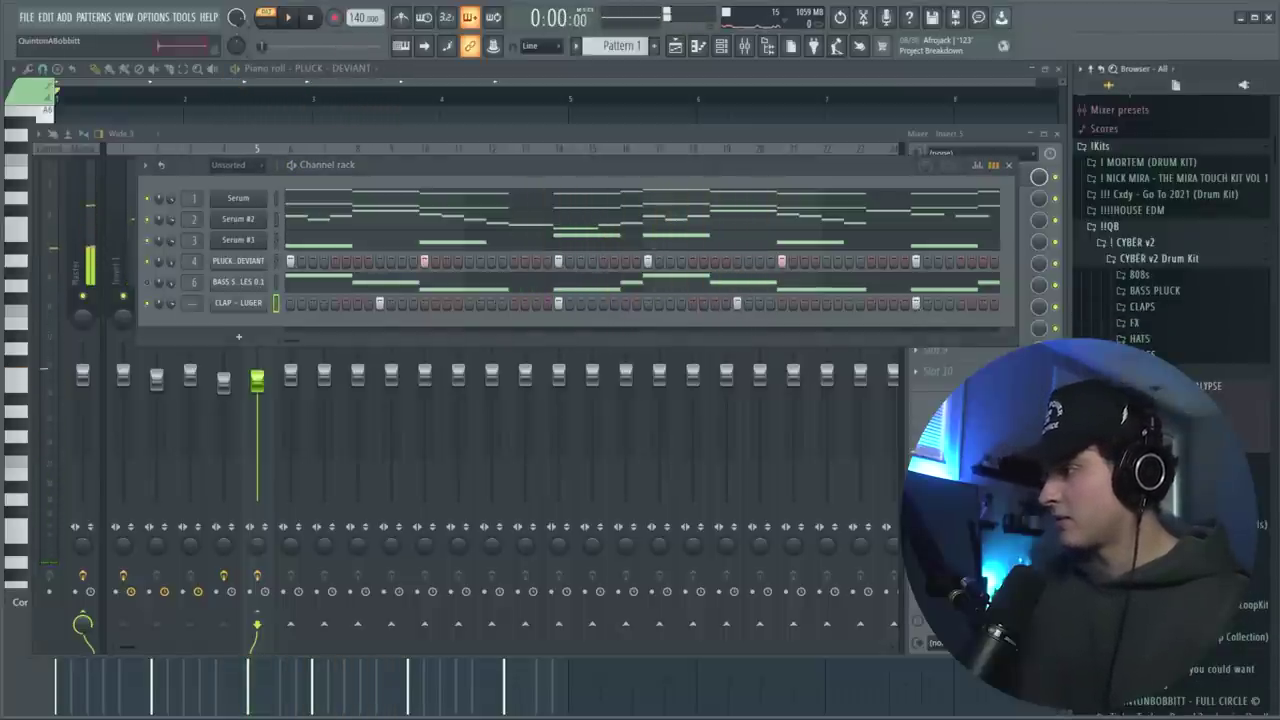
{"action": "key", "text": "space"}
{"action": "key", "text": "space"}
{"action": "left_click_drag", "start_coordinate": [1180, 386], "coordinate": [225, 333]}
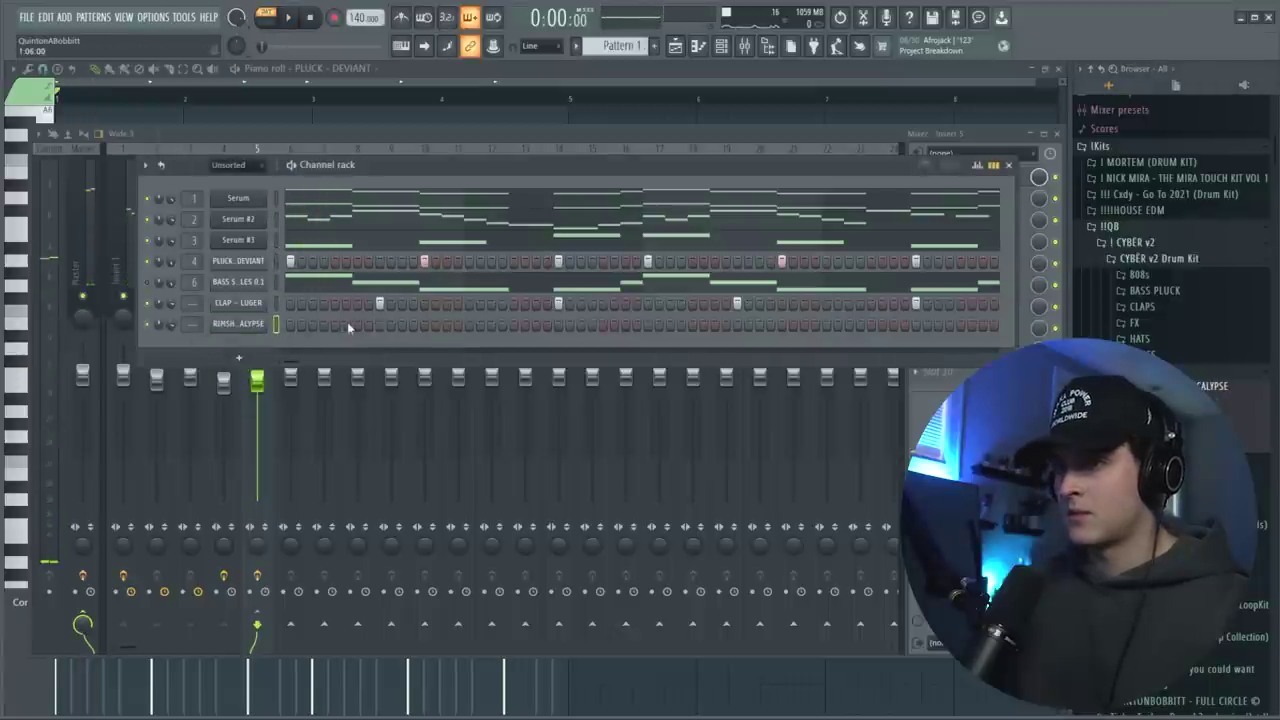
Place a rimshot on step 3 of the first bar and audition it with the beat
{"action": "key", "text": "space"}
{"action": "left_click", "coordinate": [356, 325]}
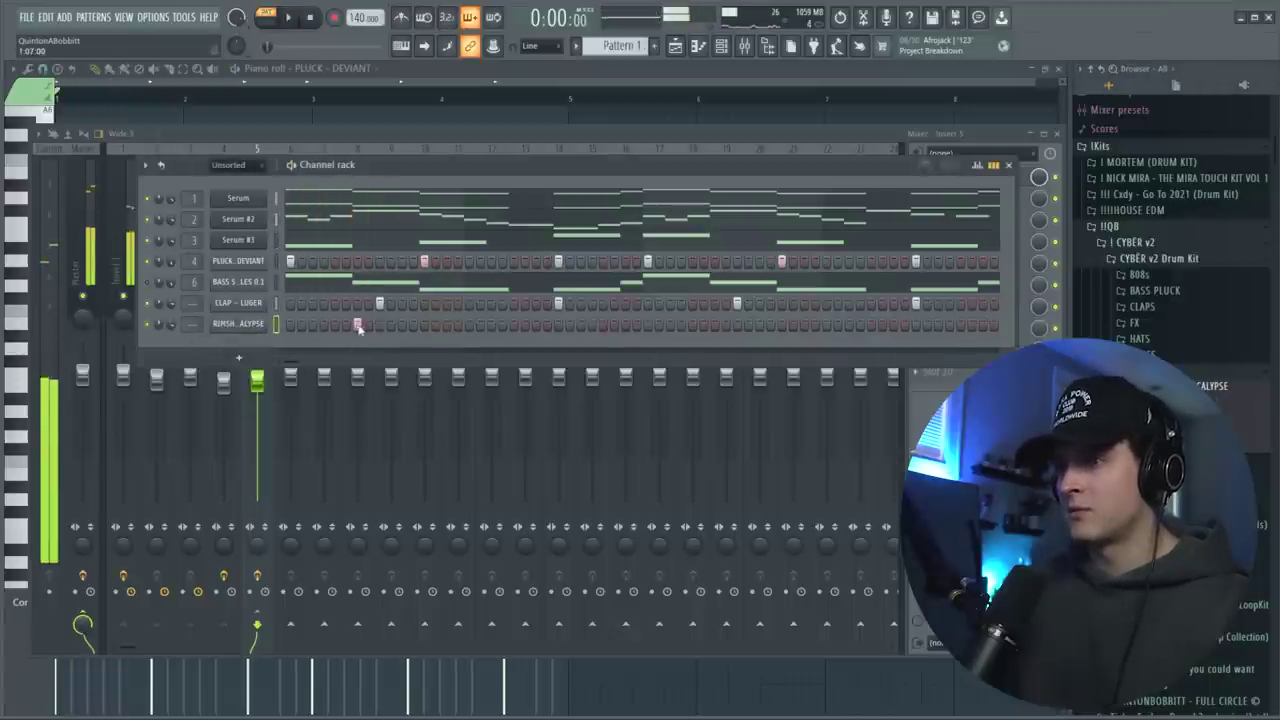
{"action": "right_click", "coordinate": [357, 325]}
{"action": "key", "text": "space"}
{"action": "key", "text": "space"}
{"action": "left_click", "coordinate": [312, 326]}
{"action": "key", "text": "space"}
{"action": "key", "text": "space"}
{"action": "key", "text": "space"}
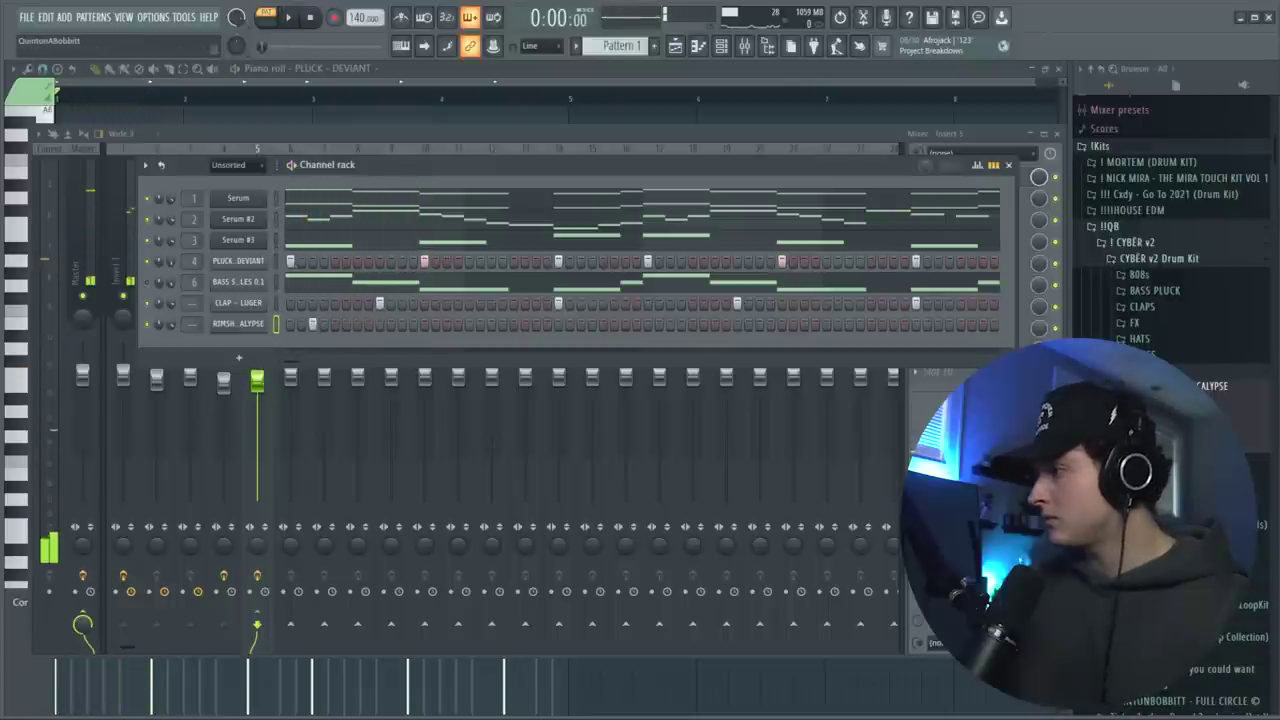
Add the GO TO snare sample with hits on steps 19, 47, 61 and 62, plus a second rimshot on step 35
{"action": "left_click", "coordinate": [1142, 371]}
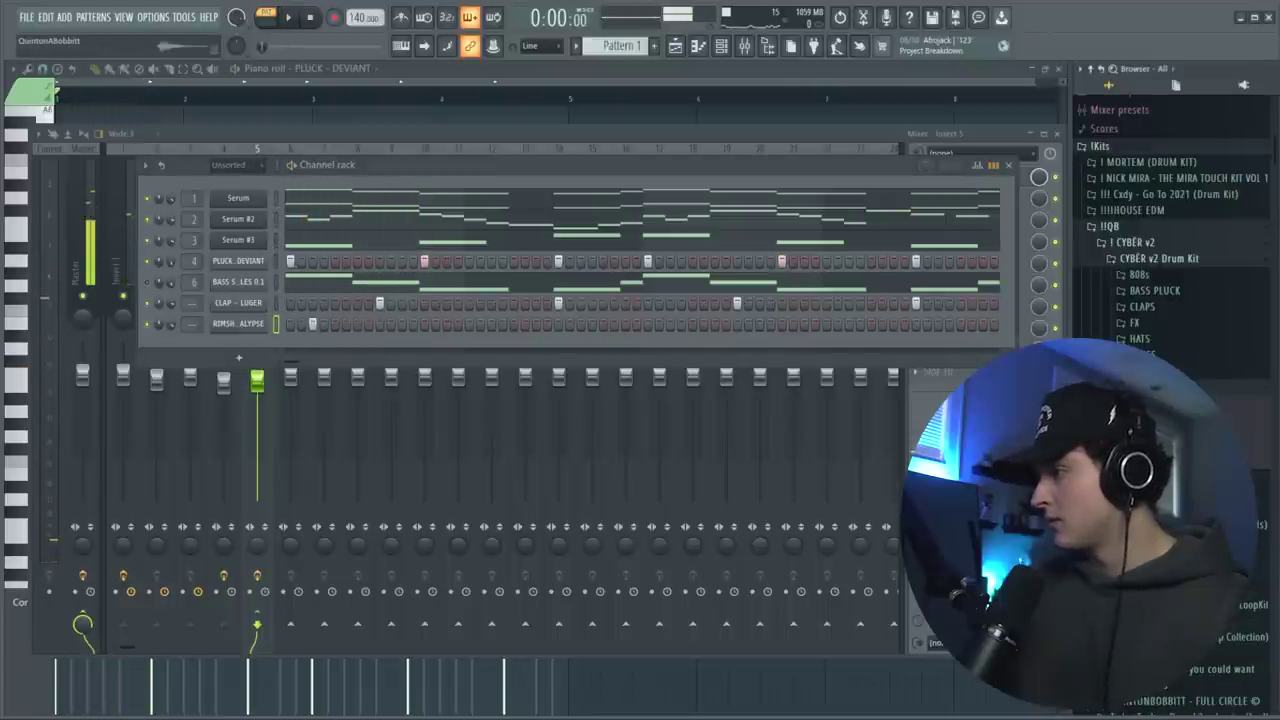
{"action": "key", "text": "space"}
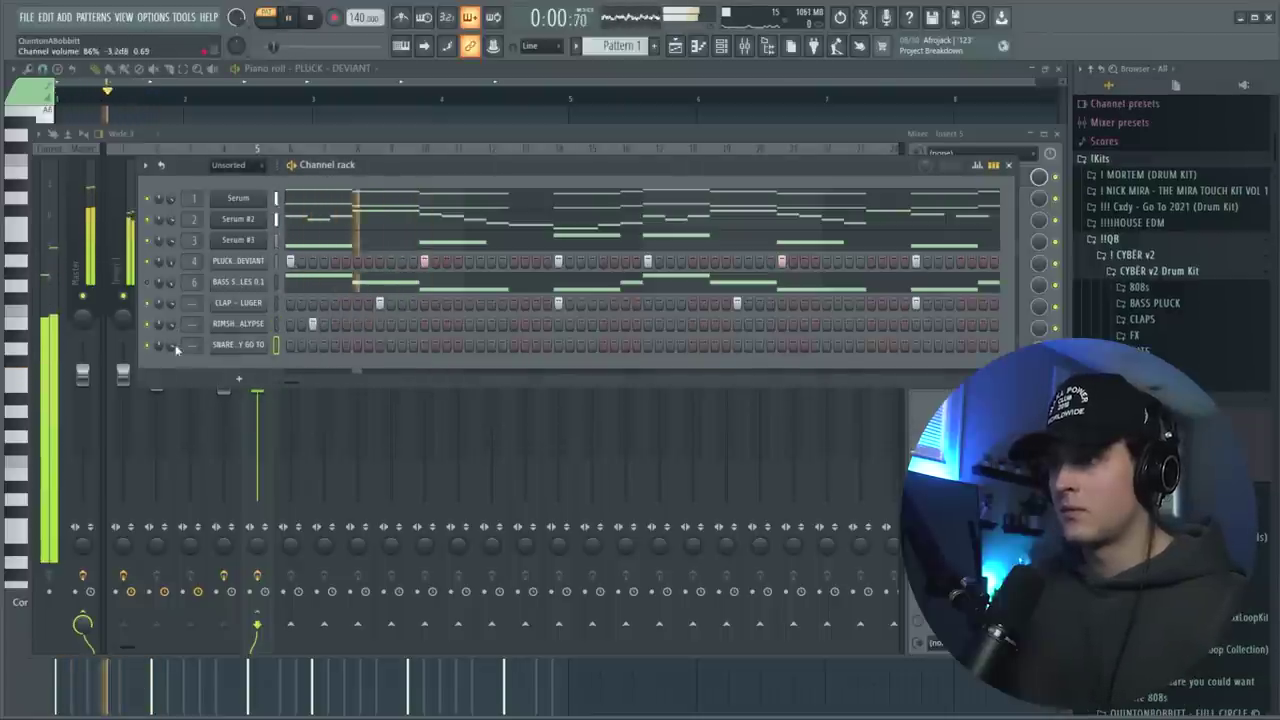
{"action": "left_click", "coordinate": [491, 344]}
{"action": "left_click", "coordinate": [669, 323]}
{"action": "left_click", "coordinate": [804, 344]}
{"action": "left_click", "coordinate": [960, 344]}
{"action": "left_click", "coordinate": [972, 344]}
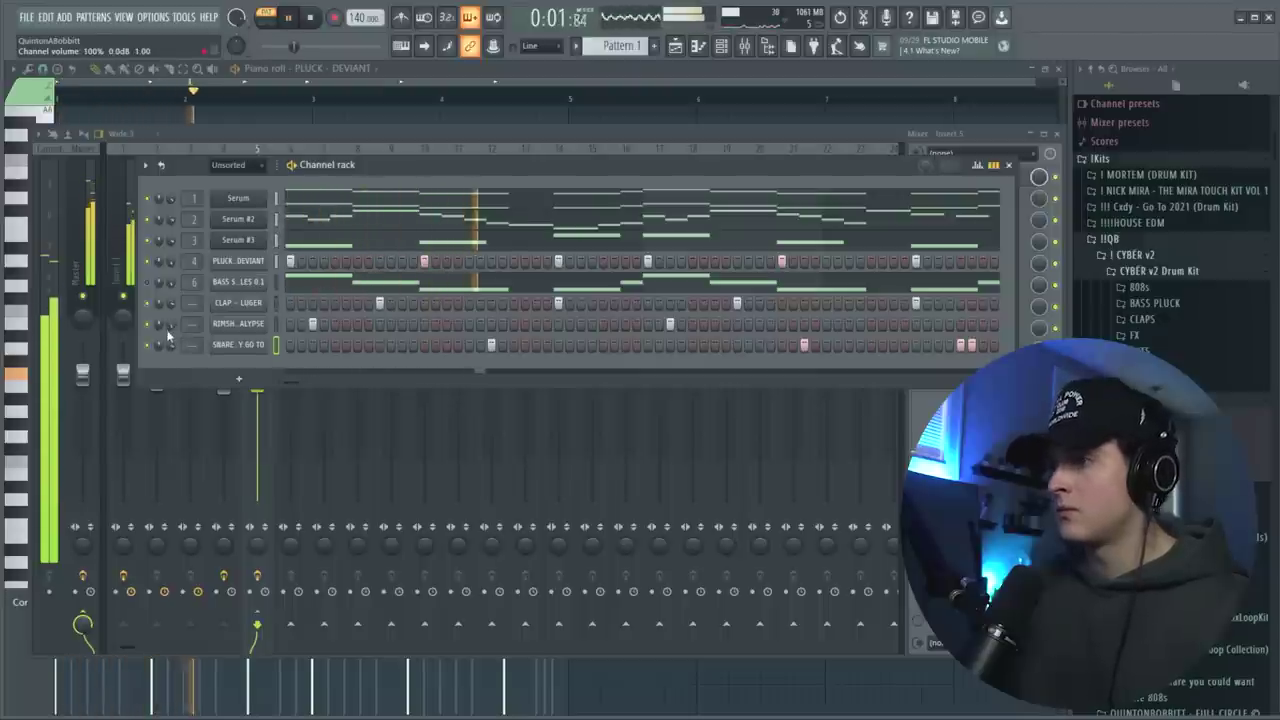
Add the CLOSED HAT - FLINT sample as a new channel and place hats on steps 1, 2, 3 and 5
{"action": "mouse_move", "coordinate": [803, 173]}
{"action": "left_mouse_down"}
{"action": "mouse_move", "coordinate": [770, 171]}
{"action": "mouse_move", "coordinate": [791, 171]}
{"action": "left_mouse_up"}
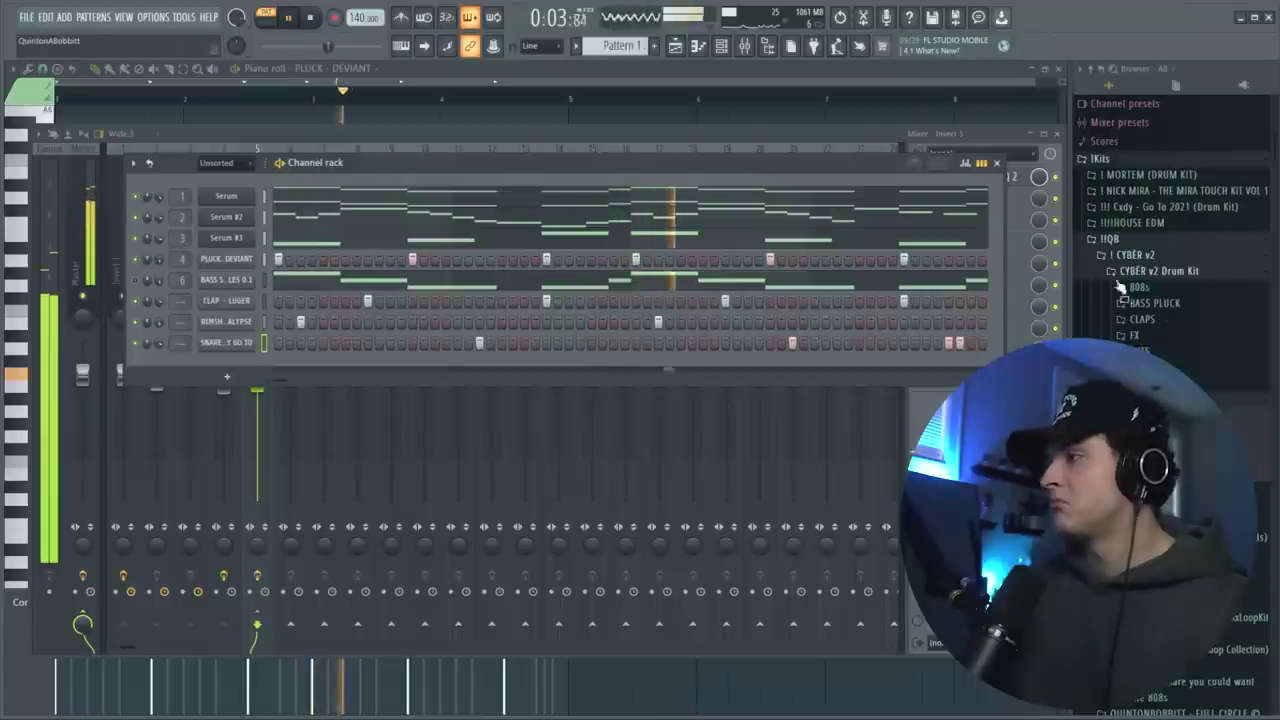
{"action": "left_click", "coordinate": [1144, 351]}
{"action": "key", "text": "space"}
{"action": "left_click", "coordinate": [1180, 367]}
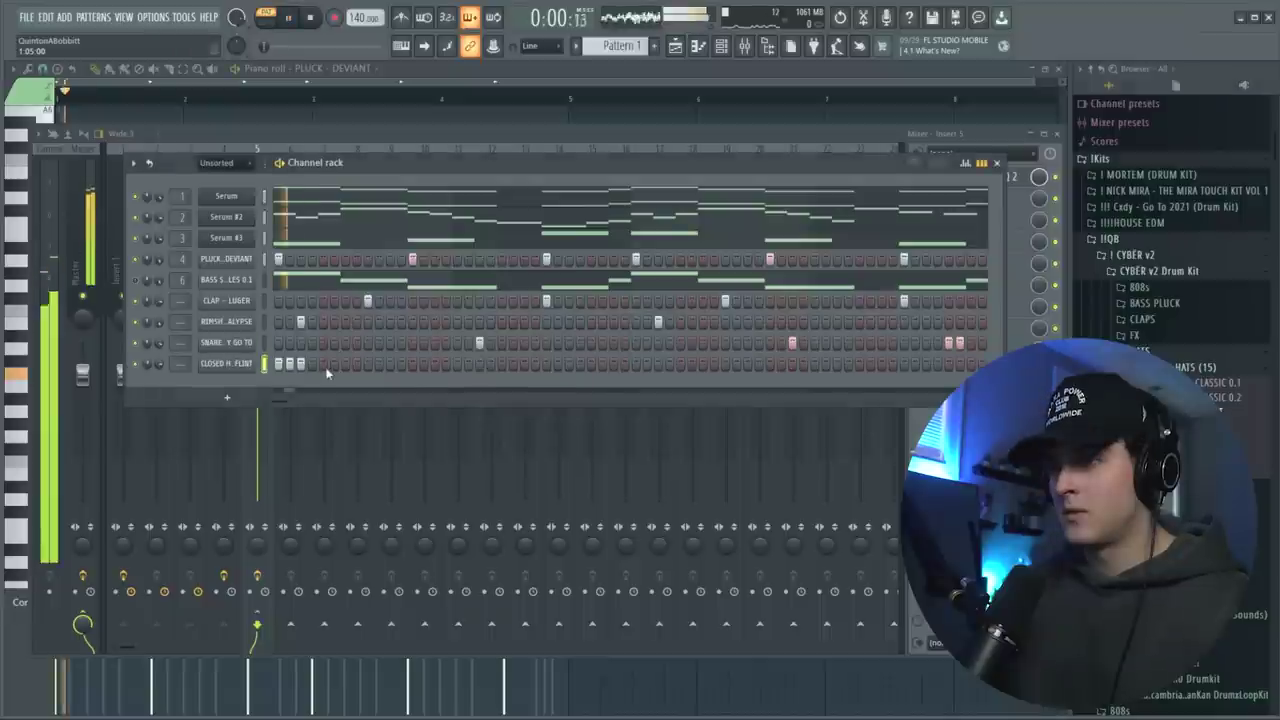
{"action": "left_click", "coordinate": [325, 368]}
{"action": "left_click", "coordinate": [347, 368]}
{"action": "key", "text": "space"}
{"action": "key", "text": "space"}
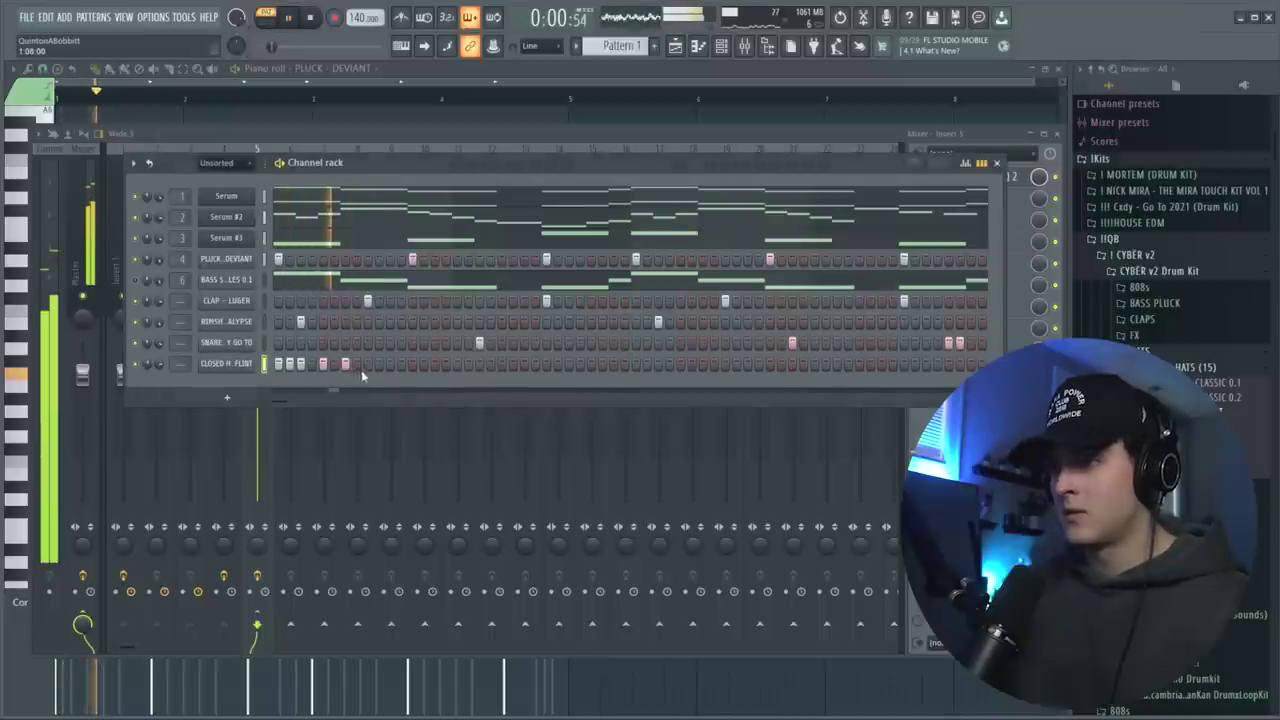
{"action": "key", "text": "space"}
{"action": "key", "text": "space"}
{"action": "right_click", "coordinate": [347, 367]}
Extend the closed hat's first bar with hits on steps 11, 13, 14 and 15
{"action": "key", "text": "space"}
{"action": "key", "text": "space"}
{"action": "left_click", "coordinate": [367, 364]}
{"action": "left_click", "coordinate": [390, 364]}
{"action": "left_click", "coordinate": [434, 364]}
{"action": "right_click", "coordinate": [367, 367]}
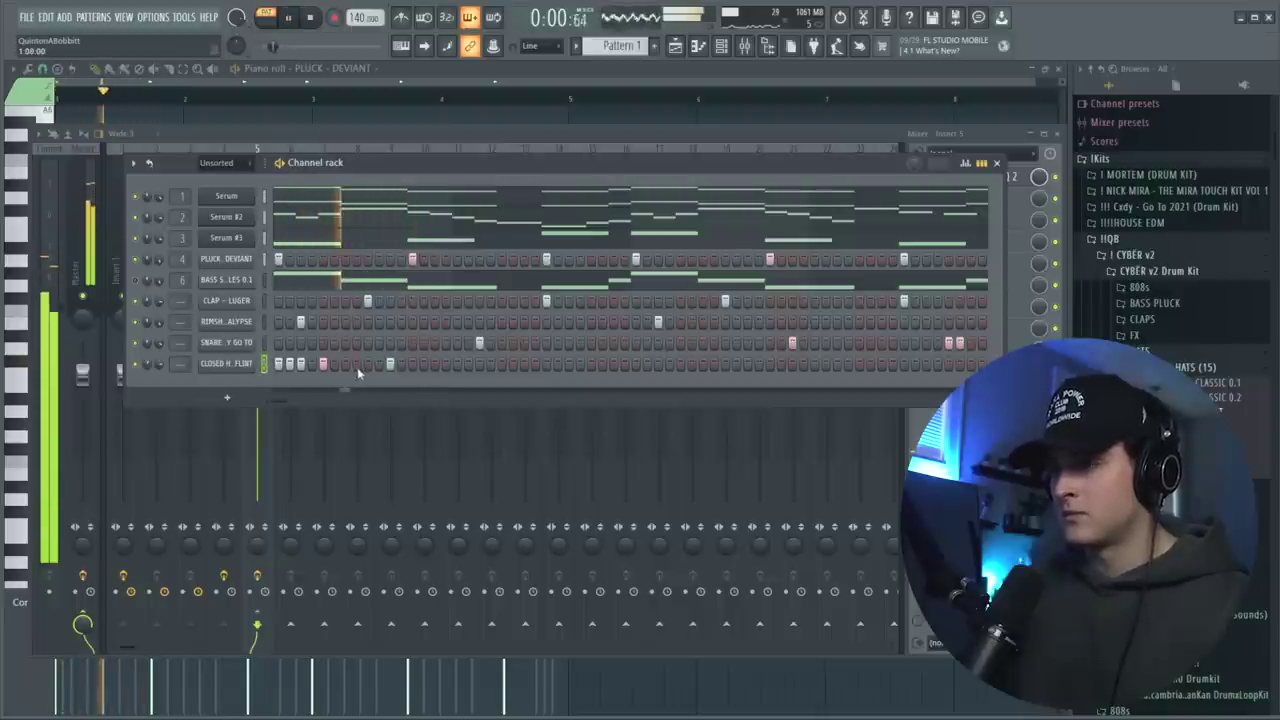
{"action": "left_click", "coordinate": [413, 367]}
{"action": "left_click", "coordinate": [425, 367]}
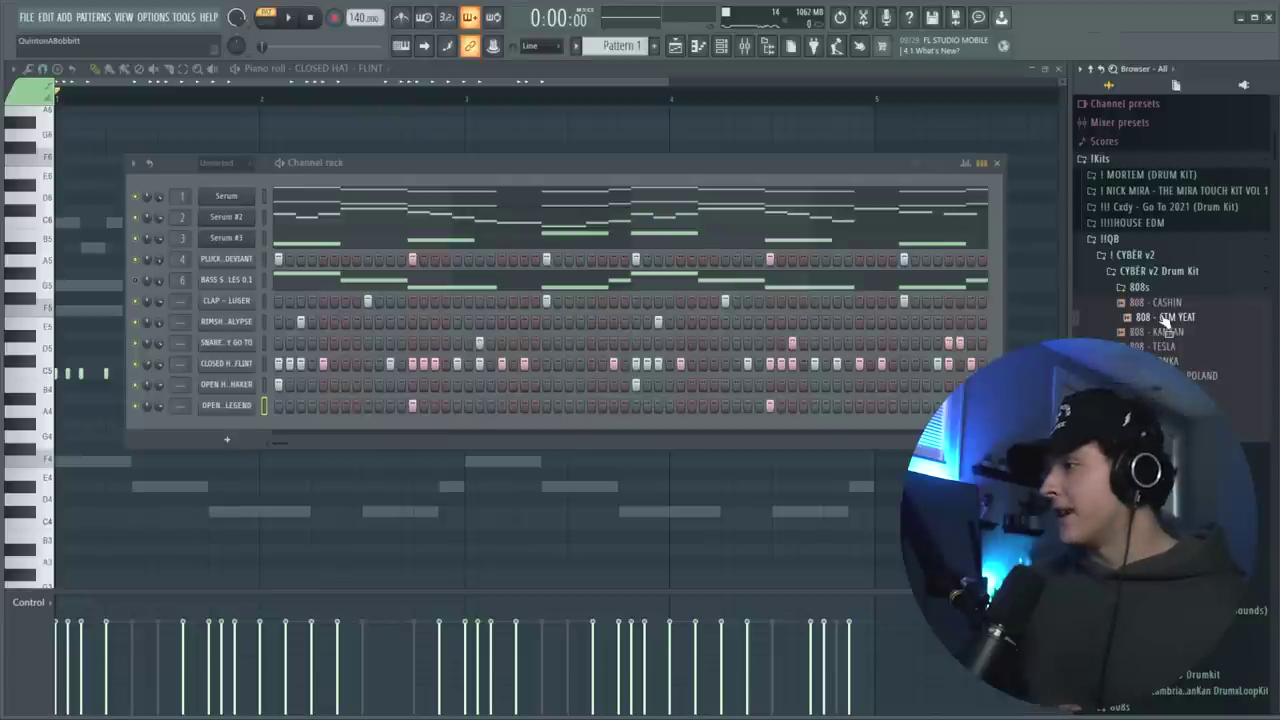
Add the 808 - CTM YEAT sample as a channel above the clap with Cut self enabled, and open its volume envelope
{"action": "left_click_drag", "start_coordinate": [810, 313], "coordinate": [160, 305]}
{"action": "right_click", "coordinate": [236, 307]}
{"action": "right_click", "coordinate": [234, 306]}
{"action": "right_click", "coordinate": [232, 305]}
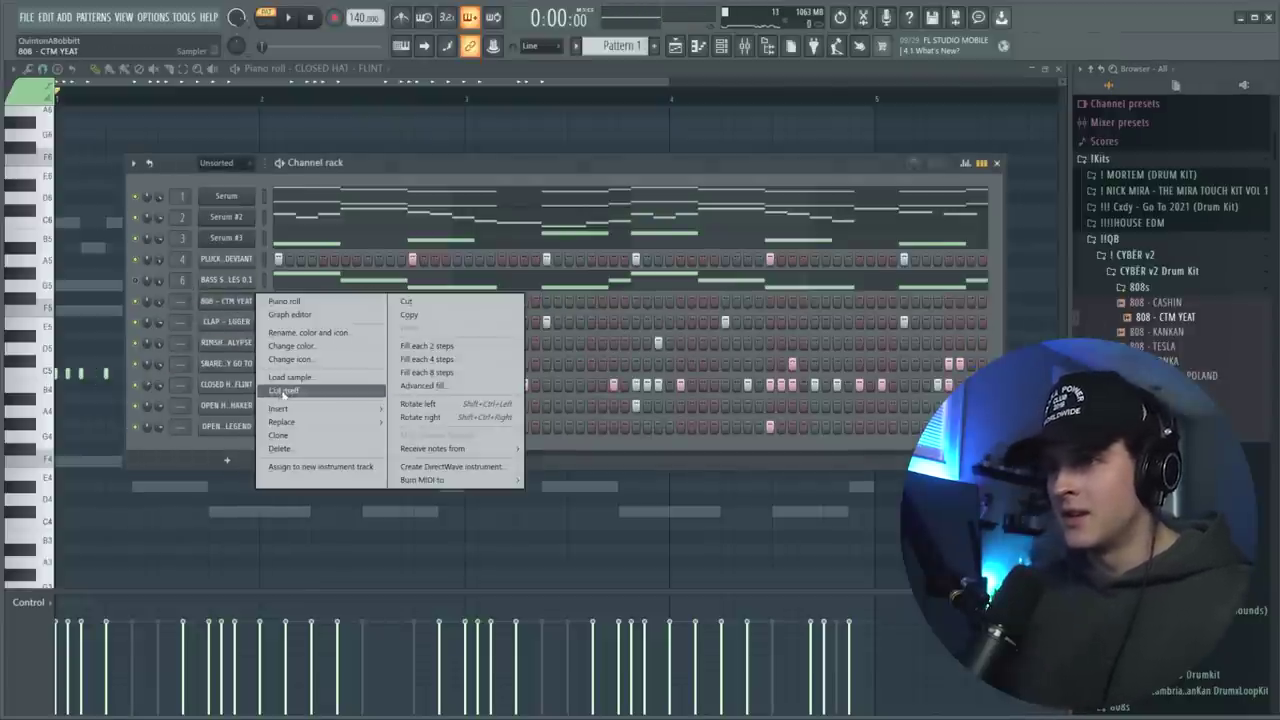
{"action": "left_click", "coordinate": [284, 391]}
{"action": "left_click", "coordinate": [240, 307]}
{"action": "left_click", "coordinate": [95, 194]}
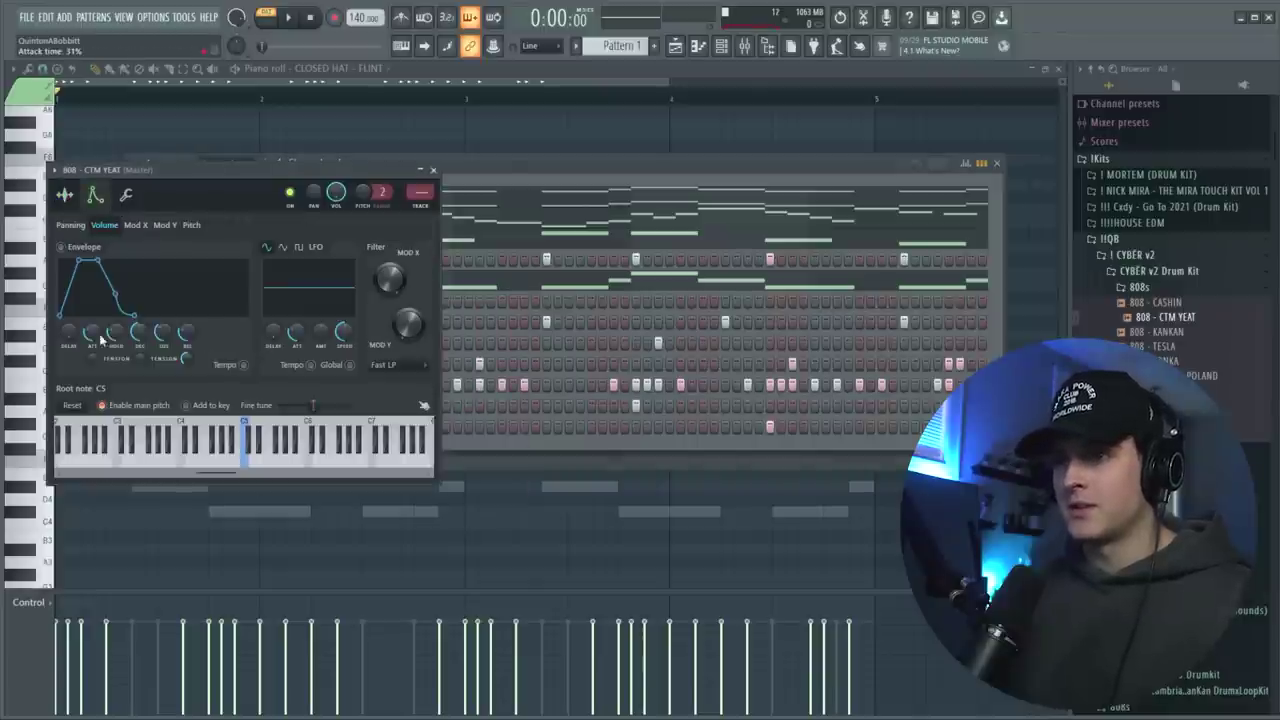
Draw the four-bar 808 line with short F5, D#5 and C#5 notes, following the bass rhythm and adding quick C#5 repeats in bars 2 and 4
{"action": "key", "text": "space"}
{"action": "key", "text": "space"}
{"action": "key", "text": "space"}
{"action": "key", "text": "space"}
{"action": "key", "text": "space"}
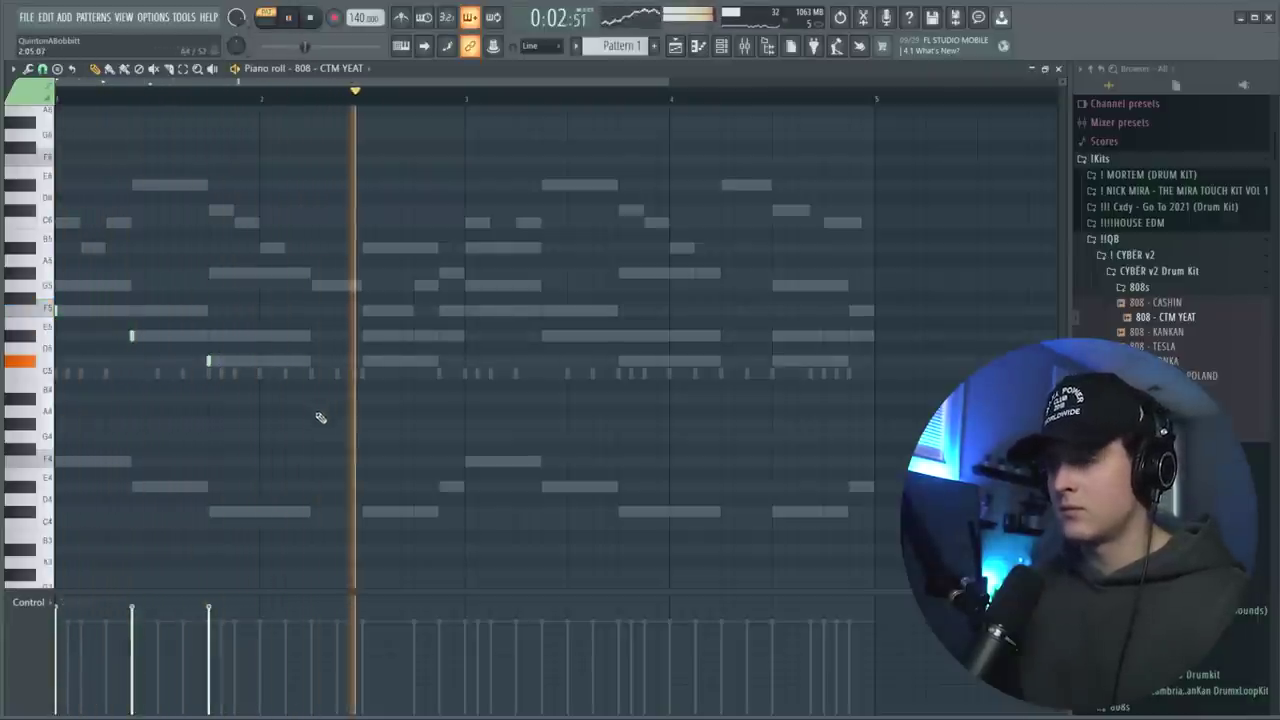
{"action": "key", "text": "space"}
{"action": "key", "text": "space"}
{"action": "scroll", "coordinate": [212, 223], "scroll_direction": "up", "scroll_amount": 1}
{"action": "scroll", "coordinate": [246, 250], "scroll_direction": "down", "scroll_amount": 1}
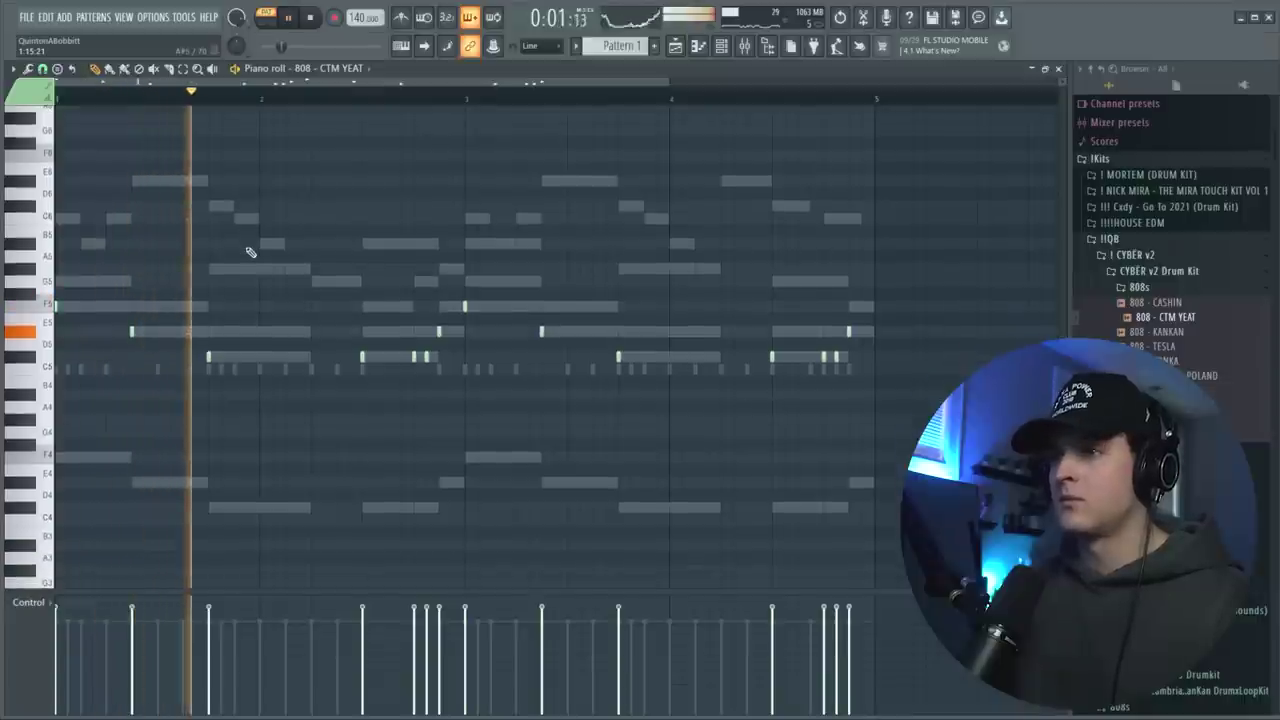
Extend the 808 notes legato so they meet end to end, and delete the short fill notes closing bars 2 and 4
{"action": "key", "text": "ctrl+l"}
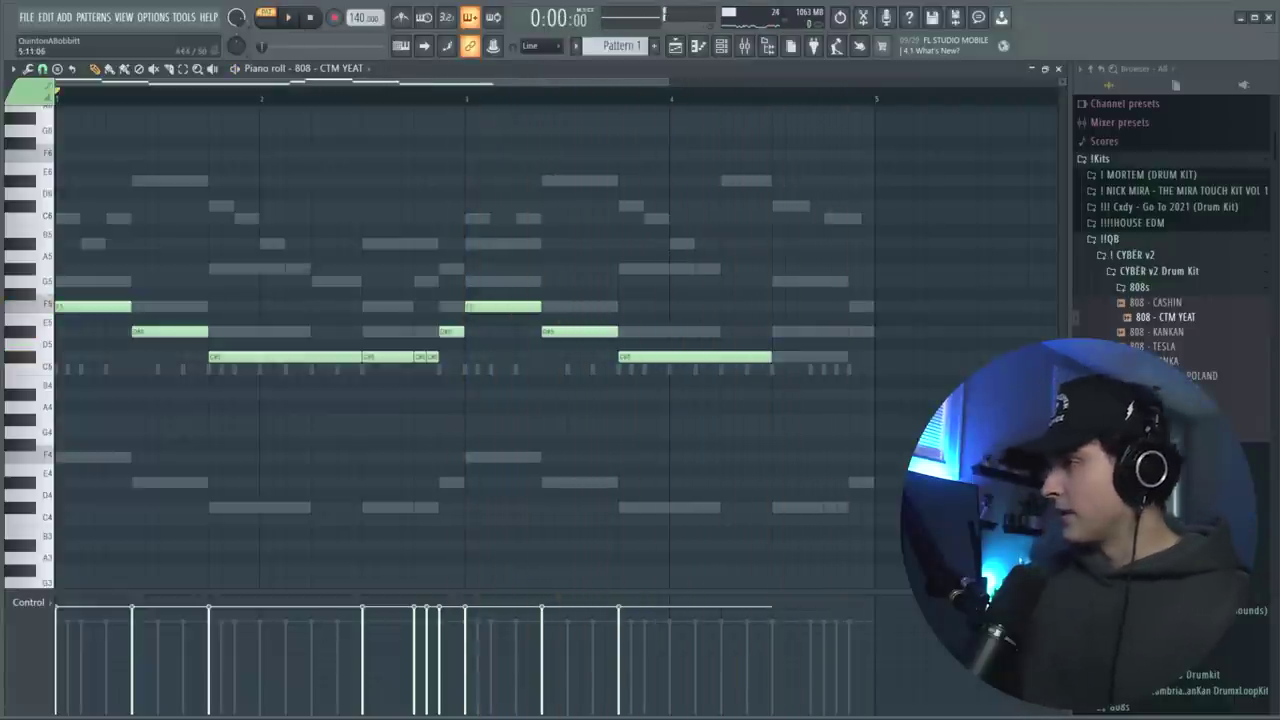
{"action": "left_click", "coordinate": [1150, 288]}
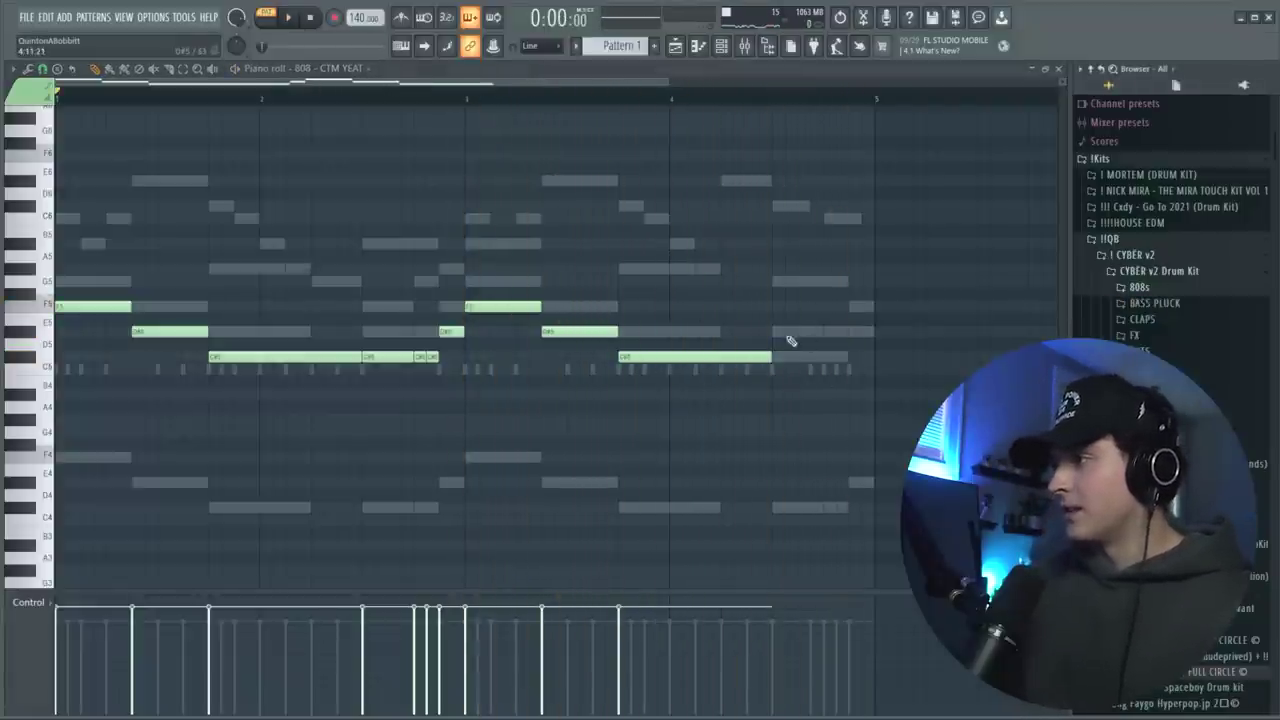
{"action": "left_click", "coordinate": [1152, 303]}
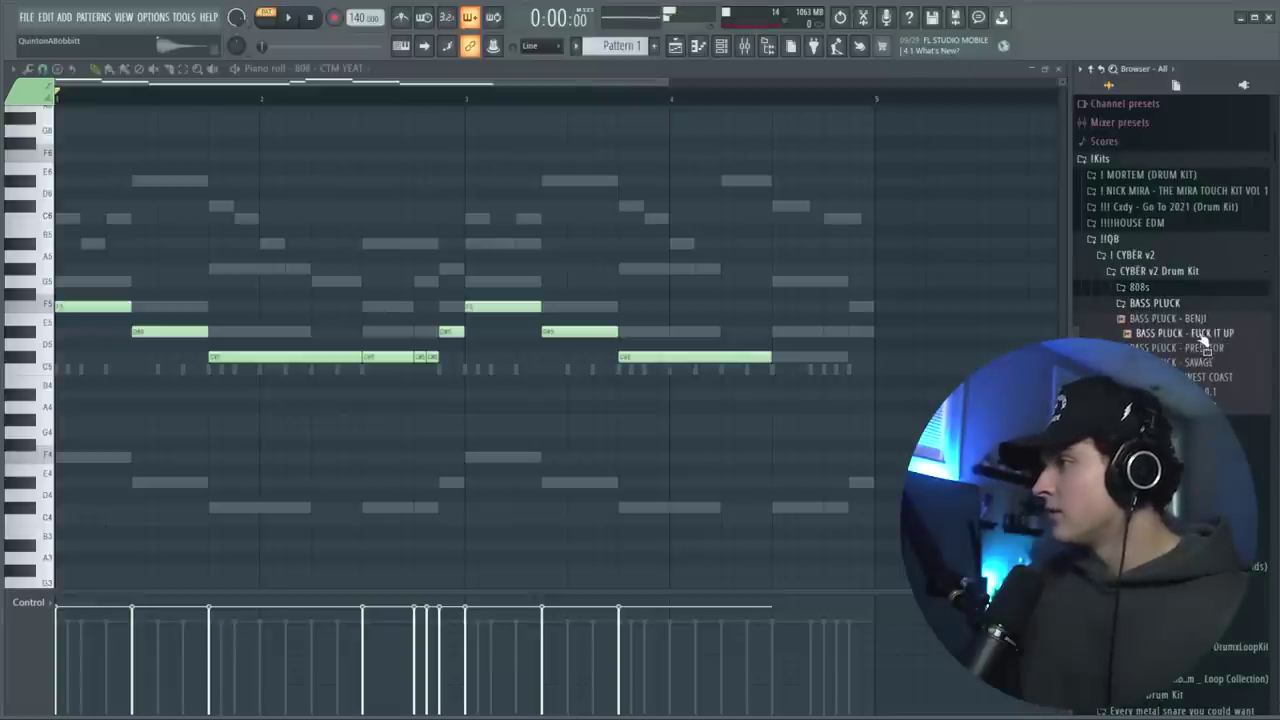
{"action": "right_click", "coordinate": [380, 358]}
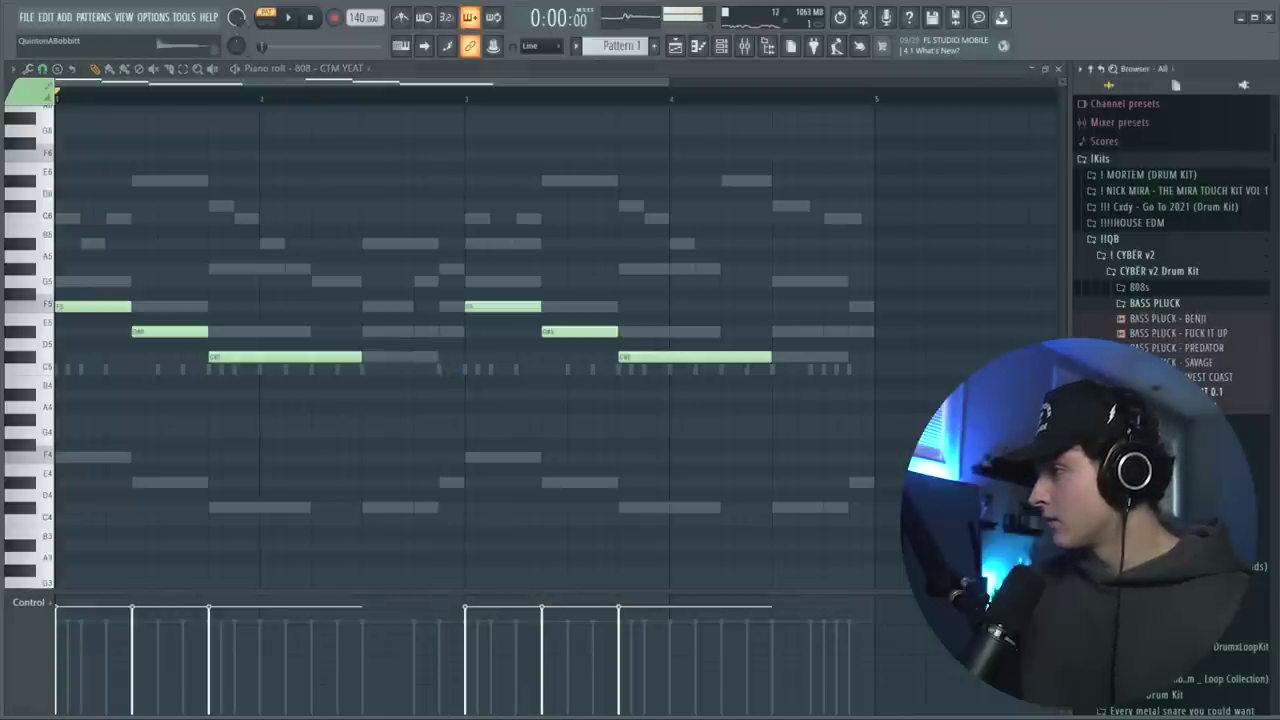
Clone the 808 channel, load the BASS PLUCK - BENJI sample into the copy and open its piano roll
{"action": "key", "text": "F6"}
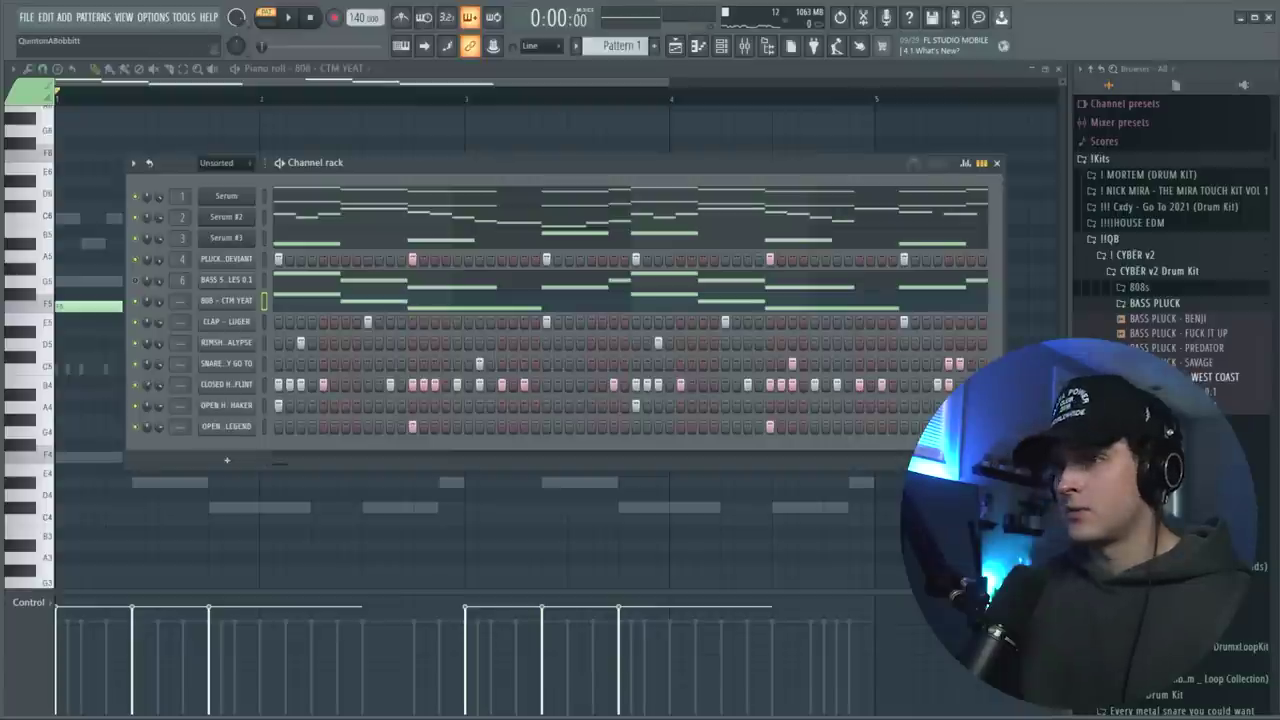
{"action": "right_click", "coordinate": [193, 320]}
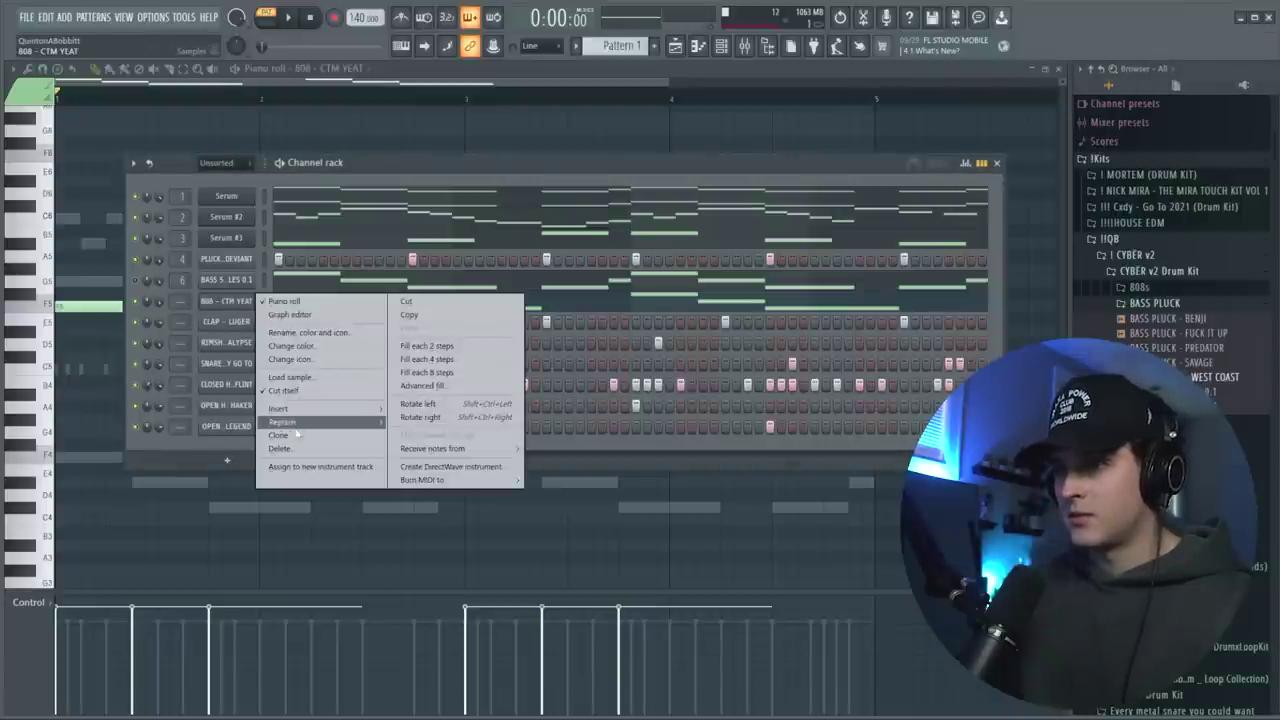
{"action": "left_click", "coordinate": [282, 435]}
{"action": "left_click_drag", "start_coordinate": [1190, 377], "coordinate": [248, 325]}
{"action": "right_click", "coordinate": [250, 322]}
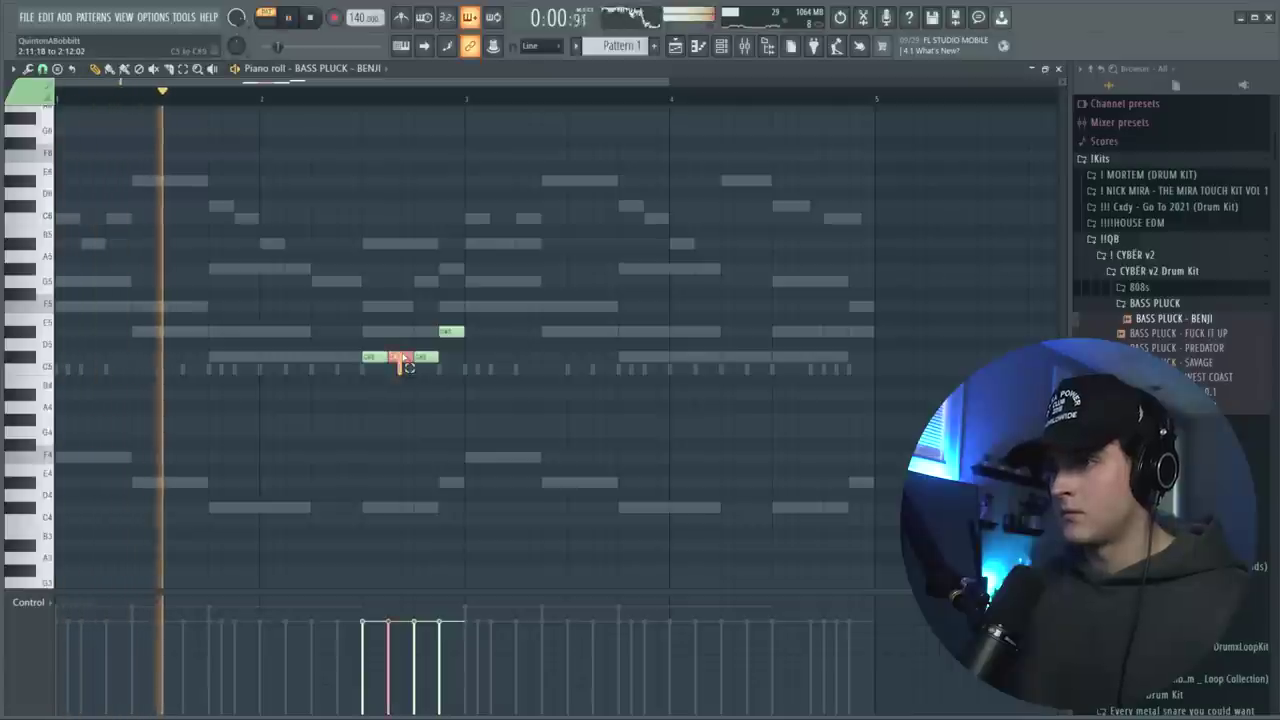
Shape a bass pluck fill closing bar 2 from two C#5 notes and one D#5 note, and duplicate it to the end of bar 4
{"action": "right_click", "coordinate": [400, 357]}
{"action": "left_click_drag", "start_coordinate": [386, 358], "coordinate": [419, 370]}
{"action": "key", "text": "space"}
{"action": "key", "text": "space"}
{"action": "key", "text": "ctrl+a"}
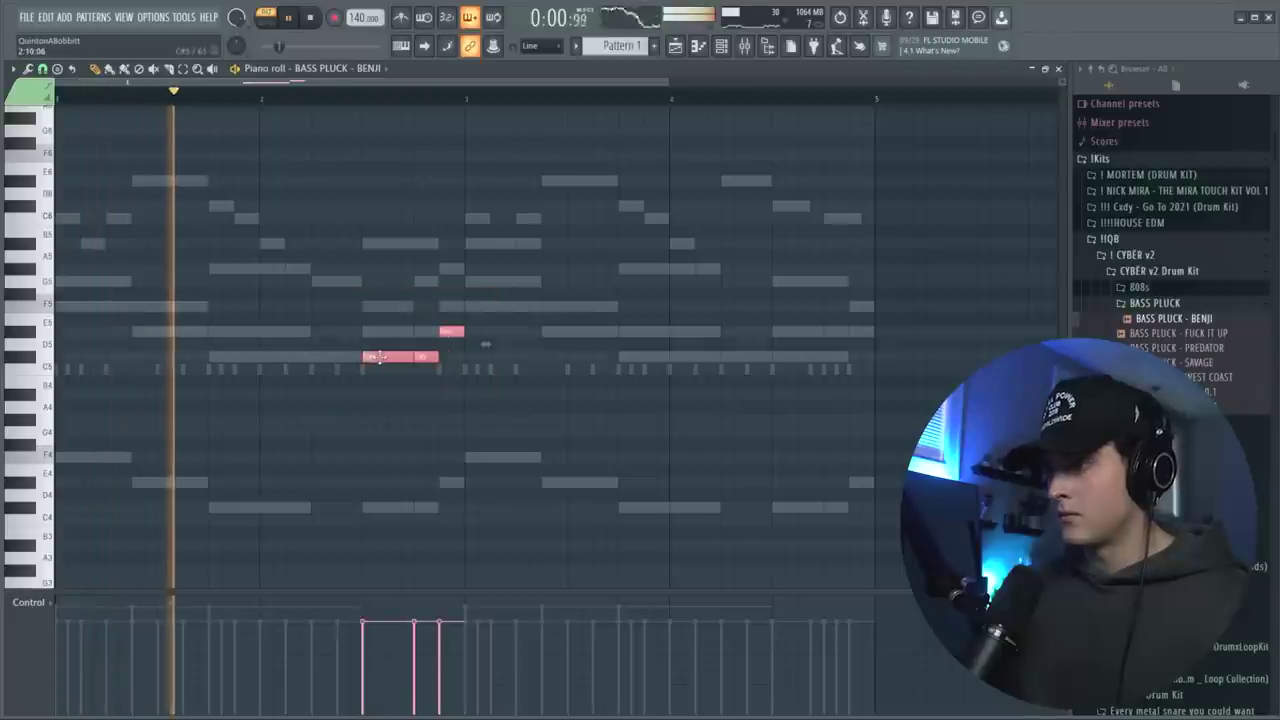
{"action": "key", "text": "ctrl+b"}
{"action": "left_click", "coordinate": [643, 509]}
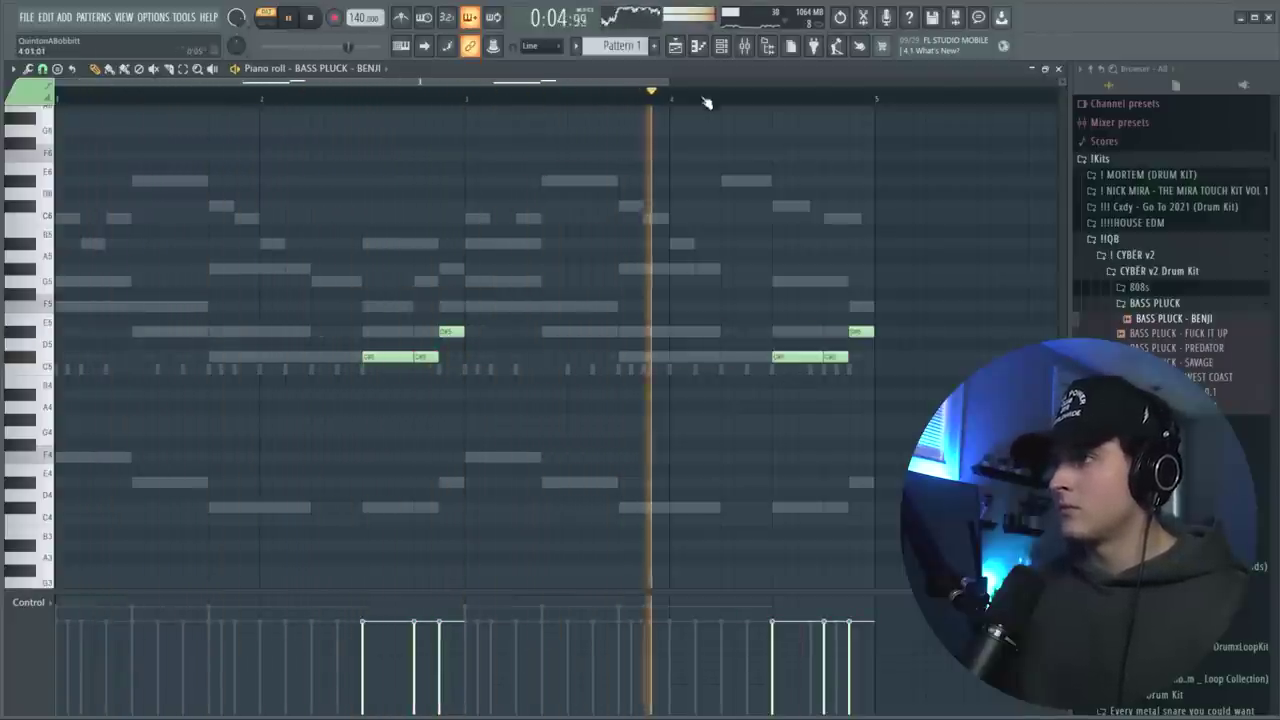
Boost the KICK RETRO channel's volume multiplier to about 107%
{"action": "left_click", "coordinate": [722, 49]}
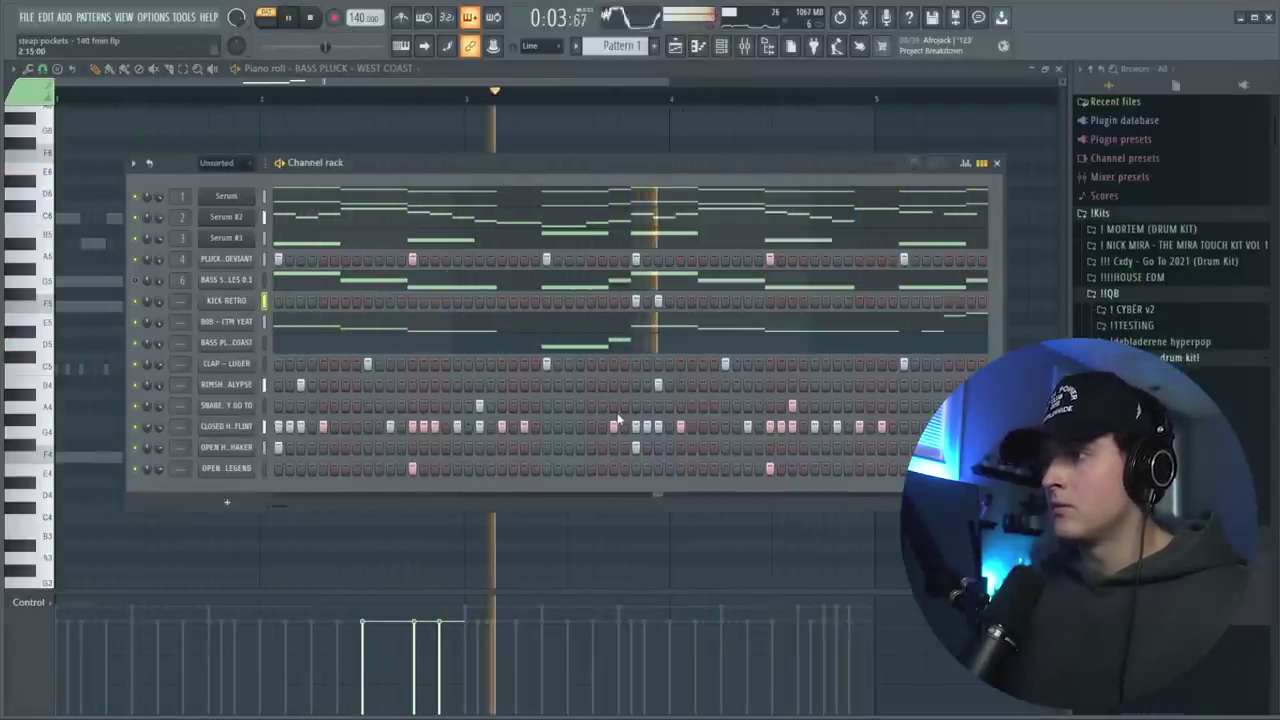
{"action": "left_click", "coordinate": [198, 300]}
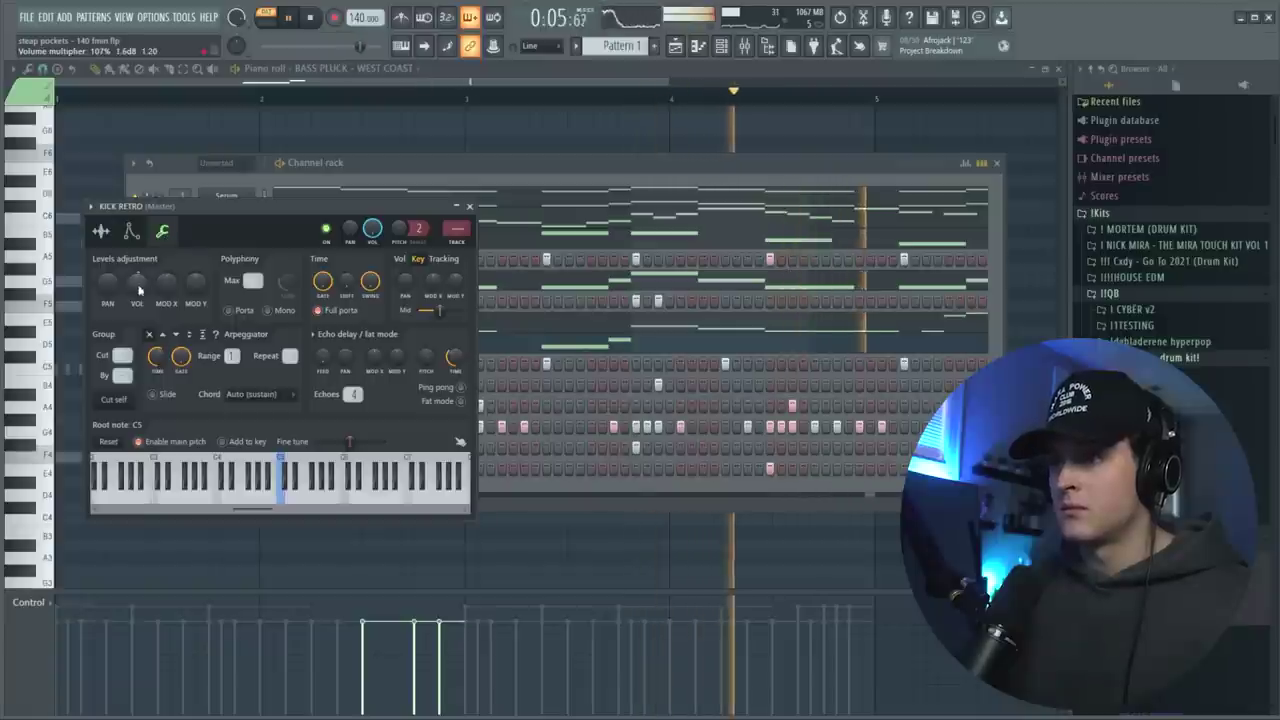
{"action": "left_click", "coordinate": [469, 207]}
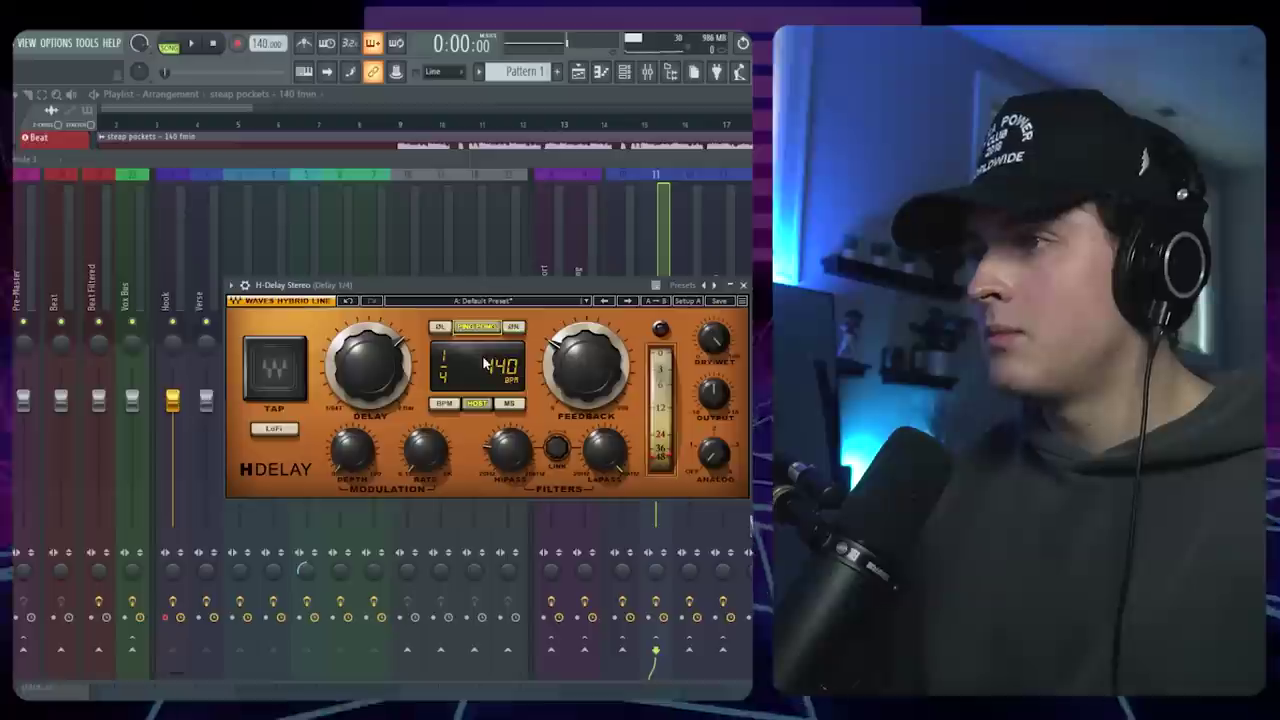
Play the steap pockets - 140 fmin beat in the vocal project's playlist and lower its clip volume
{"action": "left_click", "coordinate": [216, 108]}
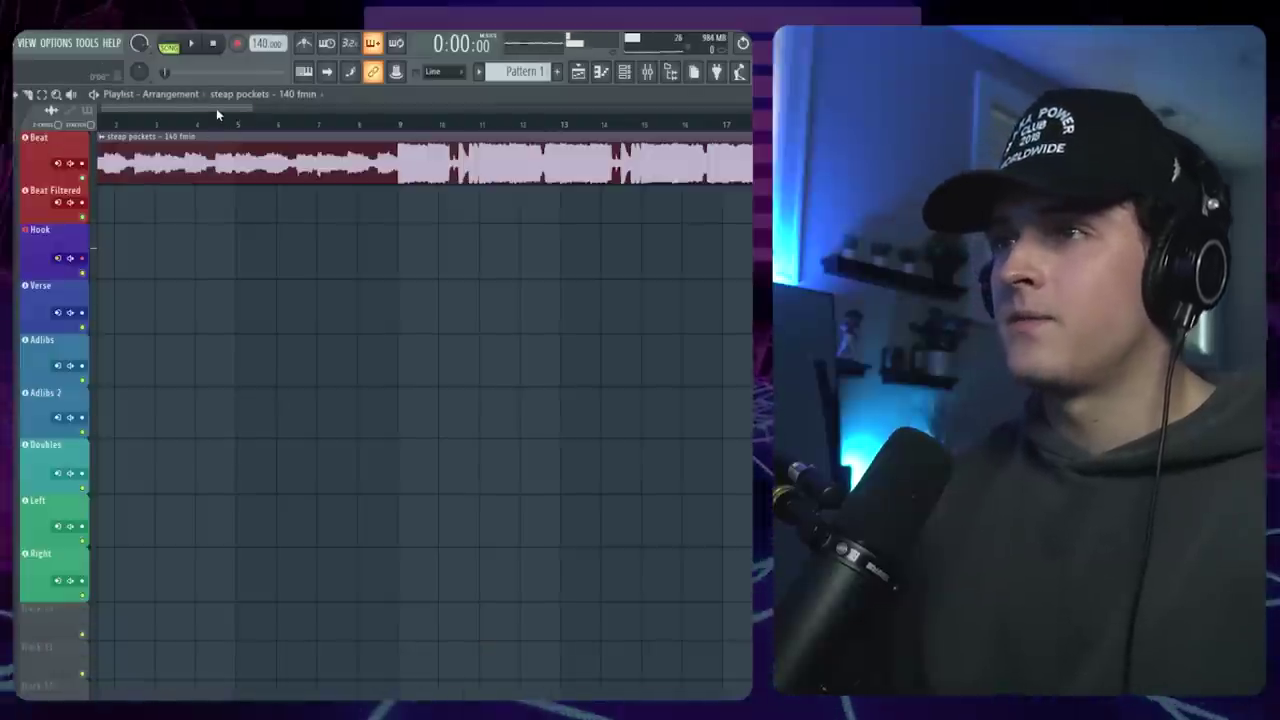
{"action": "key", "text": "space"}
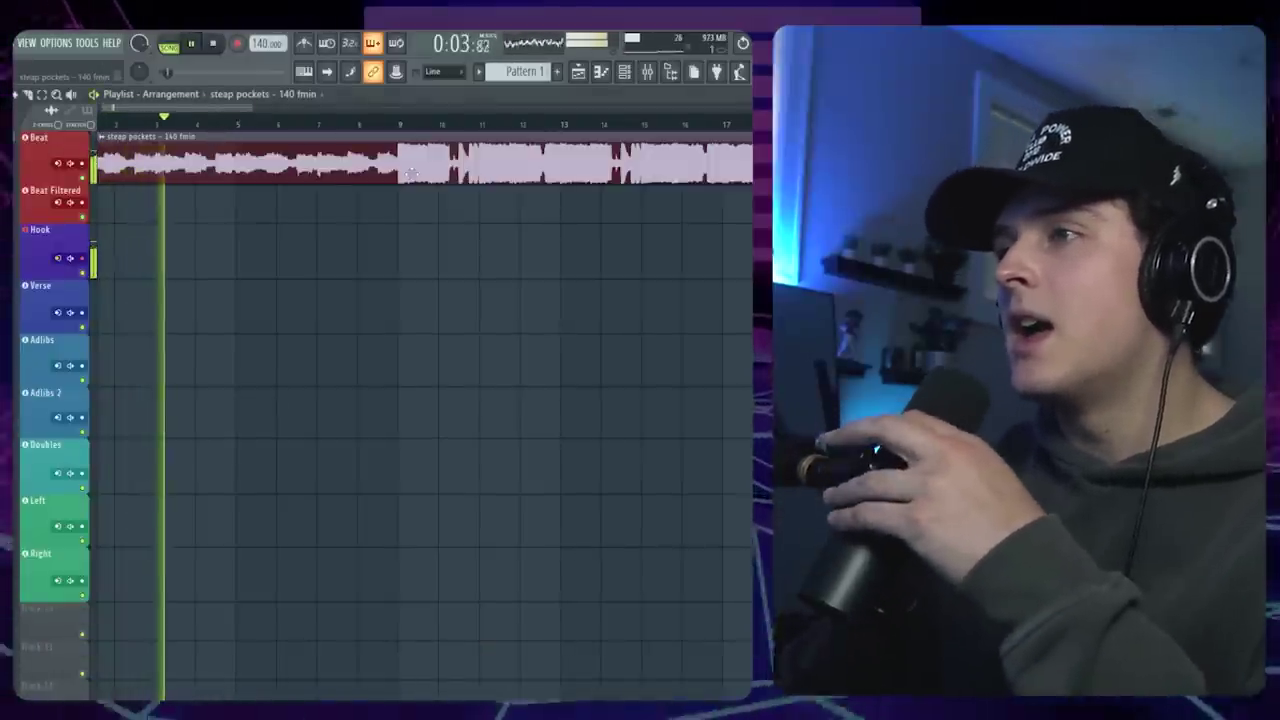
{"action": "double_click", "coordinate": [216, 135]}
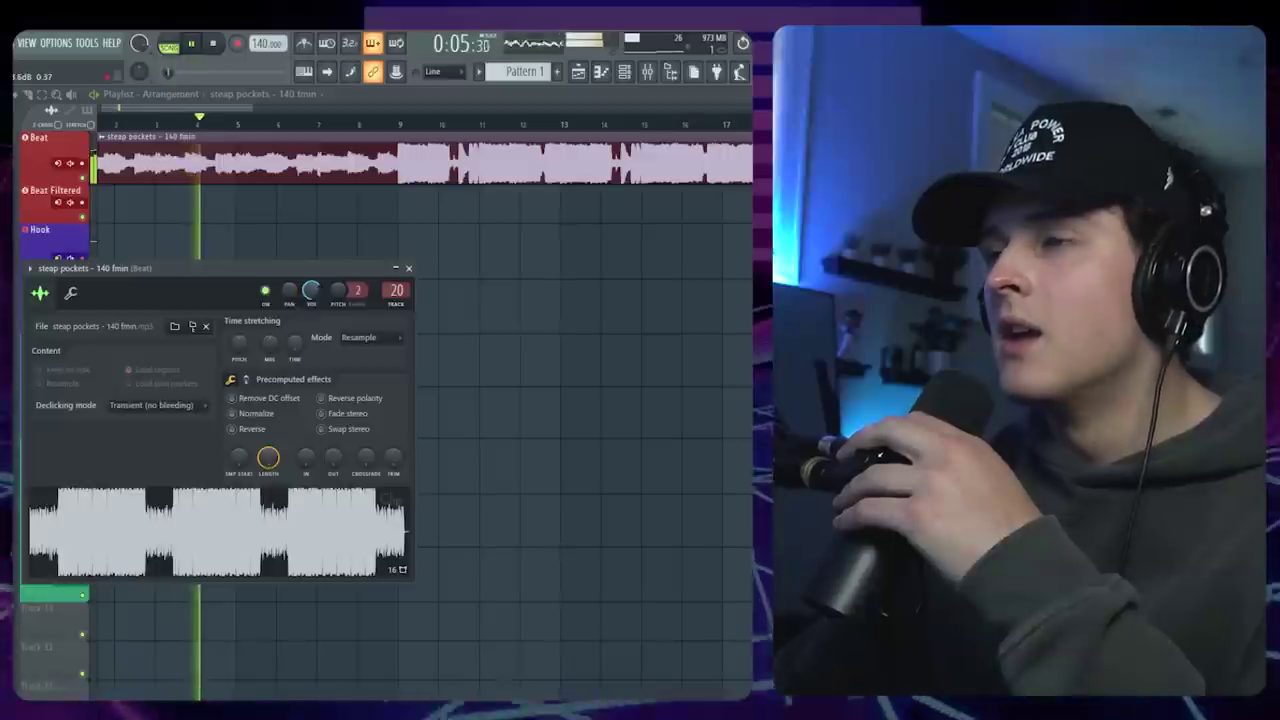
{"action": "left_click", "coordinate": [408, 268]}
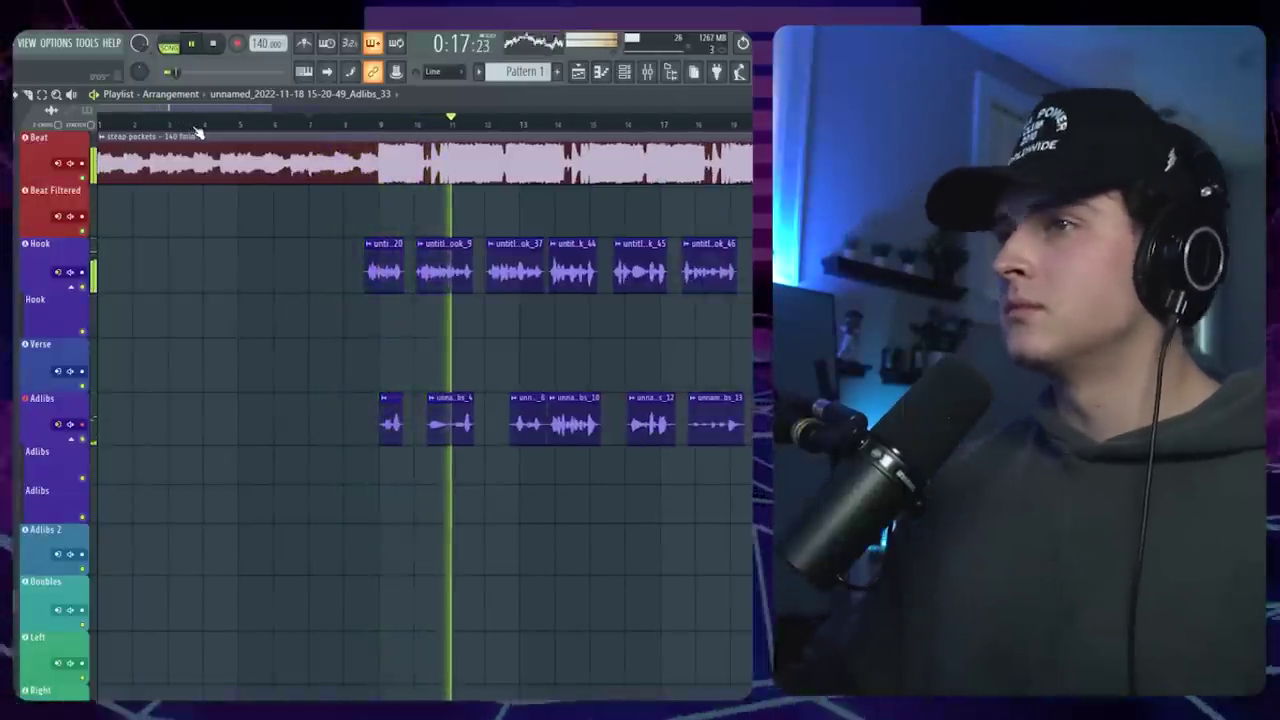
Adjust the Adlibs mixer track's level against the hook vocals during playback and return to the playlist
{"action": "scroll", "coordinate": [198, 133], "scroll_direction": "down", "scroll_amount": 1}
{"action": "scroll", "coordinate": [200, 133], "scroll_direction": "down", "scroll_amount": 1}
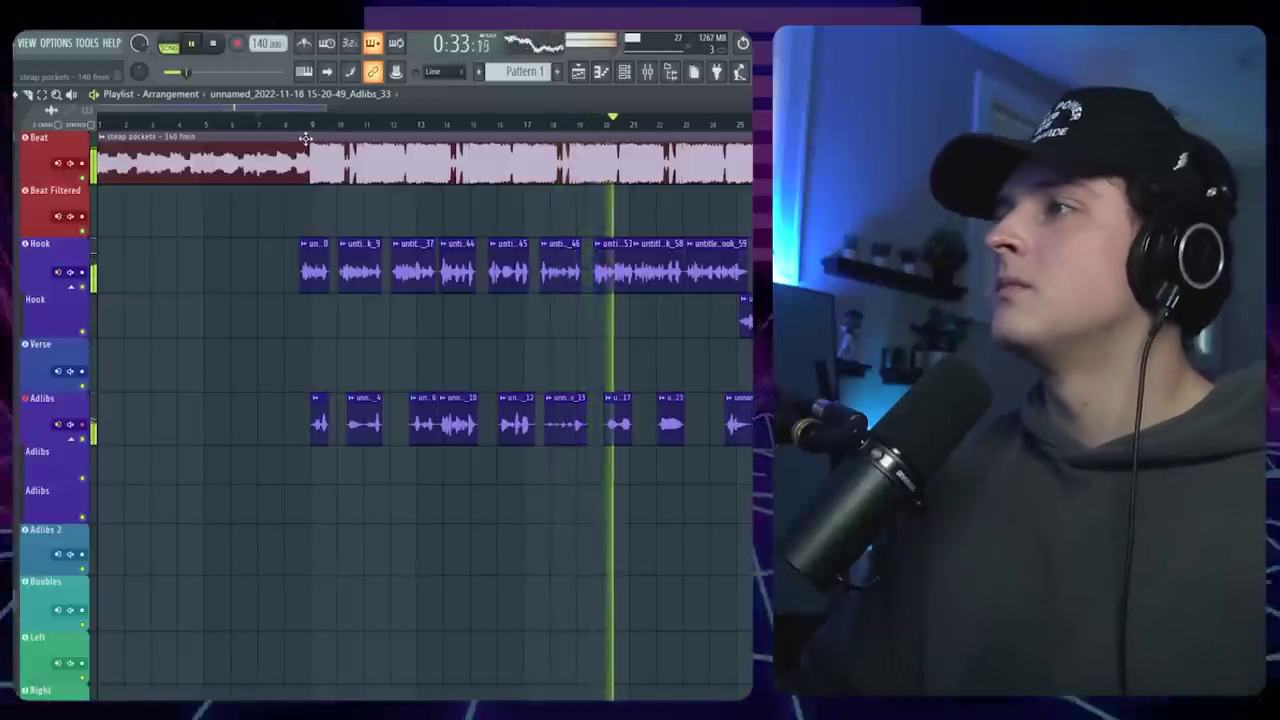
{"action": "left_click", "coordinate": [648, 75]}
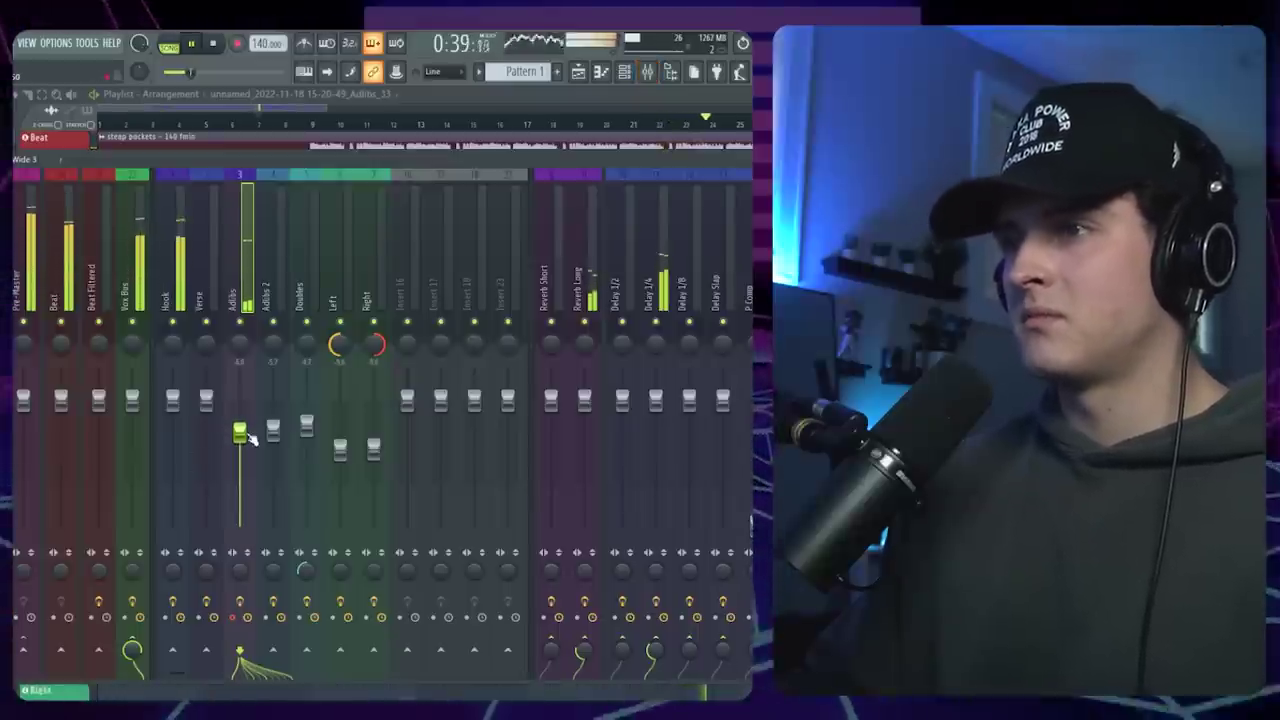
{"action": "left_click", "coordinate": [237, 105]}
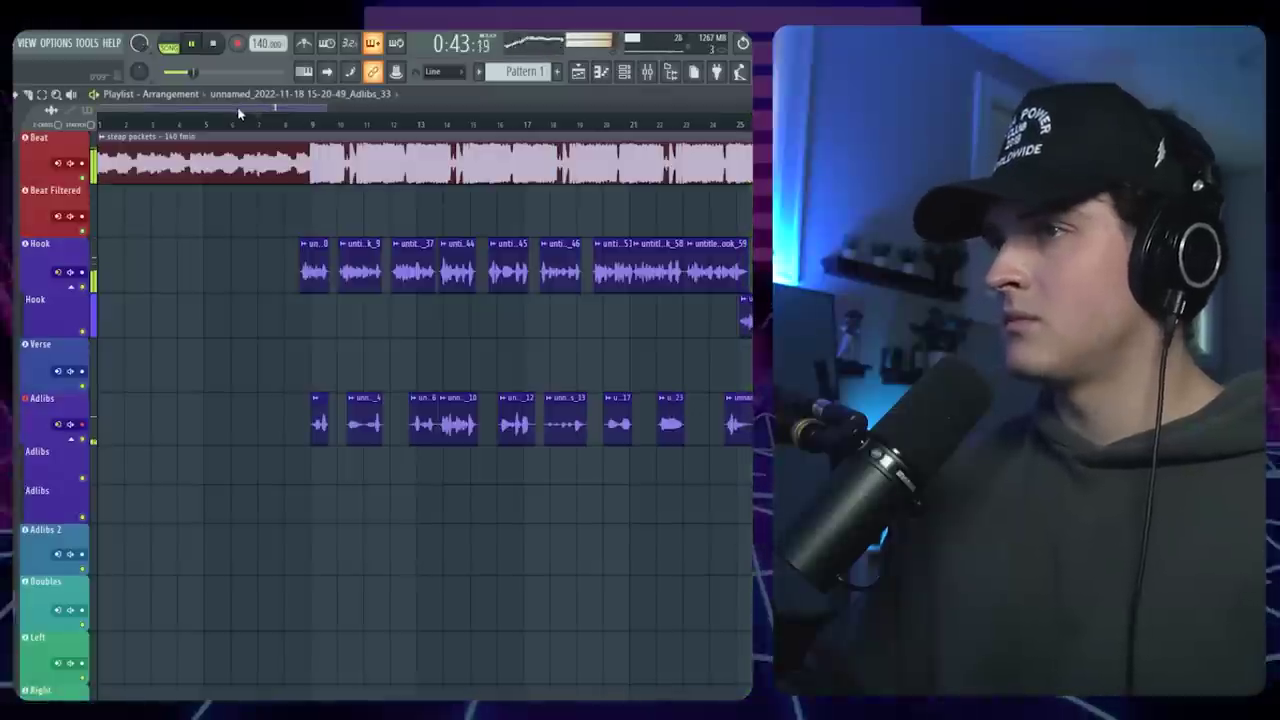